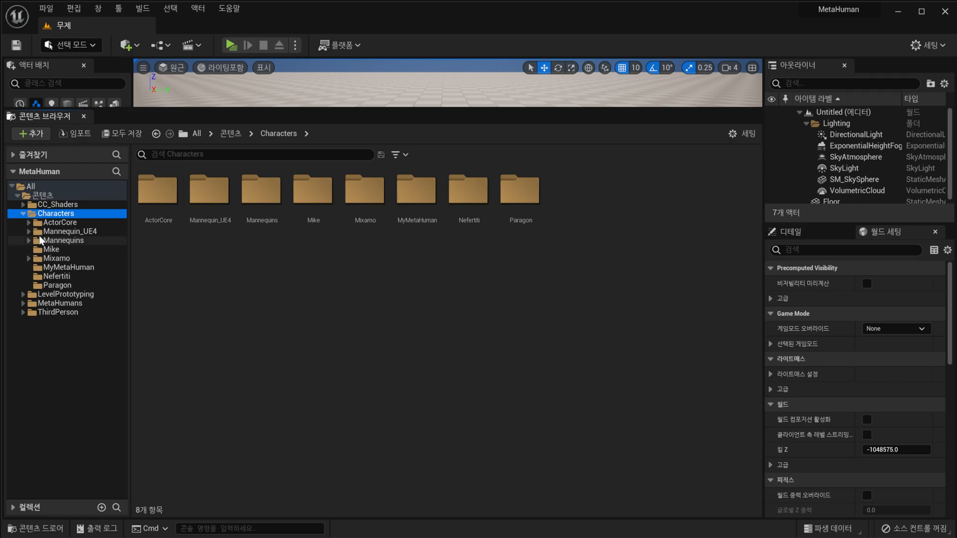
Browse the project's MetaHumans folder and the Mixamo, Mannequin_UE4 and ActorCore folders under Characters.
left_click(24, 216)
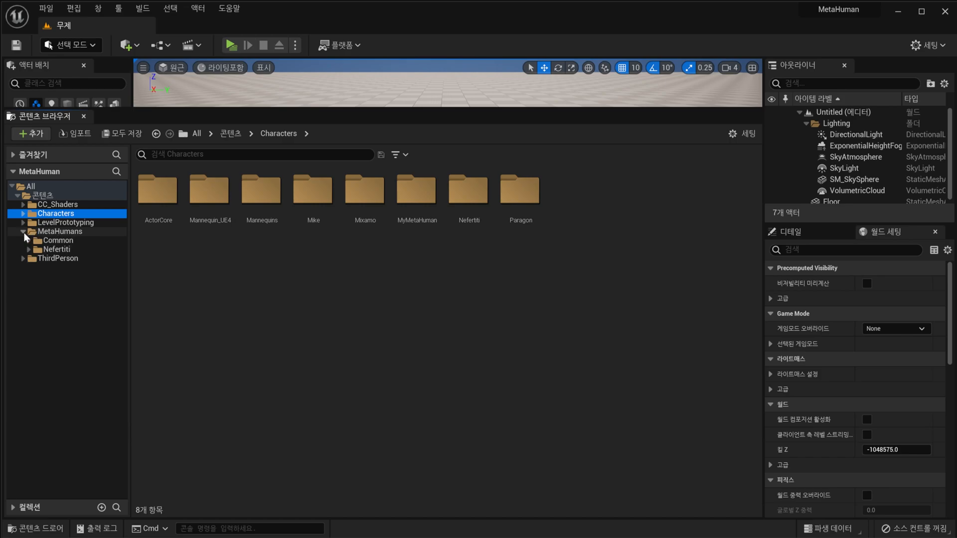
double_click(45, 232)
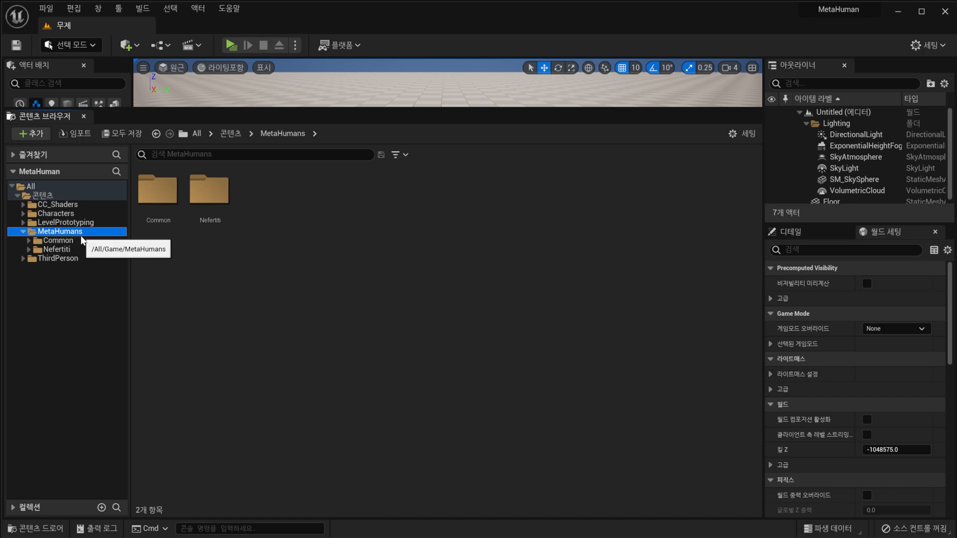
left_click(23, 214)
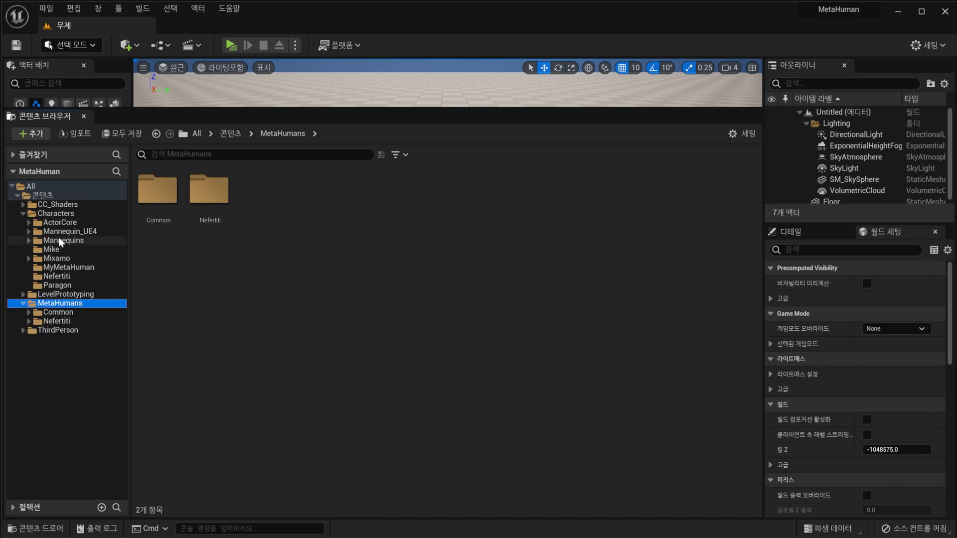
left_click(76, 259)
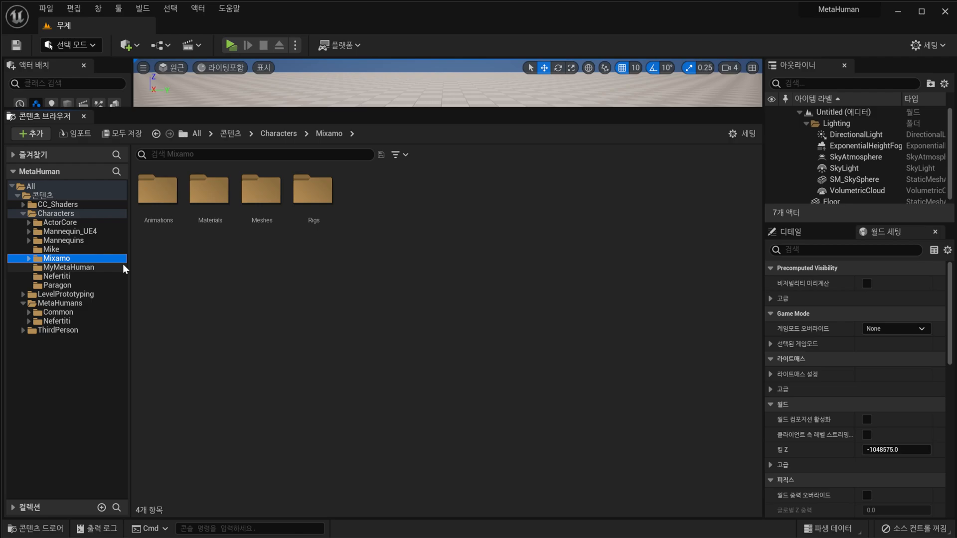
left_click(70, 231)
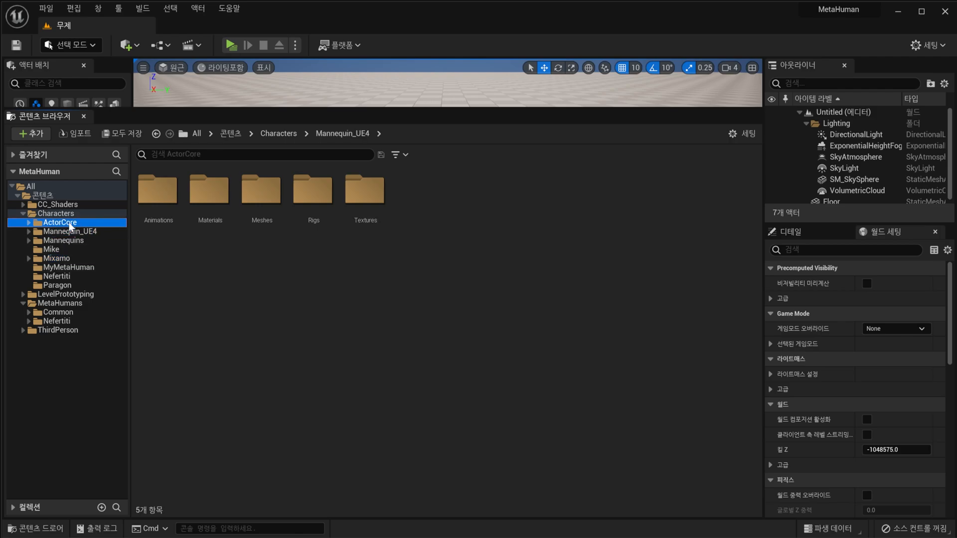
left_click(69, 223)
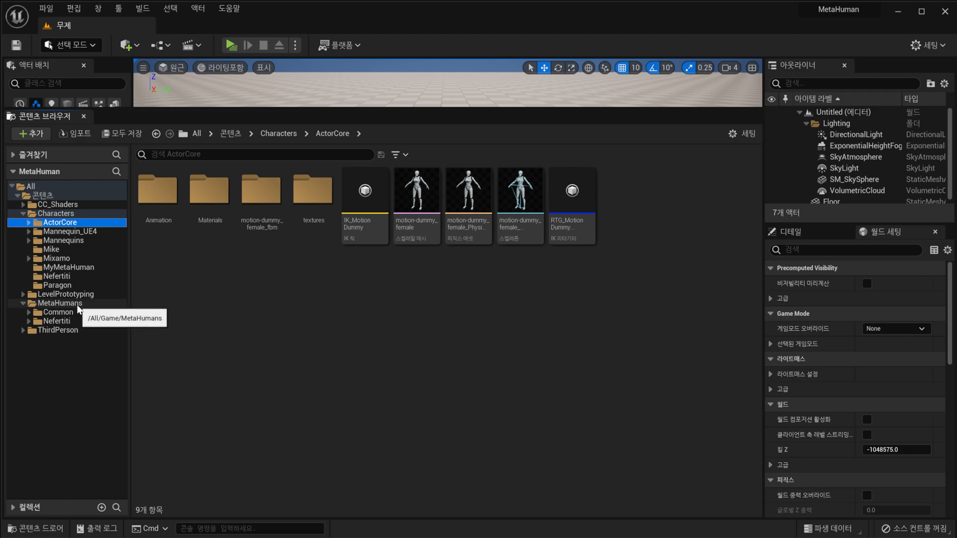
left_click(90, 303)
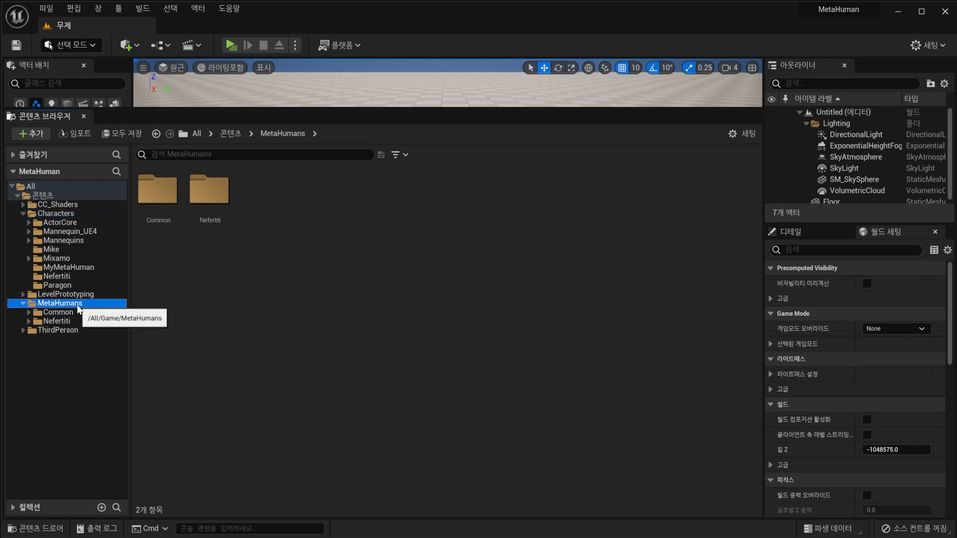
View the My MetaHumans collection in Quixel Bridge and close Bridge.
left_click(130, 44)
left_click(150, 88)
left_click_drag(453, 110, 416, 108)
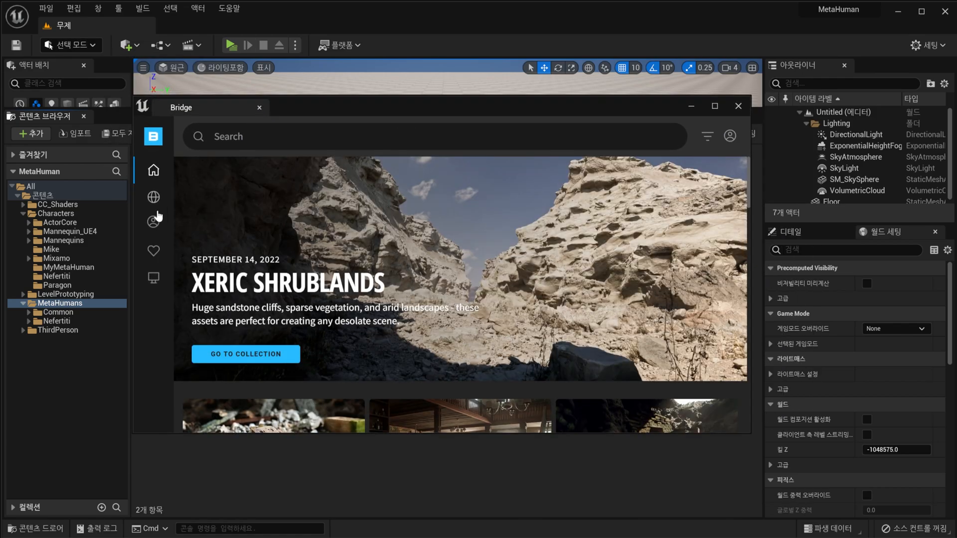
left_click(156, 225)
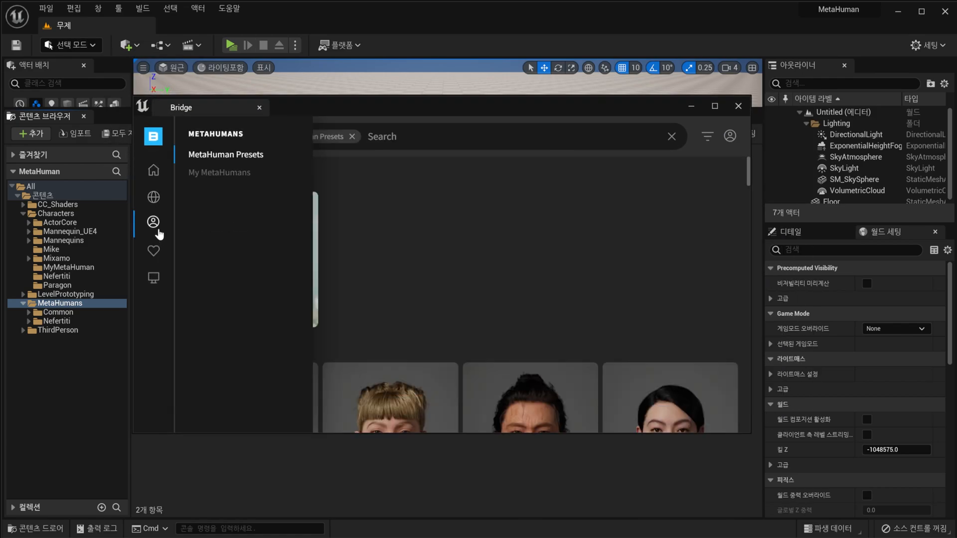
left_click(226, 174)
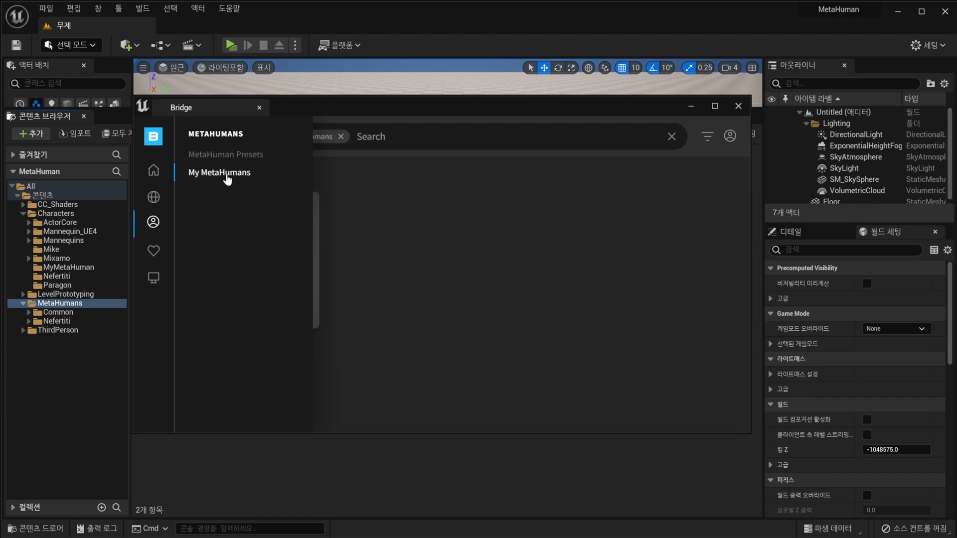
mouse_move(263, 274)
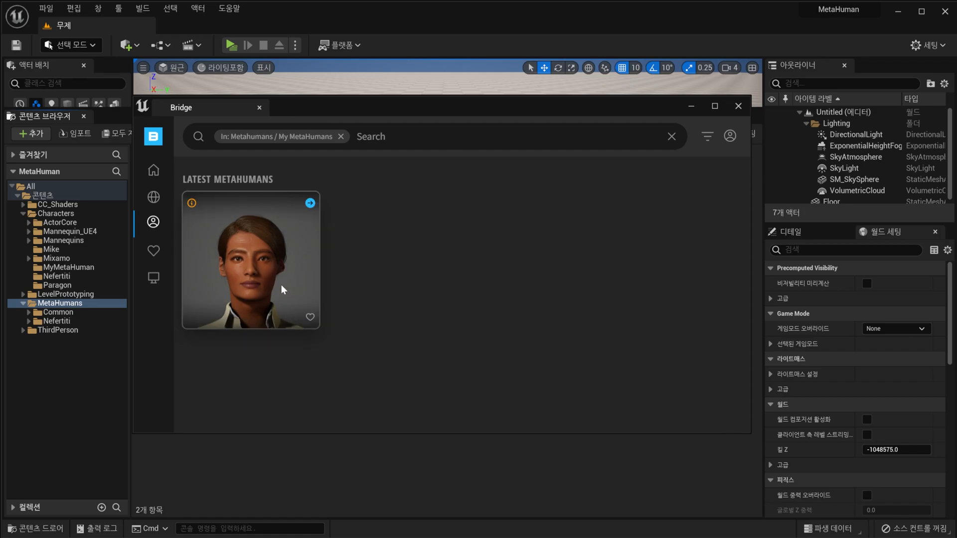
left_click(739, 106)
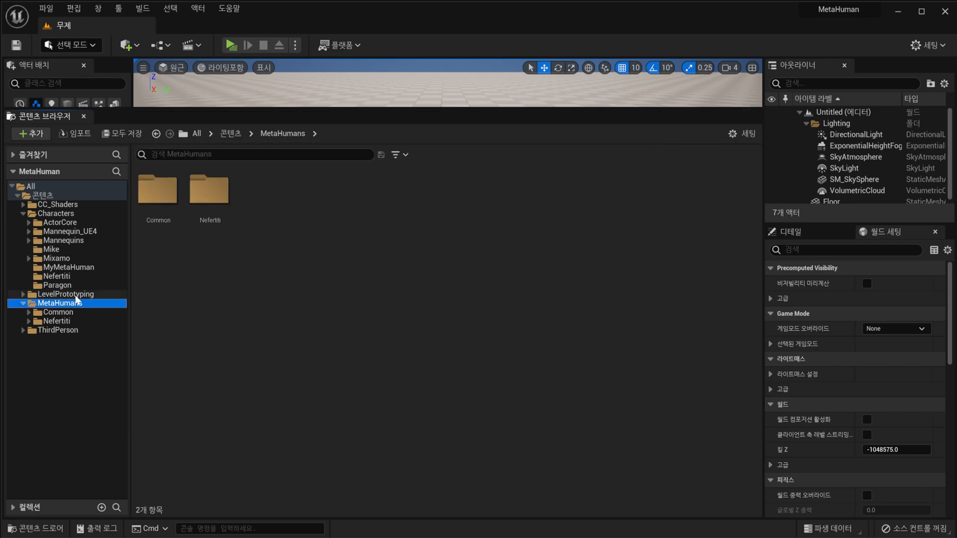
Open the Nefertiti MetaHuman Identity asset from the Nefertiti folder under Characters.
left_click(66, 276)
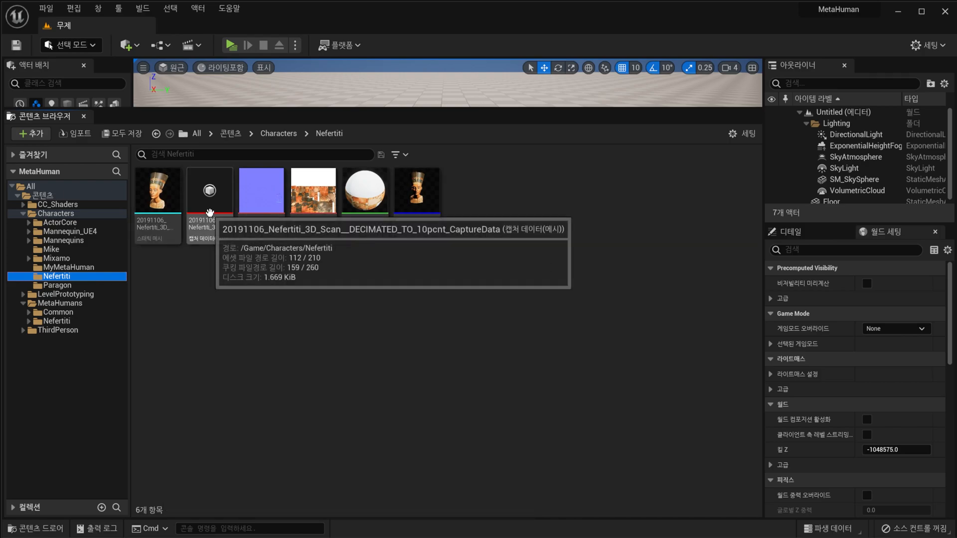
left_click(418, 212)
double_click(418, 212)
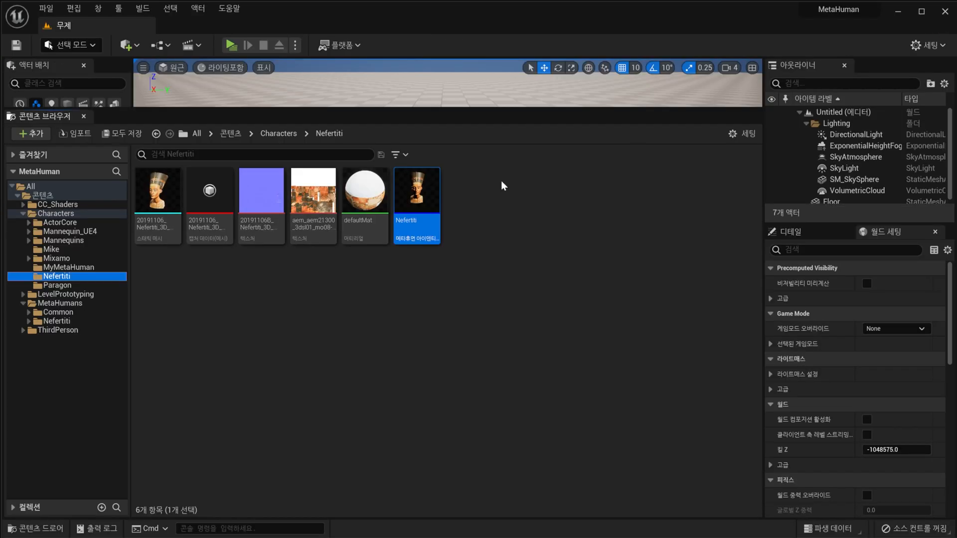
Inspect the Nefertiti 3D scan static mesh from several angles, and its MetaHuman Identity asset.
double_click(165, 216)
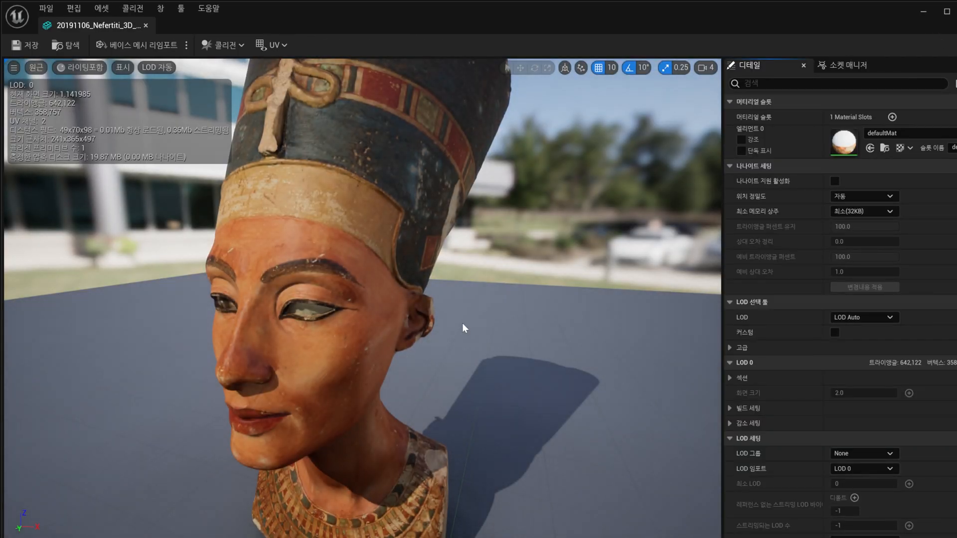
left_click_drag(474, 320, 553, 320, "alt")
scroll(288, 364, "down", 5)
scroll(287, 364, "up", 2)
left_click_drag(287, 364, 369, 364, "alt")
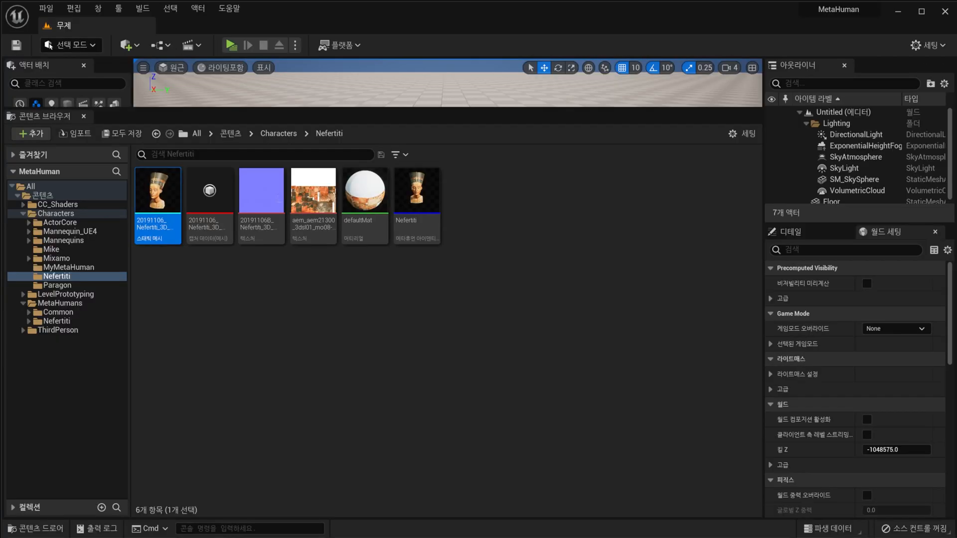
double_click(417, 195)
left_click_drag(479, 365, 513, 349, "alt")
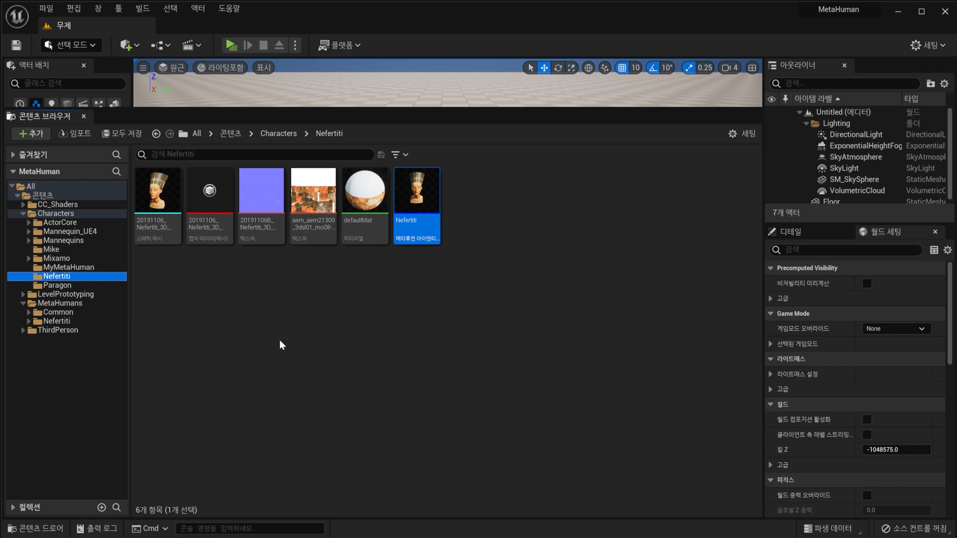
Locate and select the BP_Nefertiti blueprint in the Nefertiti folder under MetaHumans.
left_click(59, 303)
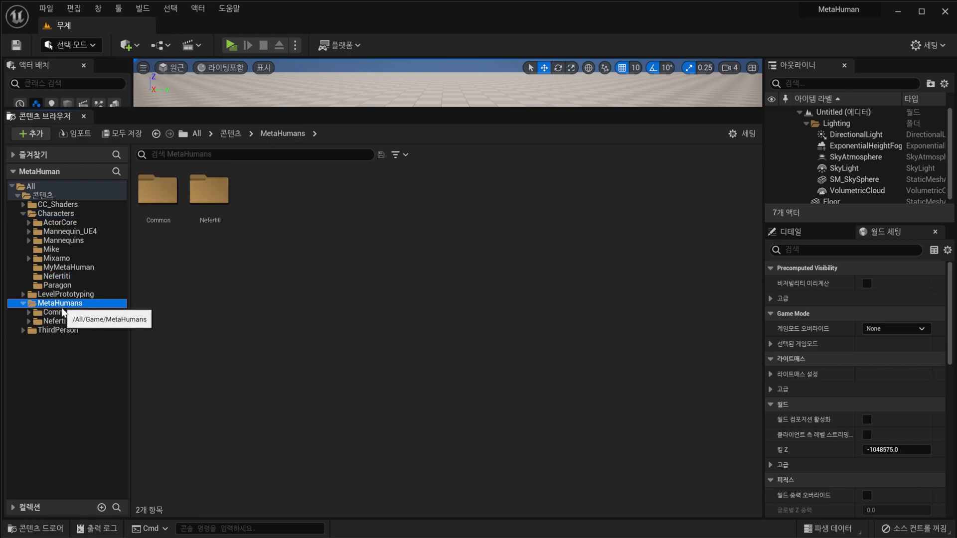
left_click(58, 312)
left_click(63, 322)
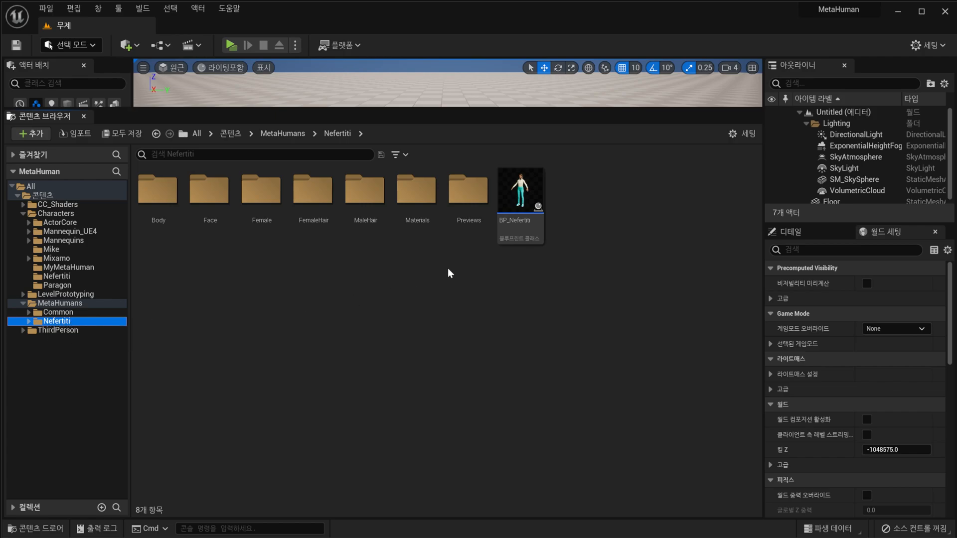
left_click(524, 206)
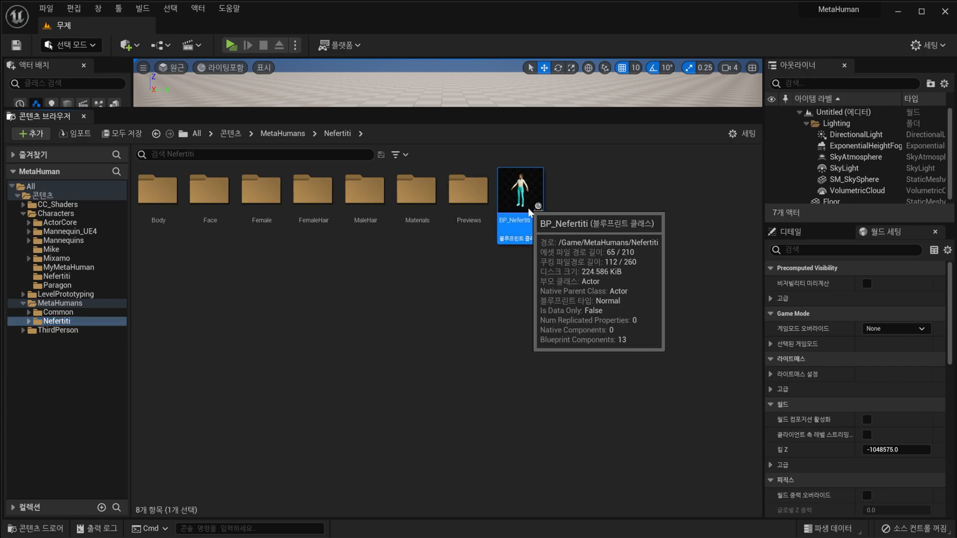
Show the project's Mixamo folder, and search for Soul Floor animations on the Mixamo website.
left_click(61, 259)
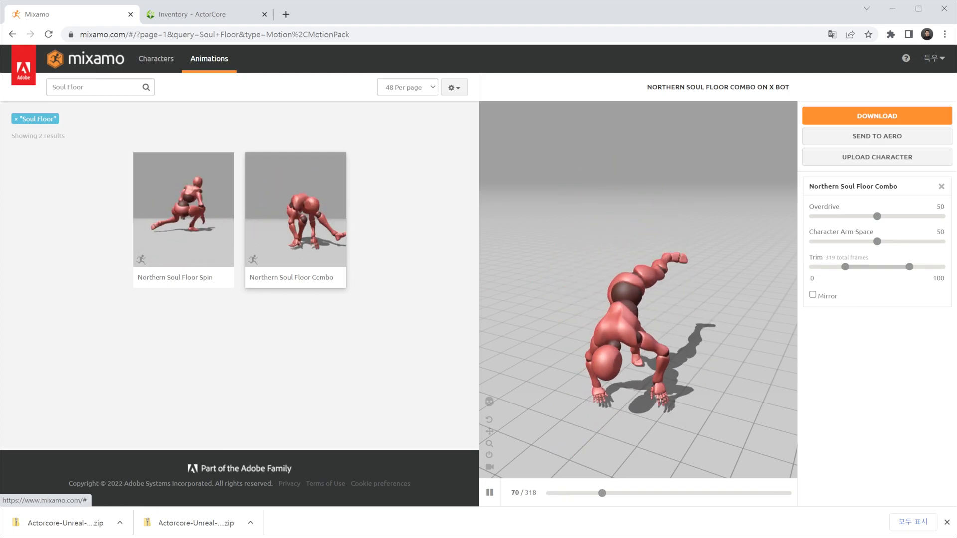
double_click(75, 86)
key("Return")
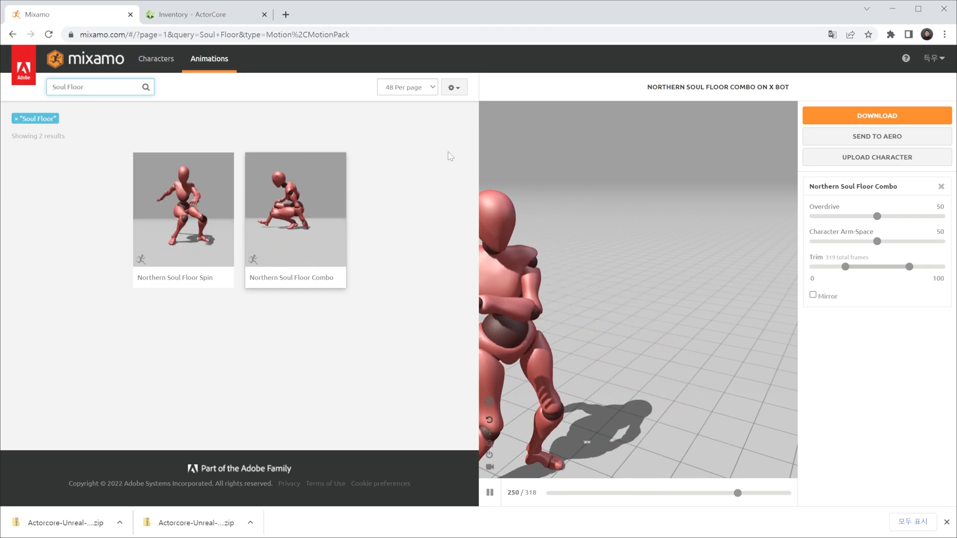
Preview the Aerobic Dance motion from another angle in the ActorCore inventory and return to Unreal Editor.
left_click(229, 14)
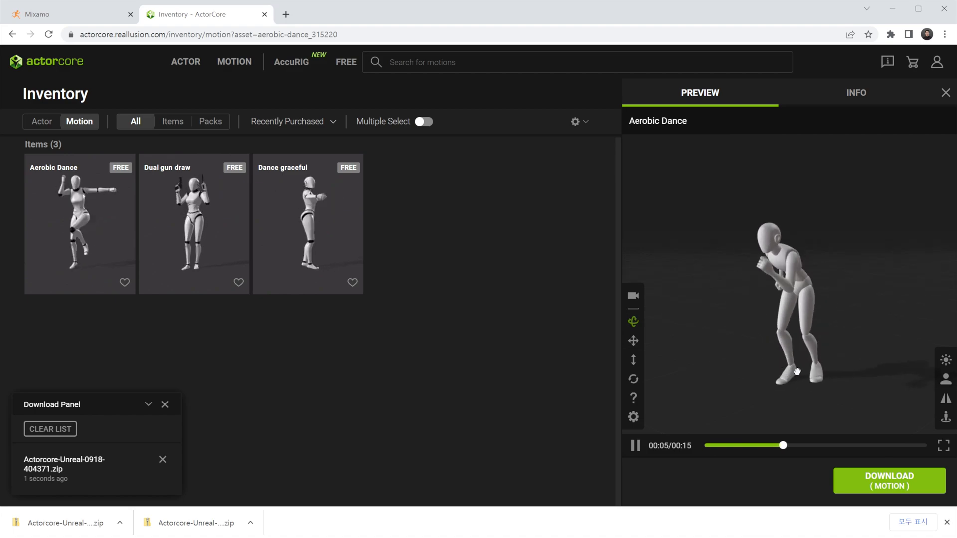
left_click_drag(818, 354, 867, 365)
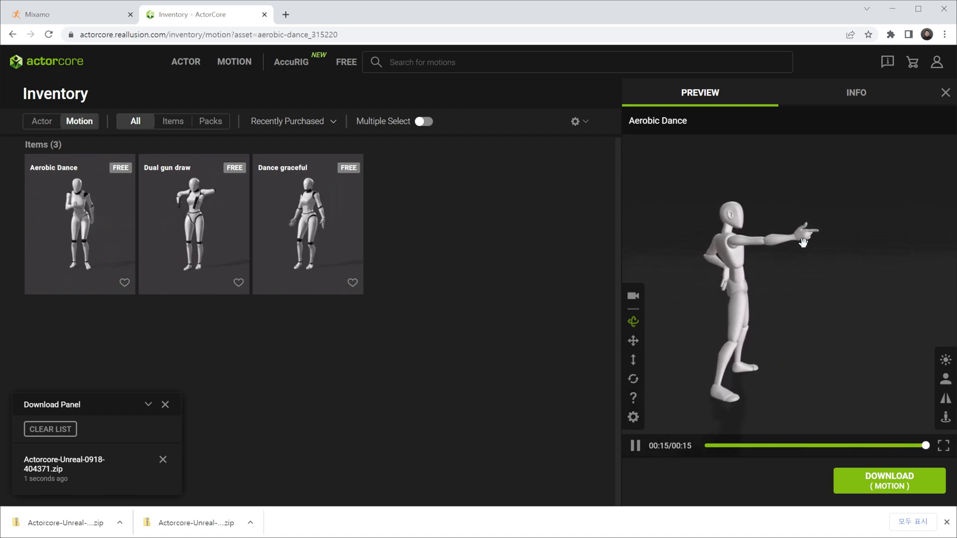
left_click(890, 11)
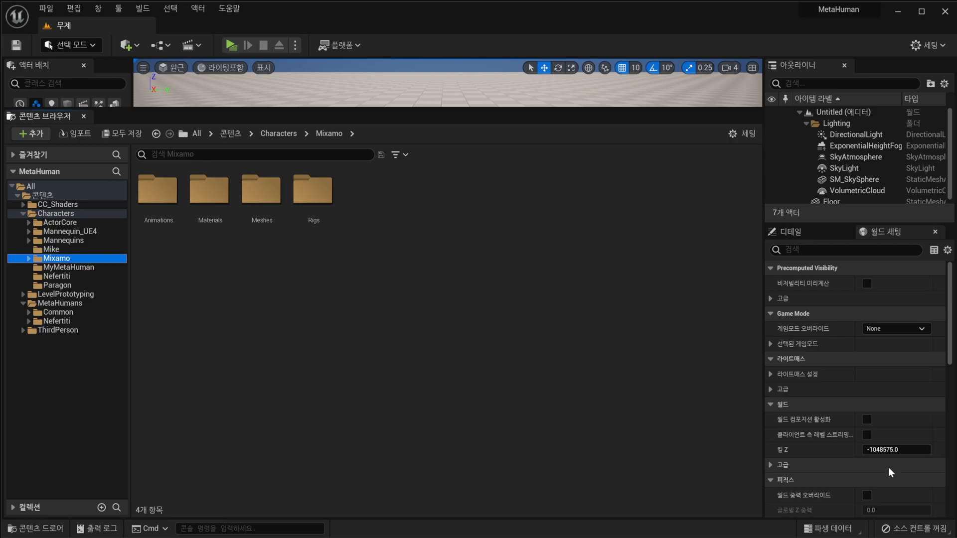
Open the IK_metahuman IK Rig from the MetaHumans/Common/Common folder.
left_click(76, 305)
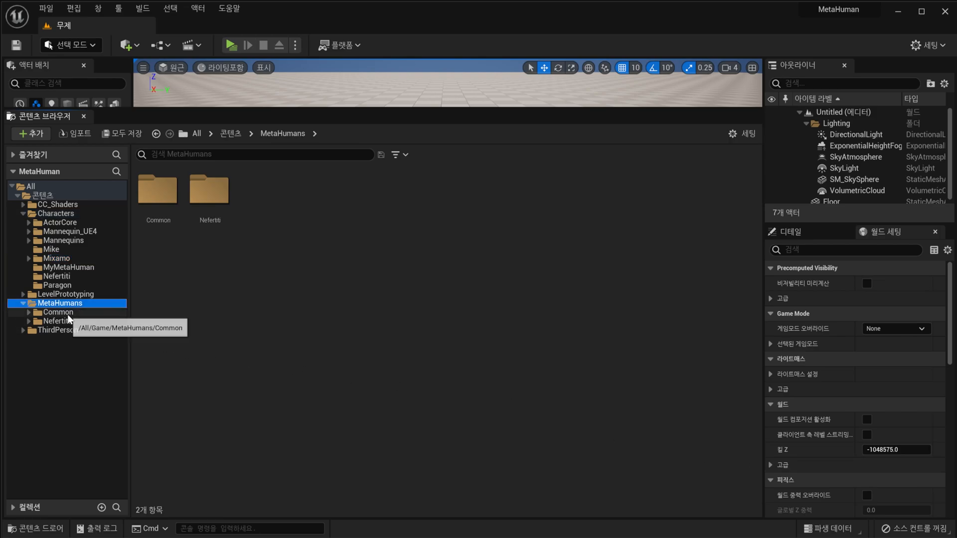
double_click(71, 313)
double_click(72, 321)
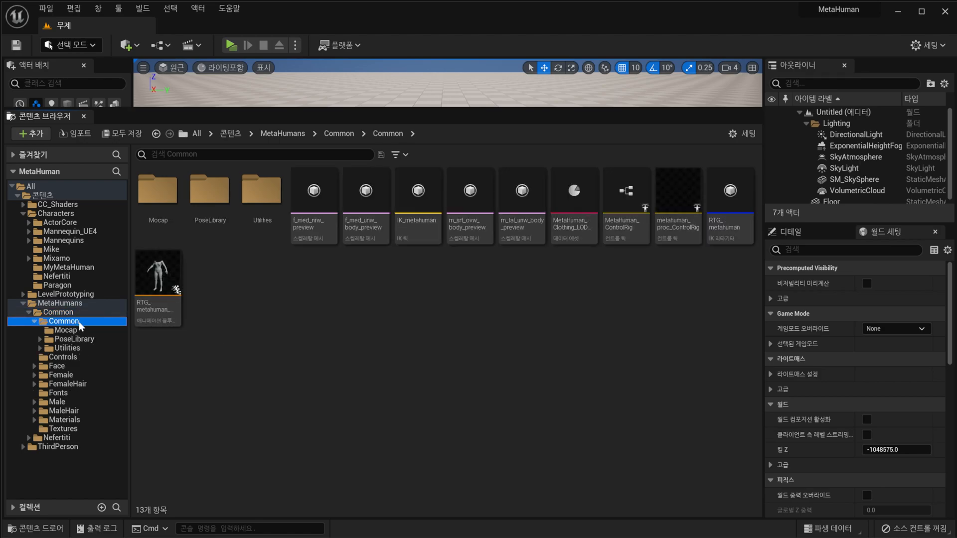
double_click(423, 209)
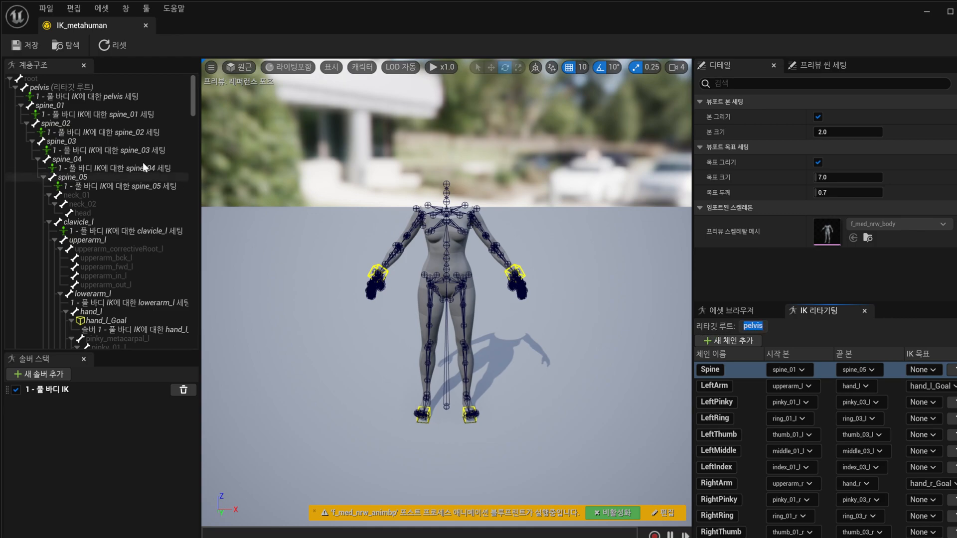
Highlight the pelvis retarget root in the skeleton, followed by the Spine and LeftArm retarget chains.
left_click(47, 89)
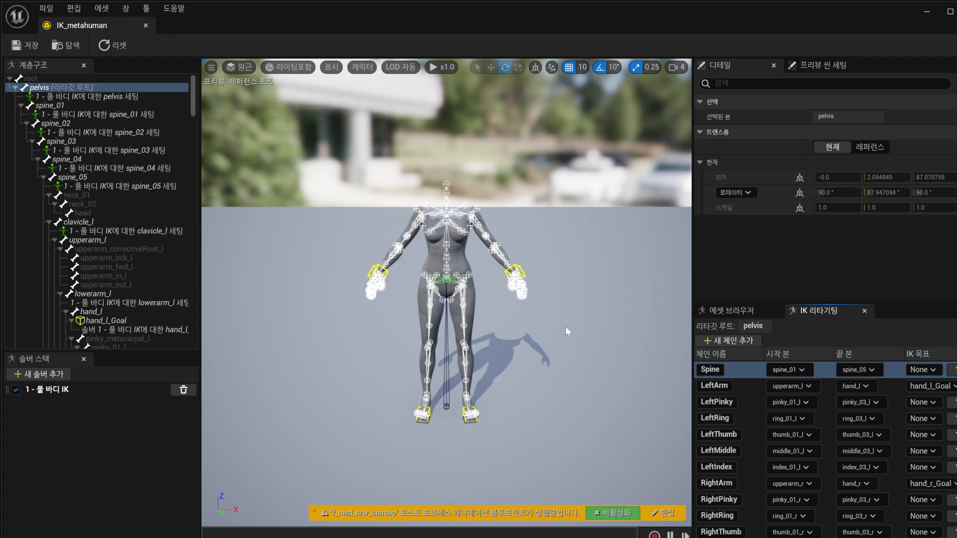
left_click(748, 369)
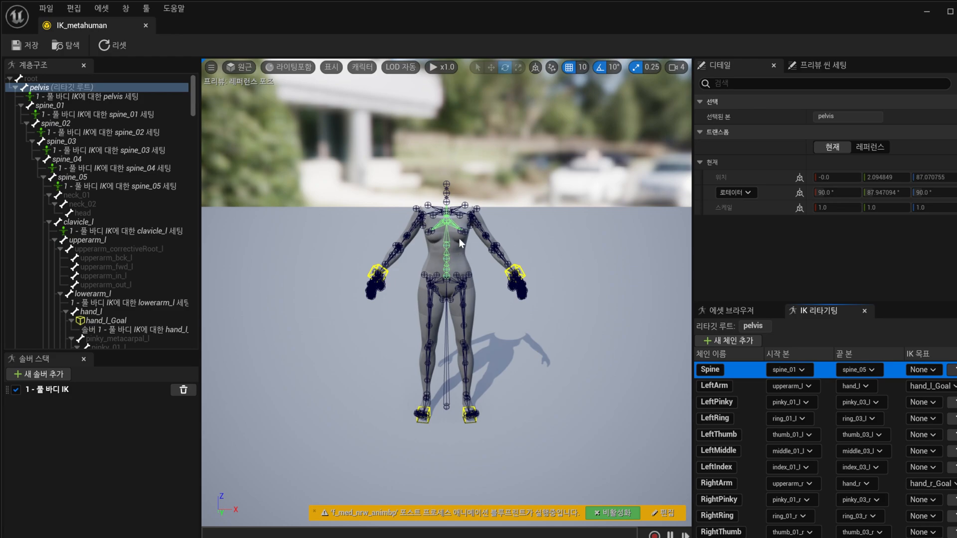
left_click(741, 385)
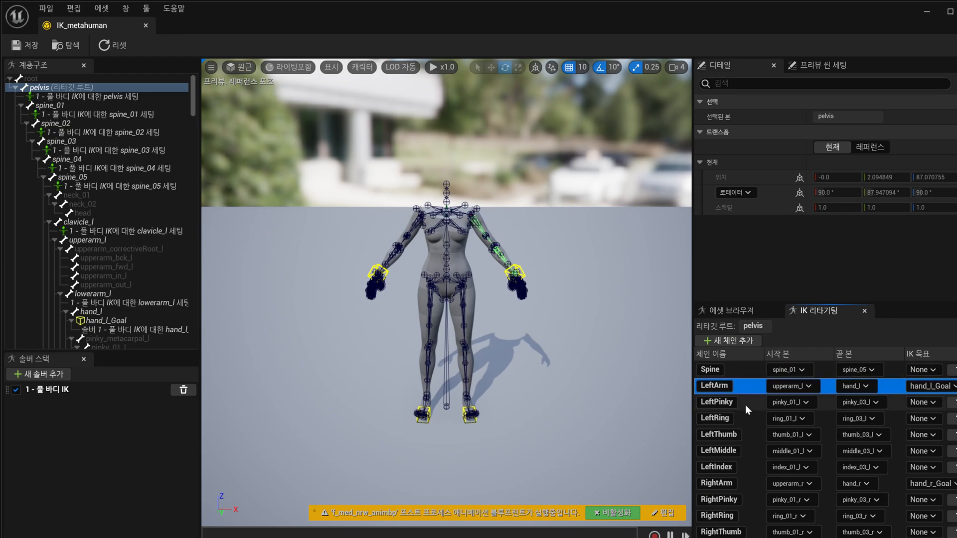
Inspect the left hand's finger chains on the skeleton: LeftPinky, LeftIndex, LeftRing and LeftThumb.
left_click(746, 404)
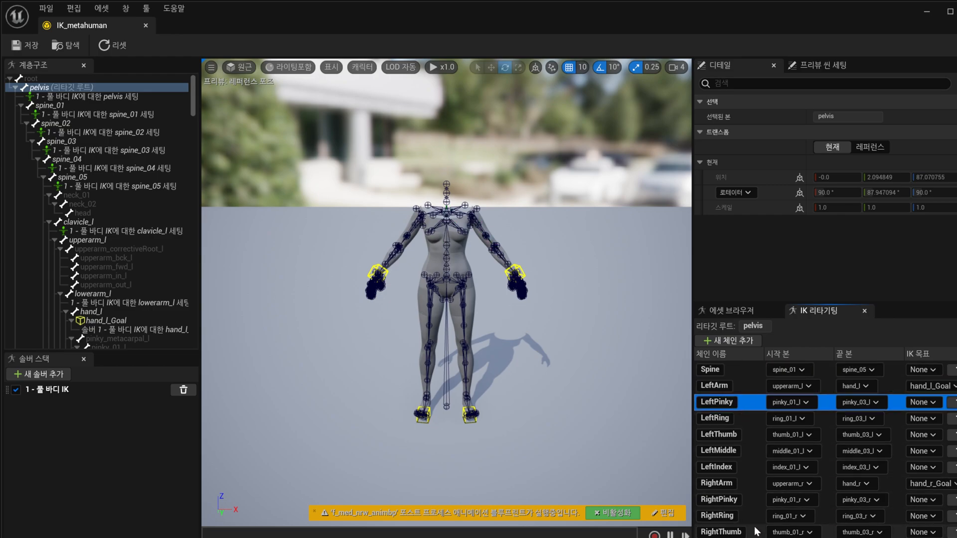
left_click(755, 466)
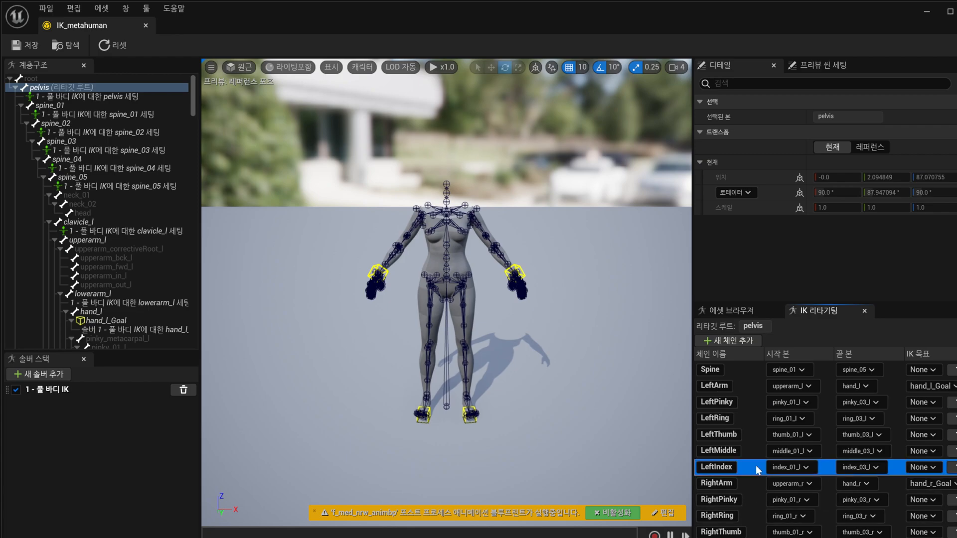
left_click(753, 405)
left_click(747, 419)
left_click(747, 434)
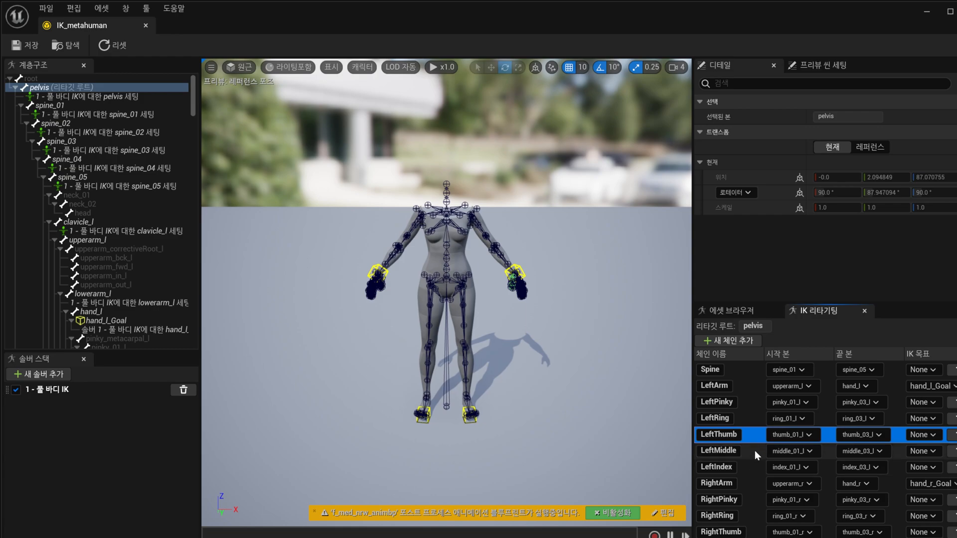
Highlight the RightArm retarget chain on the skeleton.
scroll(755, 451, "down", 2)
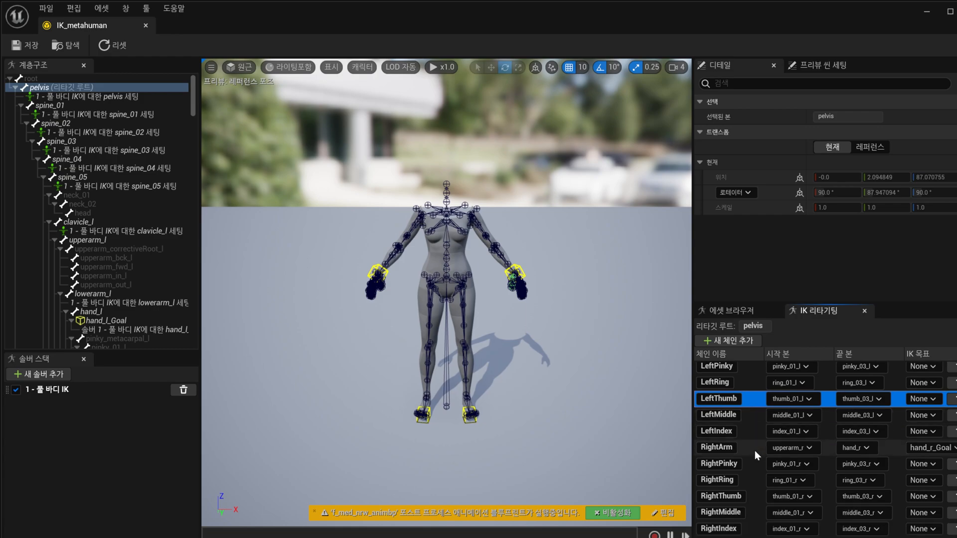
scroll(754, 451, "down", 2)
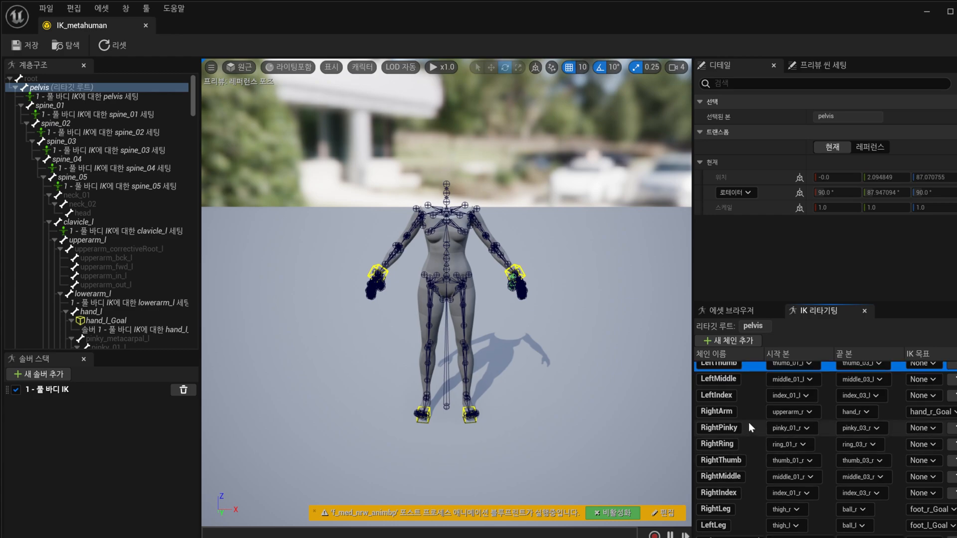
left_click(746, 411)
scroll(756, 451, "down", 1)
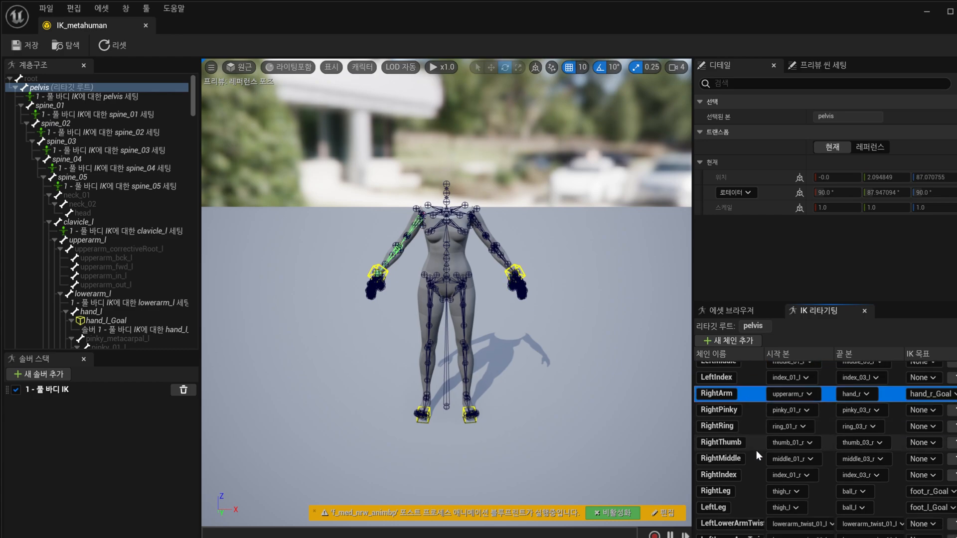
Highlight the RightLeg and LeftLeg chains and examine the left leg's bones up close down to the ball of the foot.
scroll(756, 451, "down", 1)
left_click(748, 473)
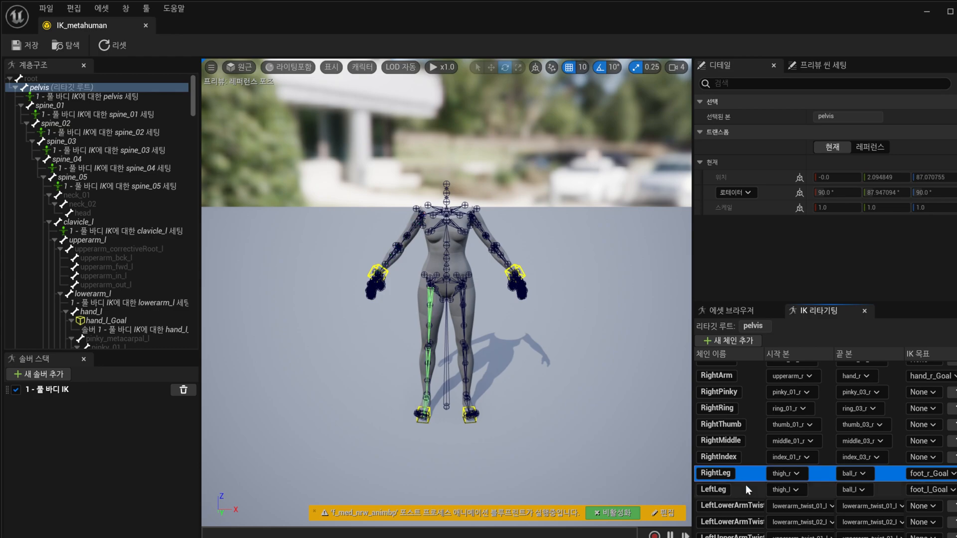
left_click(746, 486)
right_click_drag(655, 435, 720, 438)
key("a")
key("w")
key("q")
right_click_drag(474, 394, 439, 375)
key("e")
key("q")
key("e")
key("w")
key("e")
key("e")
right_click_drag(465, 274, 491, 305)
key("a")
key("d")
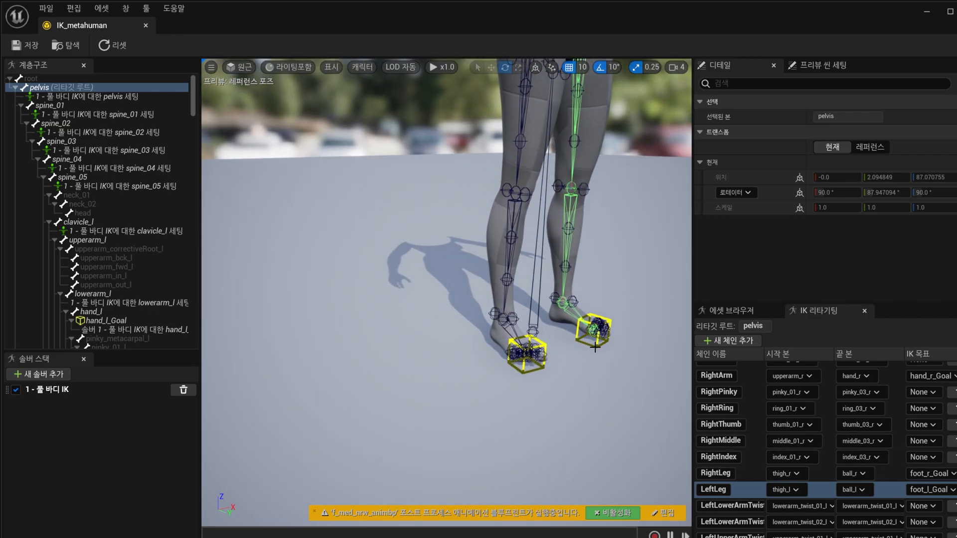
Compare the RightLeg chain with the LeftLeg chain and view the full body from the front.
left_click(755, 474)
left_click(750, 490)
left_click(750, 474)
key("d")
right_click_drag(518, 349, 466, 331)
key("s")
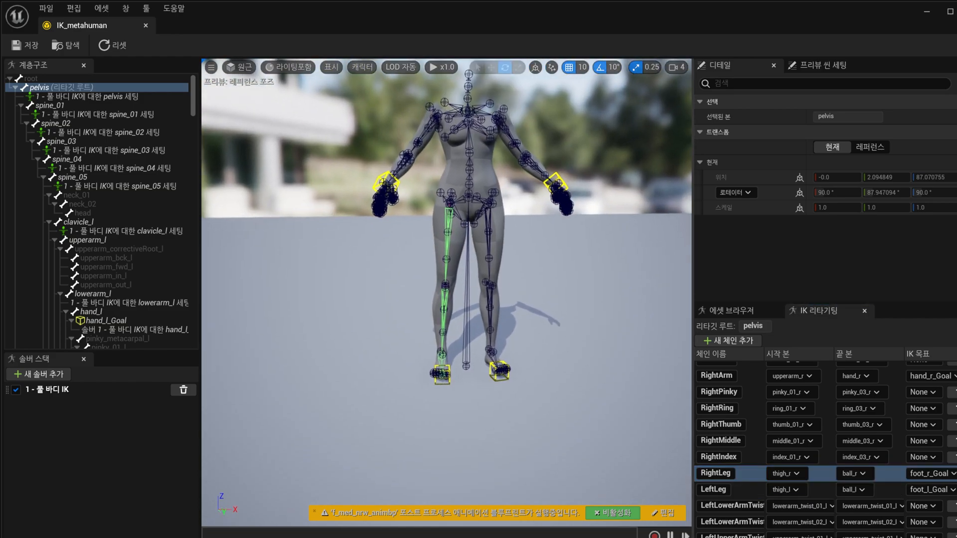
Widen the chain name column to show full names and compare the LeftLowerArmTwist01 and LeftLowerArmTwist02 chains.
scroll(737, 497, "down", 2)
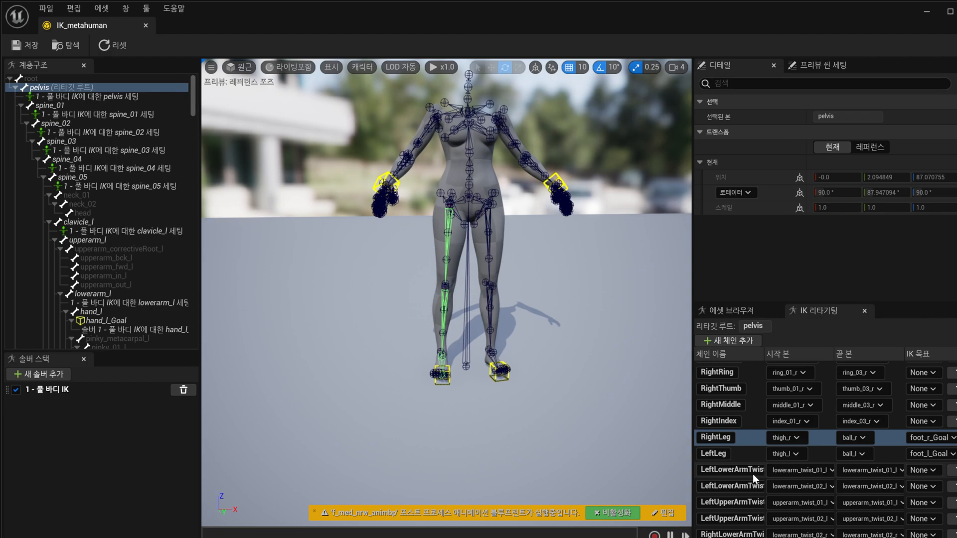
left_click_drag(763, 351, 802, 398)
left_click(786, 470)
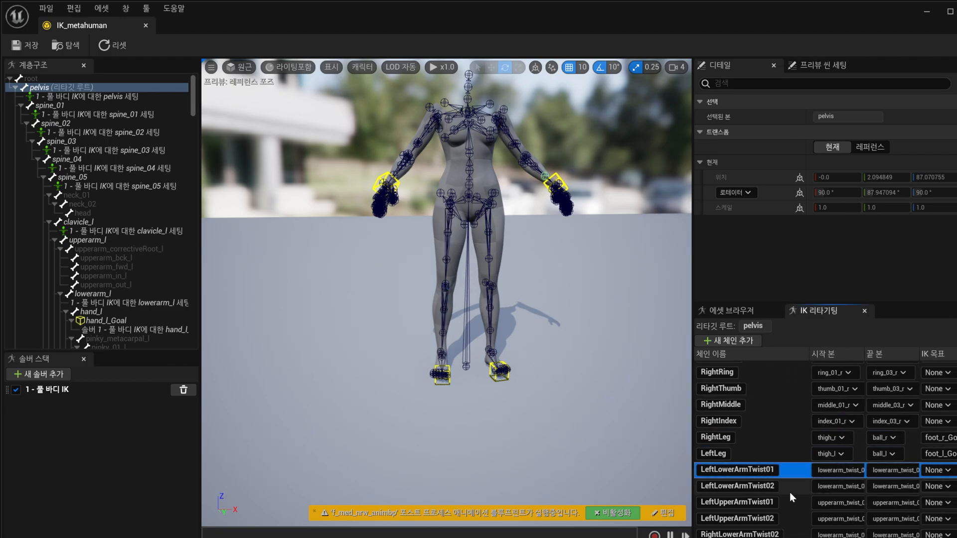
left_click(790, 493)
left_click(791, 506)
left_click(793, 486)
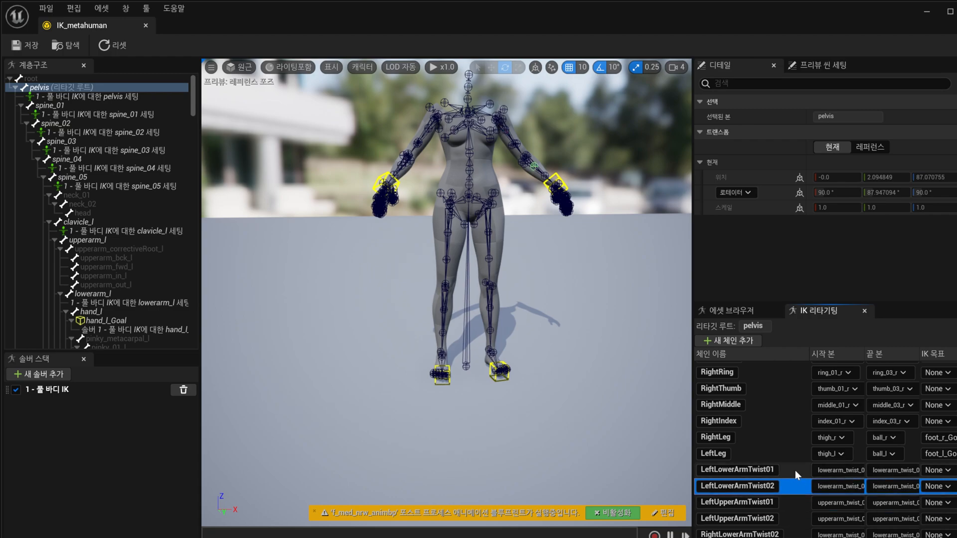
left_click(795, 470)
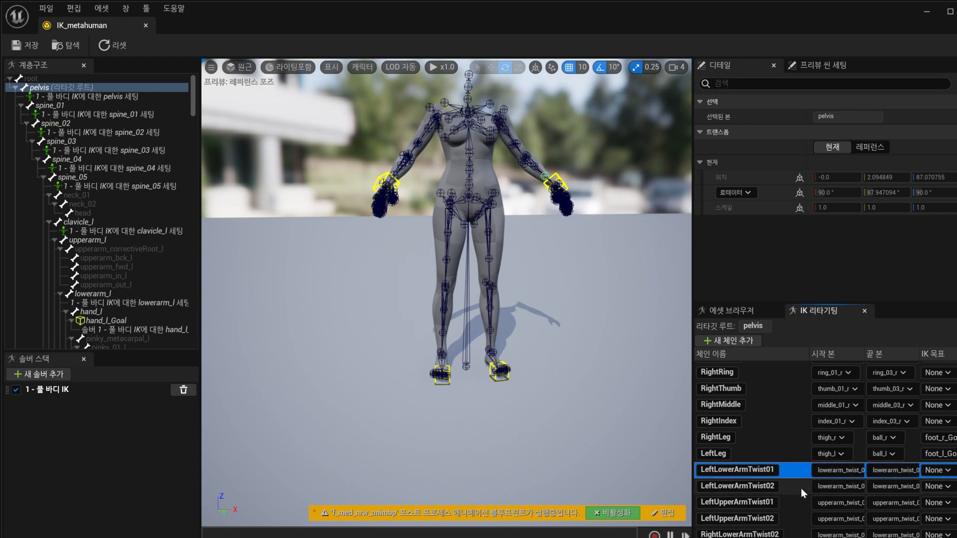
right_click(795, 475)
Look through the remaining arm, thigh and calf twist chains in the retarget chain list.
right_click_drag(552, 379, 561, 407)
key("s")
key("e")
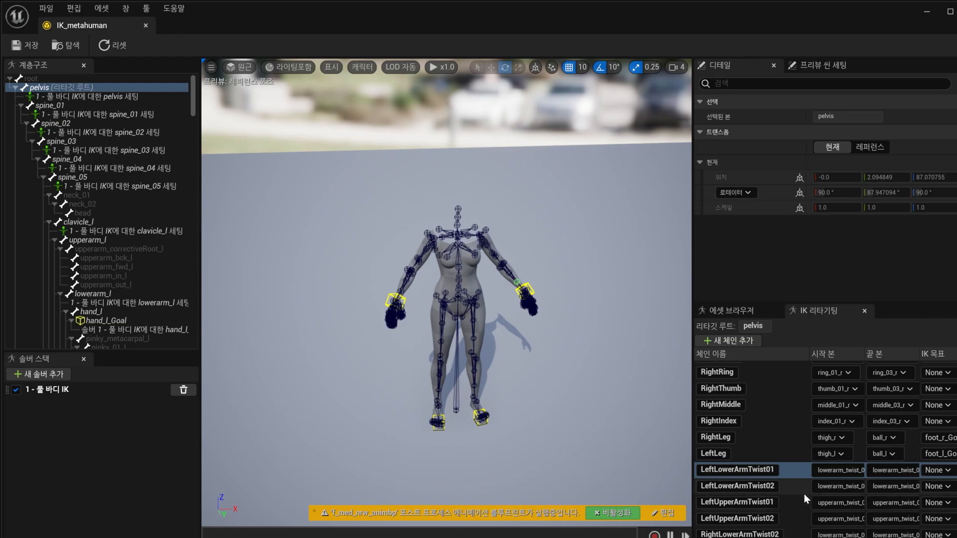
scroll(803, 495, "down", 5)
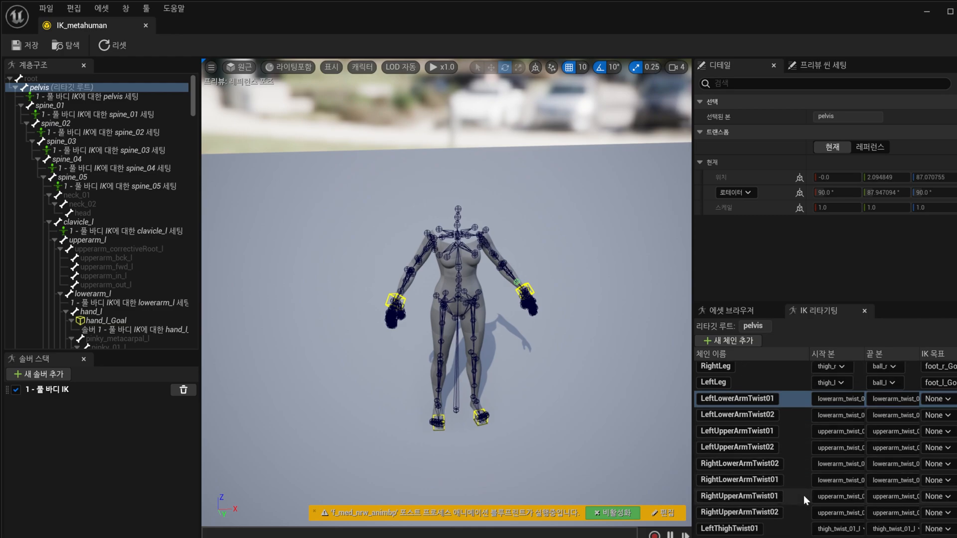
scroll(804, 496, "down", 2)
mouse_move(582, 414)
right_mouse_down()
mouse_move(568, 404)
mouse_move(593, 414)
right_mouse_up()
key("w")
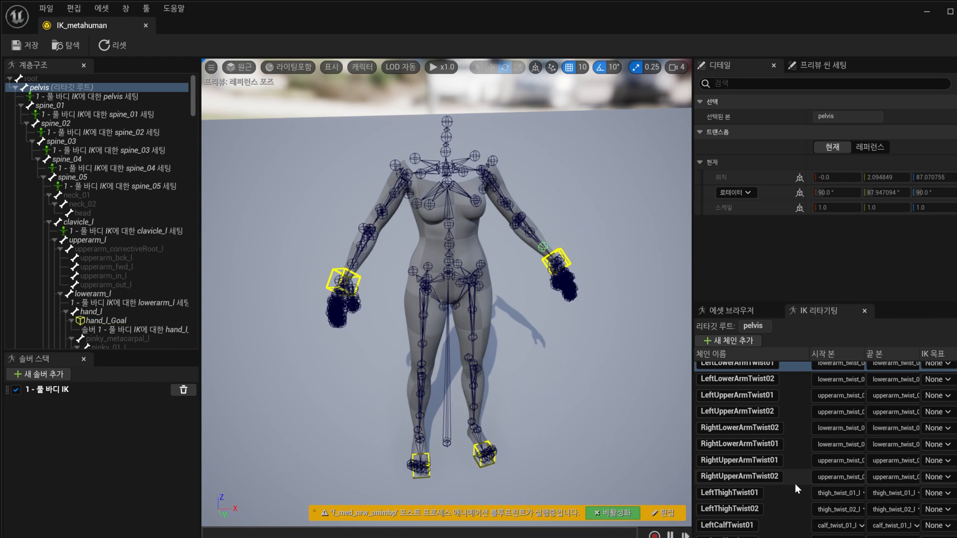
scroll(795, 483, "down", 2)
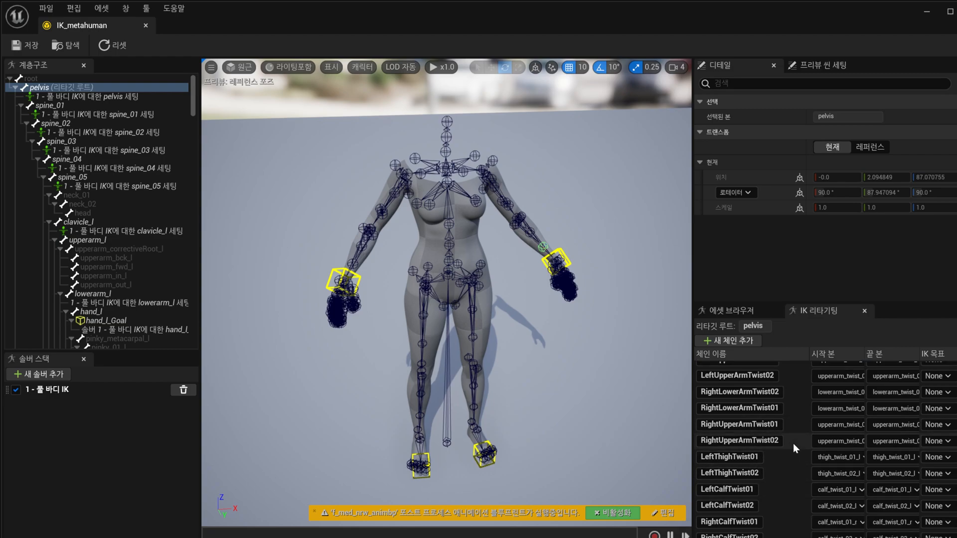
scroll(800, 466, "down", 4)
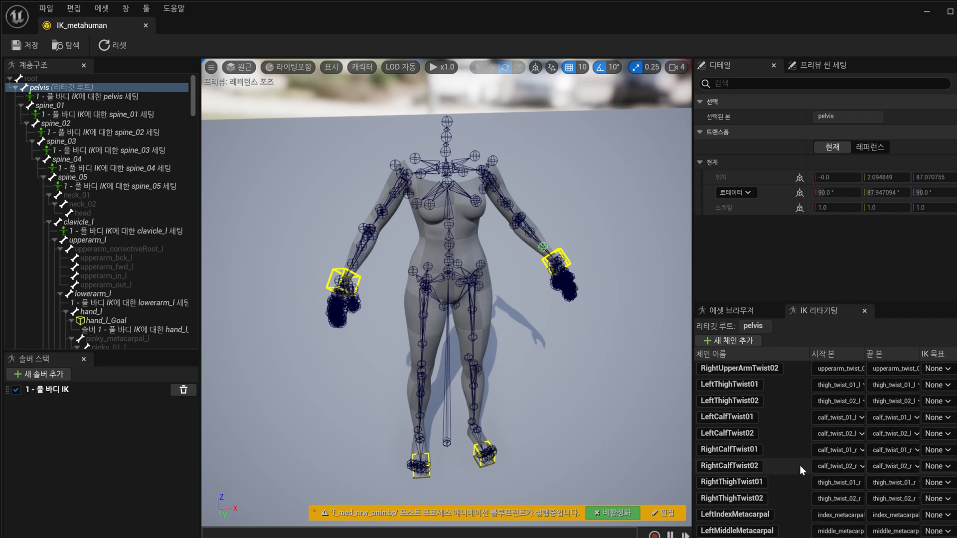
Highlight the LeftIndexMetacarpal, LeftMiddleMetacarpal and RightIndexMetacarpal chains on the hands.
left_click(796, 519)
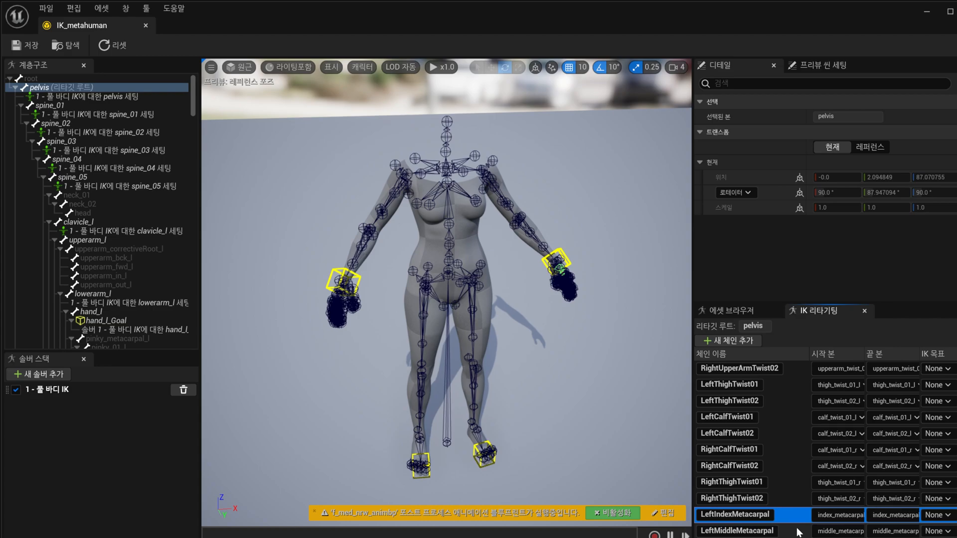
left_click(798, 532)
scroll(800, 498, "down", 6)
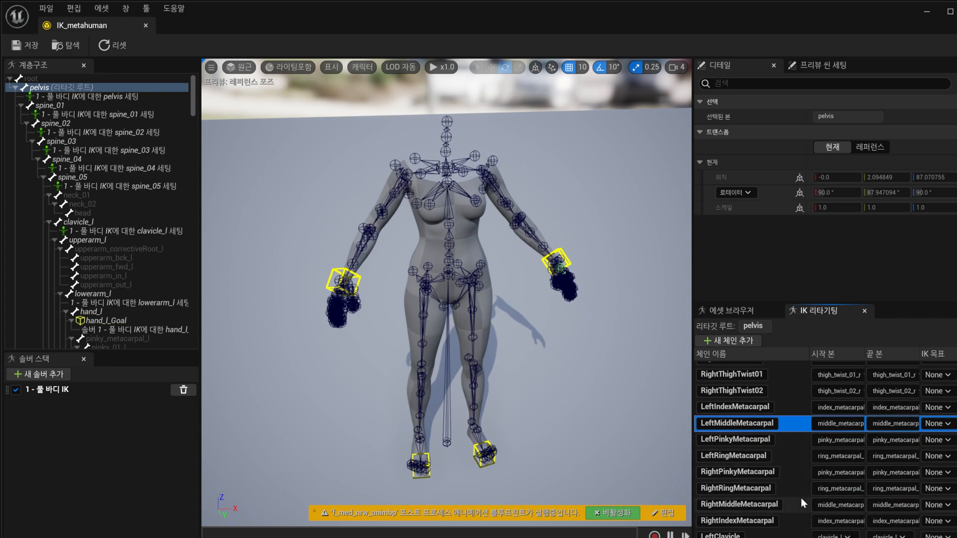
left_click(791, 519)
scroll(793, 479, "down", 3)
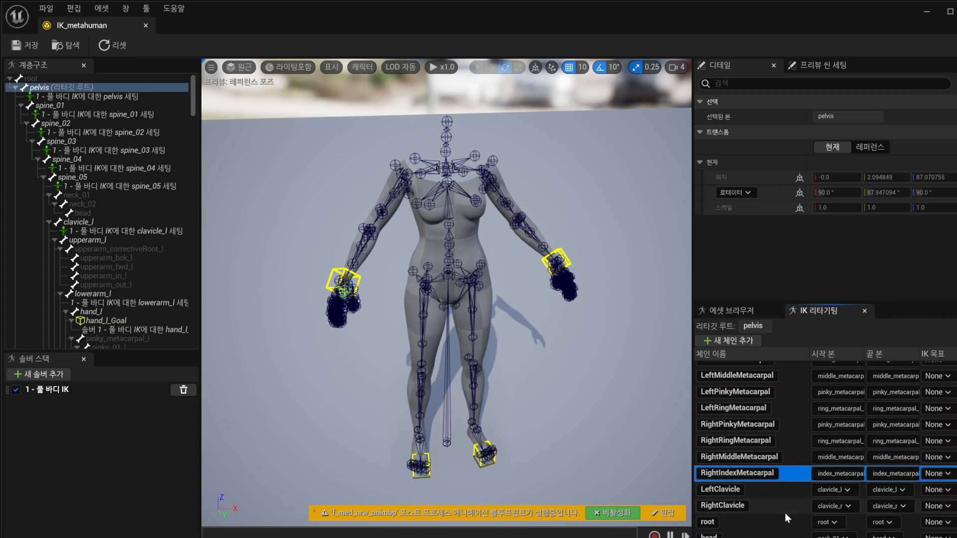
Alternate between the LeftClavicle and RightClavicle chains to compare their positions on the skeleton.
left_click(778, 489)
left_click(786, 502)
left_click(790, 493)
left_click(791, 502)
left_click(792, 493)
left_click(791, 501)
left_click(792, 493)
left_click(793, 501)
left_click(794, 490)
left_click(794, 501)
left_click(794, 493)
left_click(794, 501)
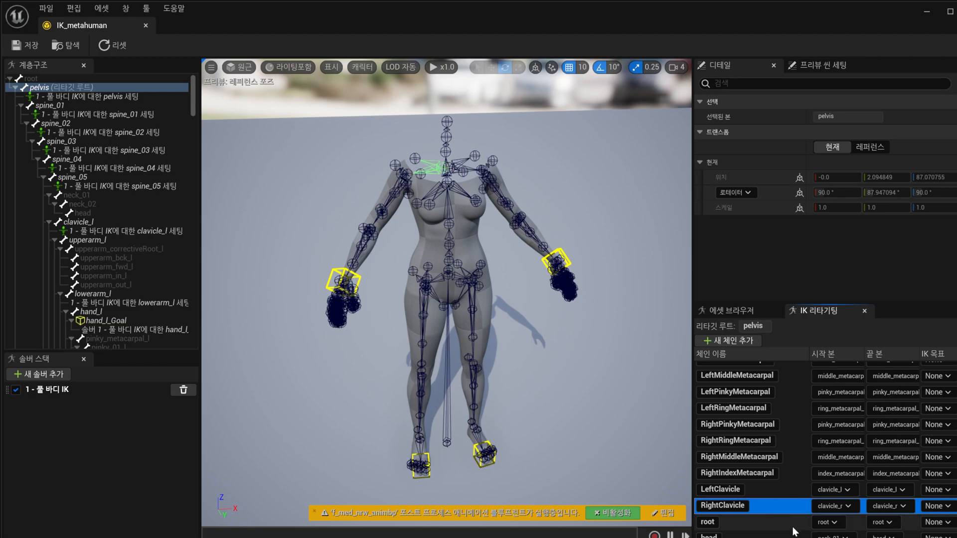
Highlight the root and head chains and view the head chain on the body from another angle.
left_click(791, 523)
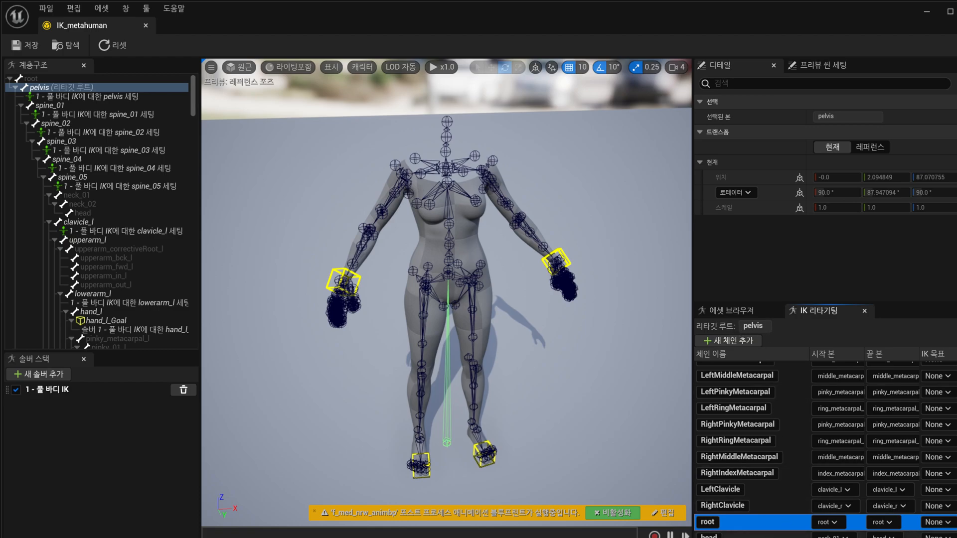
left_click(768, 535)
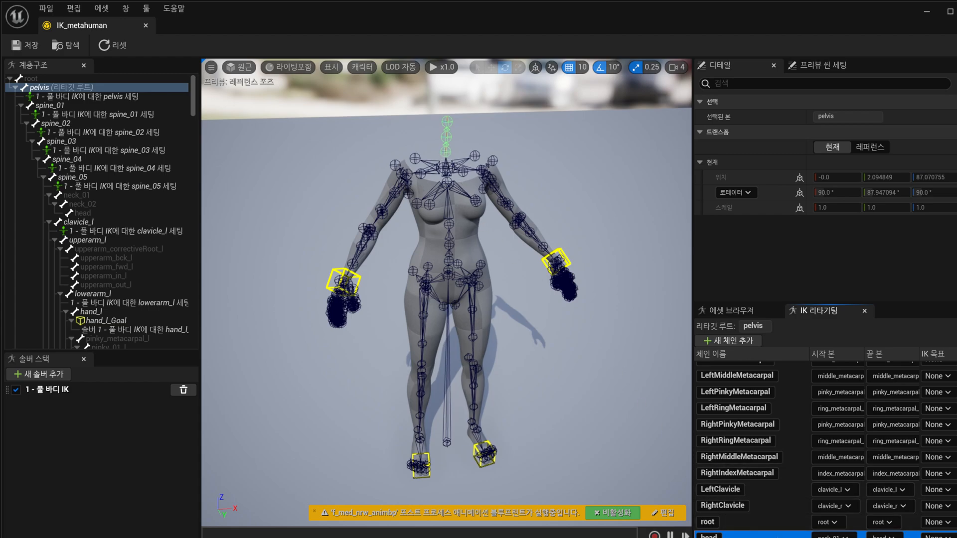
right_click_drag(563, 349, 514, 355)
key("s")
key("w")
key("d")
mouse_move(406, 223)
right_mouse_down()
mouse_move(311, 223)
mouse_move(406, 222)
right_mouse_up()
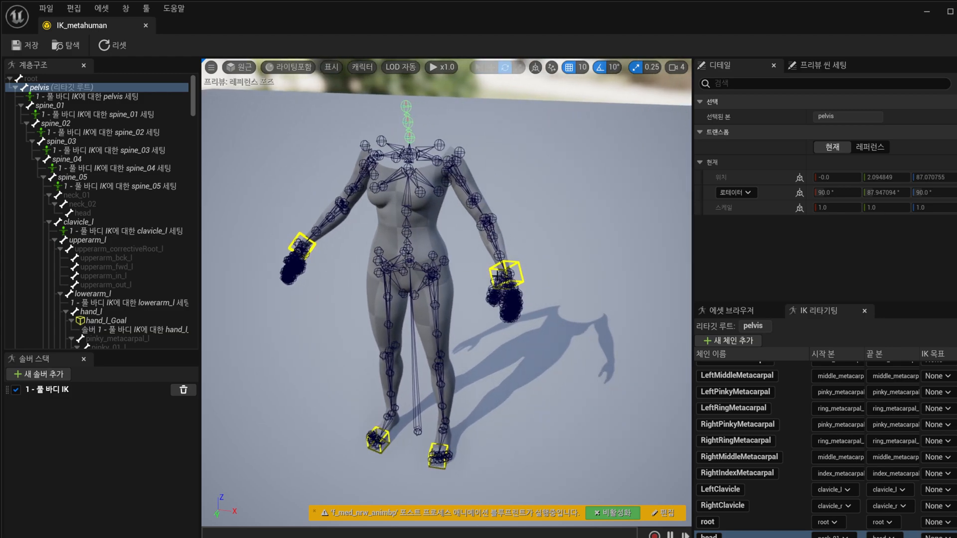
right_click_drag(495, 275, 461, 275)
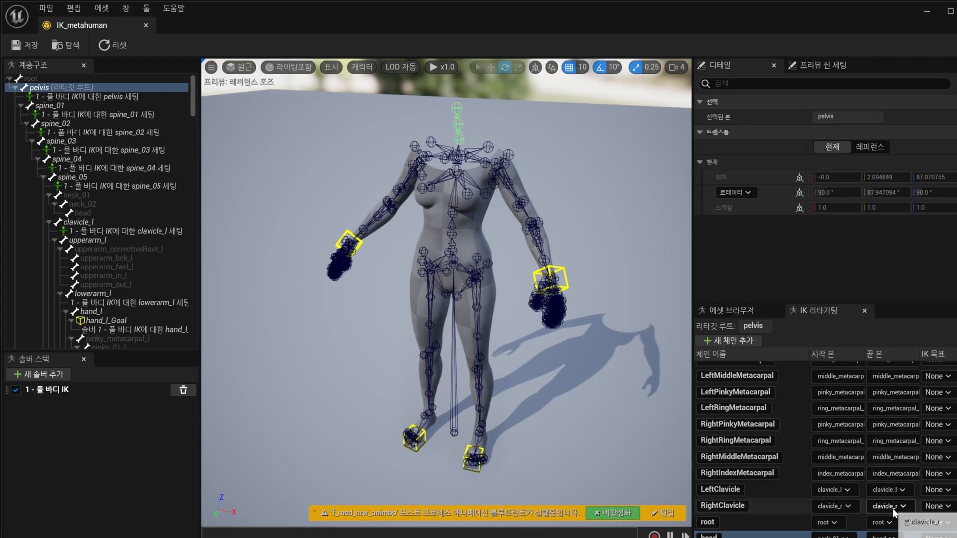
Return to the RightArm chain in the retarget chain list and highlight it on the skeleton.
scroll(897, 489, "up", 10)
scroll(897, 492, "up", 3)
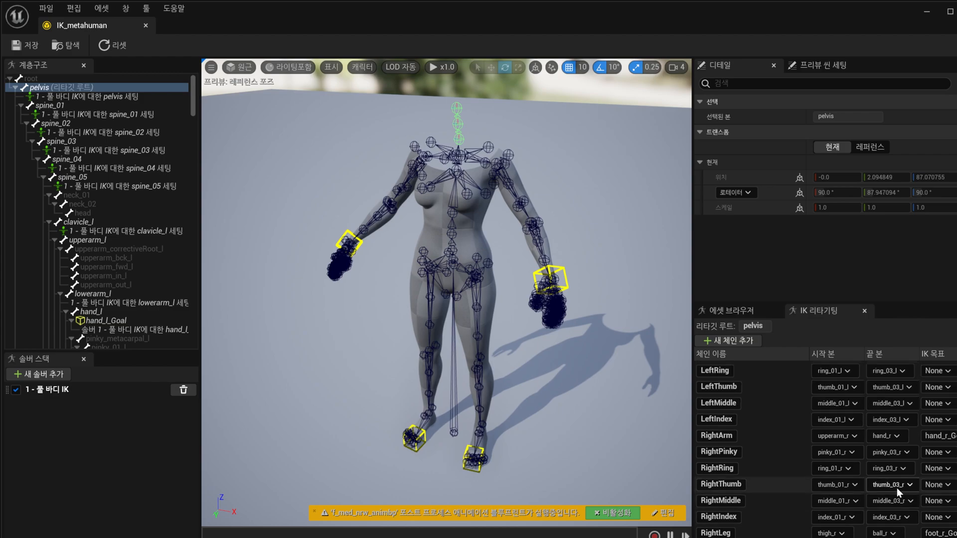
left_click(772, 435)
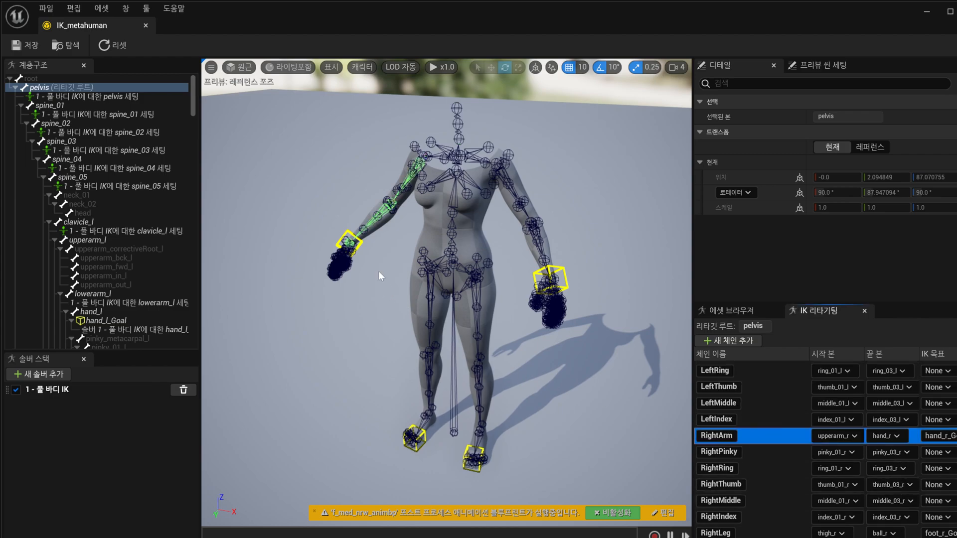
Inspect the hand_r_Goal, hand_l_Goal and foot_r_Goal IK goals, and show the full body IK solver's settings.
left_click(349, 241)
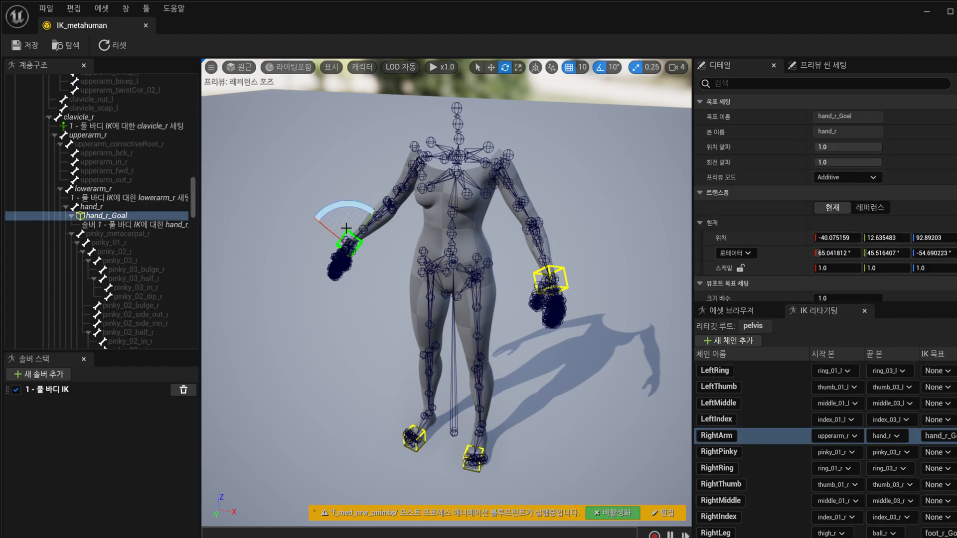
left_click(561, 271)
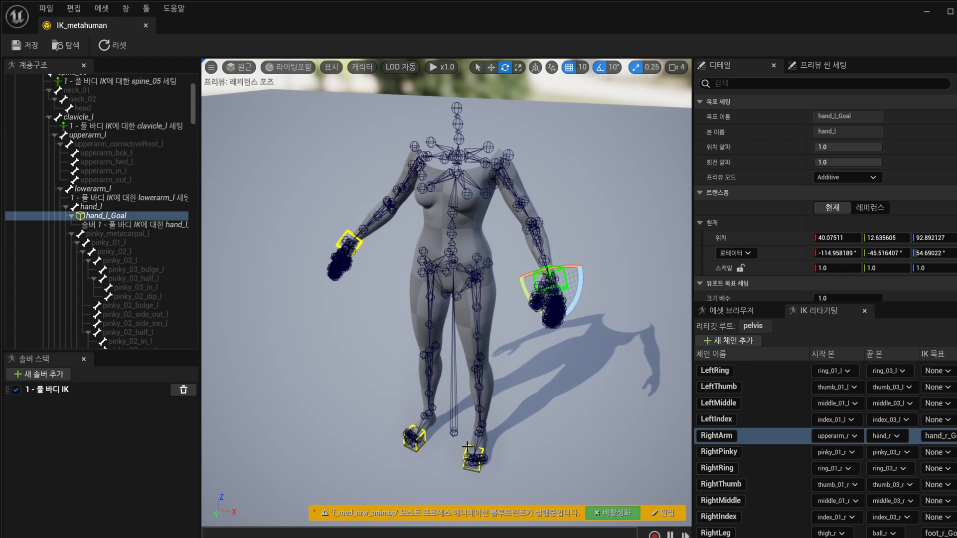
left_click(422, 436)
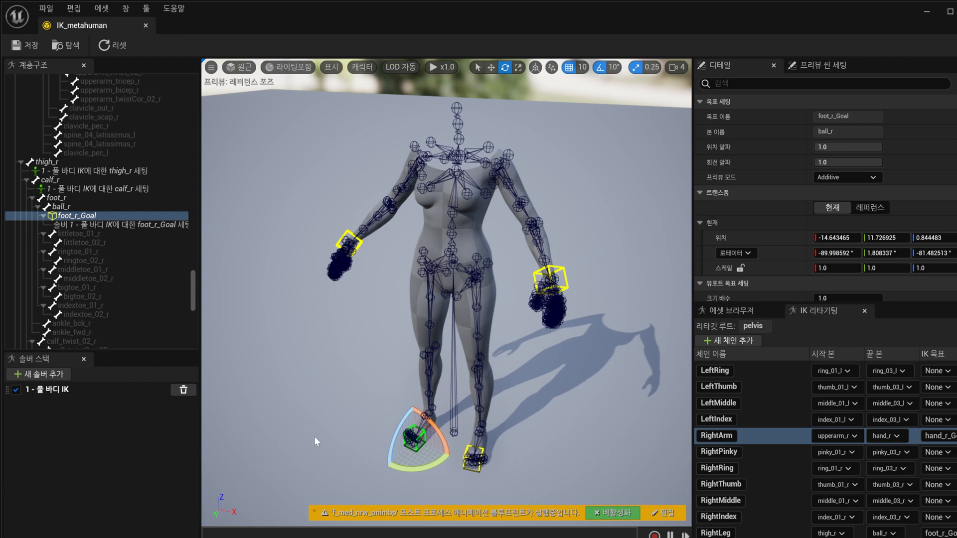
left_click(118, 393)
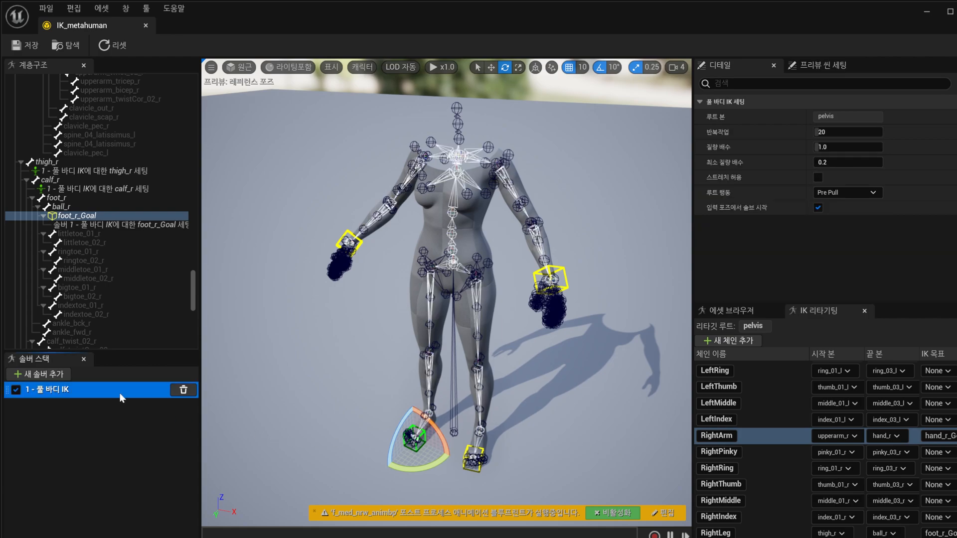
Alternate between the RightLeg and LeftLeg chains in the IK_metahuman chain list to compare them on the skeleton.
right_click(65, 208)
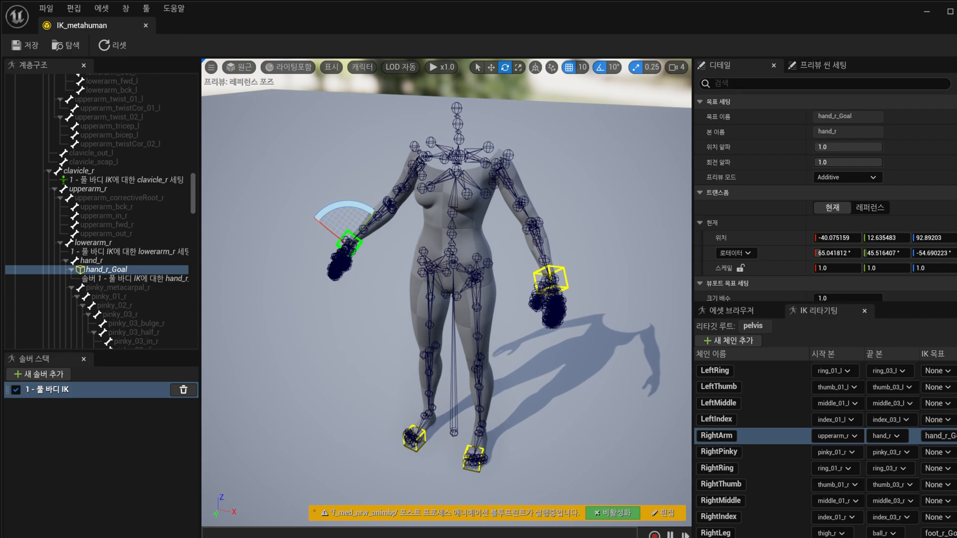
left_click(787, 532)
scroll(798, 474, "down", 3)
left_click(788, 492)
left_click(787, 483)
left_click(785, 492)
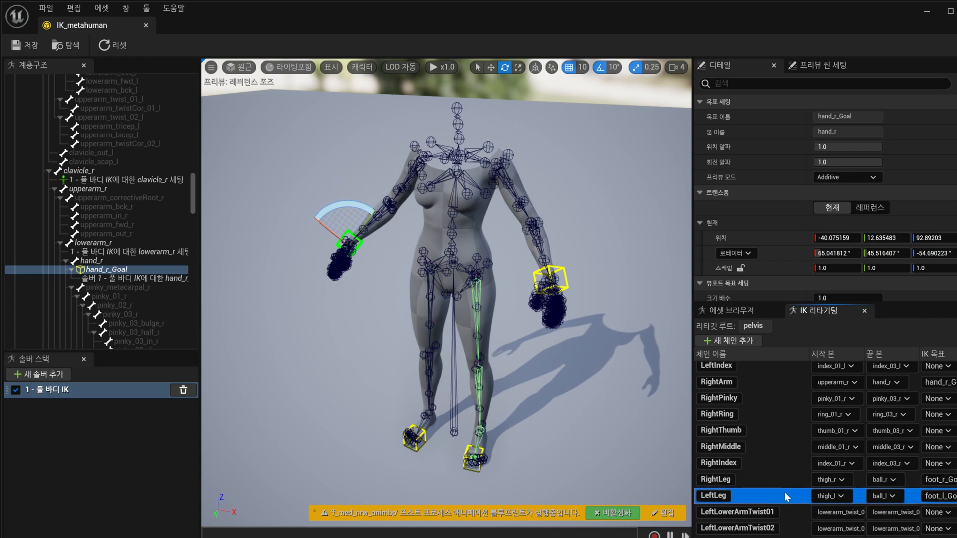
left_click(760, 483)
left_click(759, 497)
left_click(763, 479)
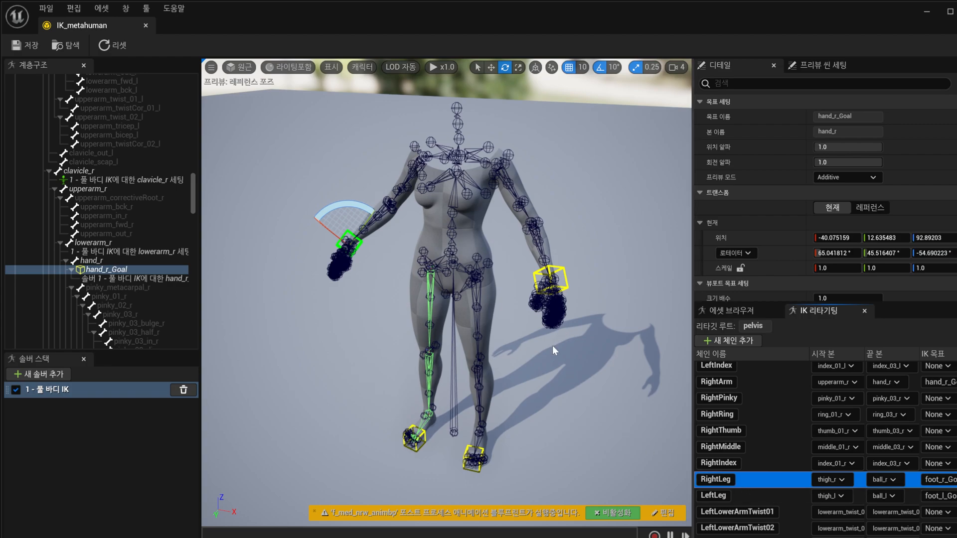
Move the hand_l_Goal IK goal around in the viewport to test how the left arm follows it.
left_click(568, 288)
key("w")
left_click_drag(576, 291, 568, 192)
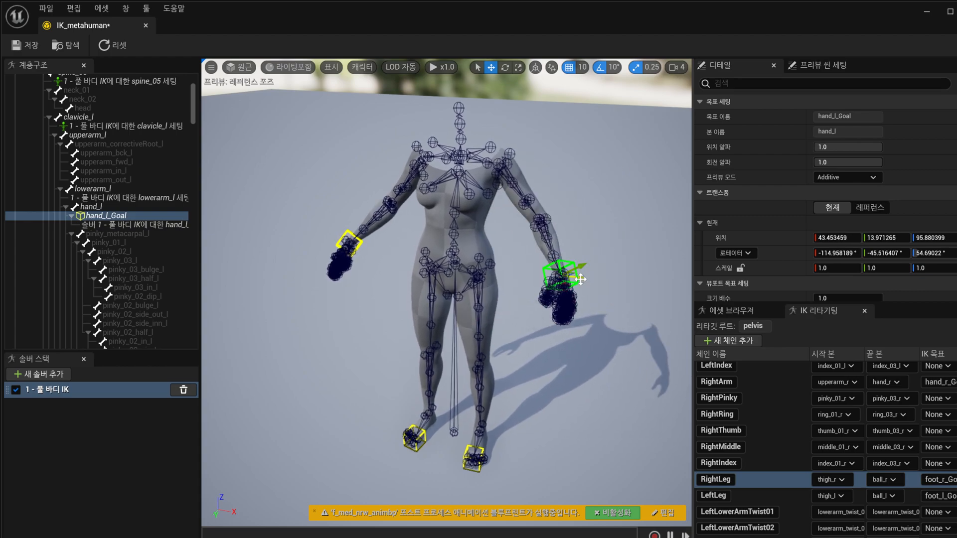
mouse_move(584, 276)
left_mouse_down()
mouse_move(645, 273)
mouse_move(534, 266)
mouse_move(566, 271)
left_mouse_up()
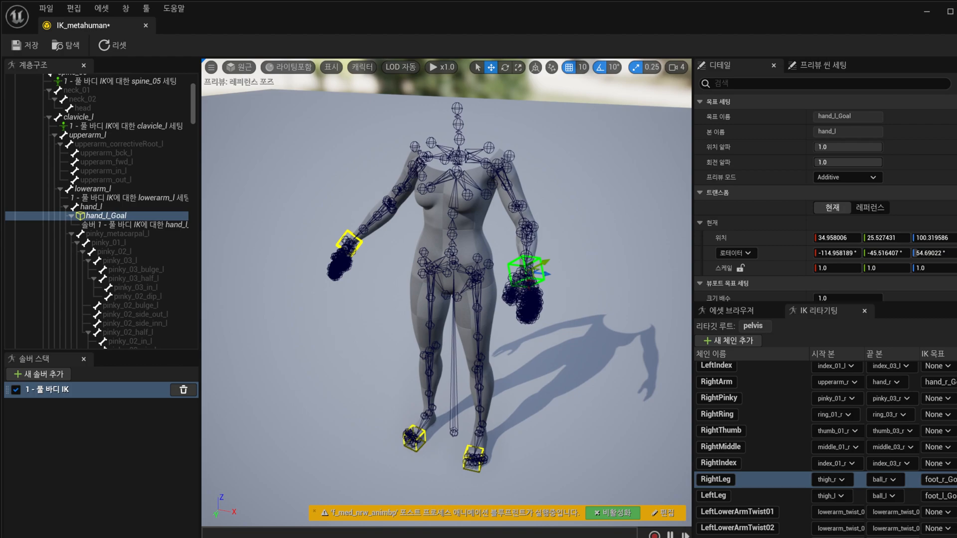
Close the IK_metahuman editor and reload the IK_metahuman asset, discarding the goal movement.
left_click(956, 11)
left_click(433, 337)
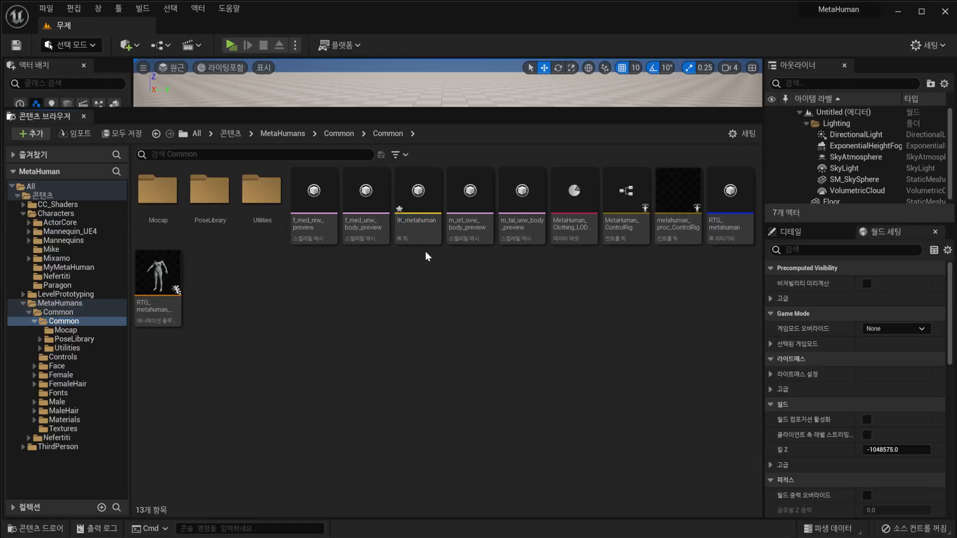
right_click(420, 202)
mouse_move(525, 287)
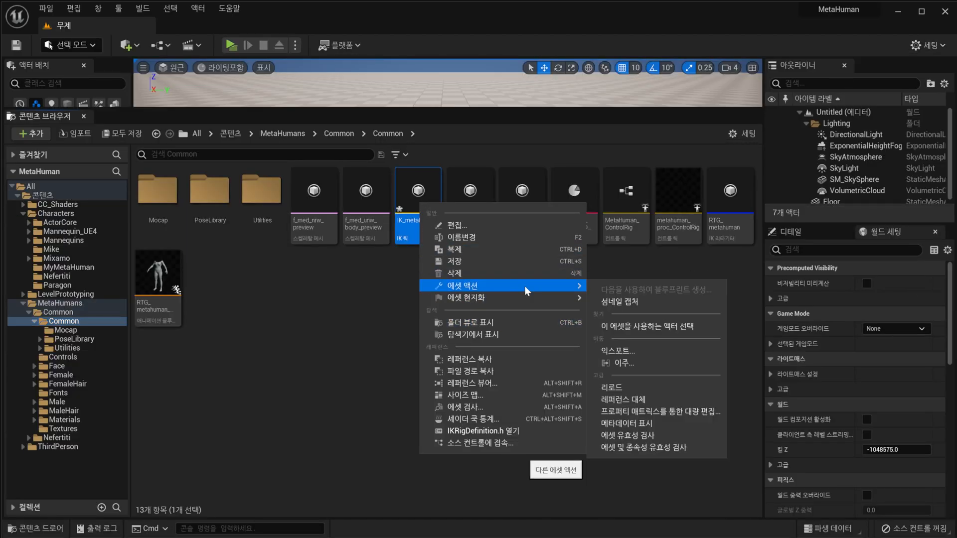
left_click(638, 387)
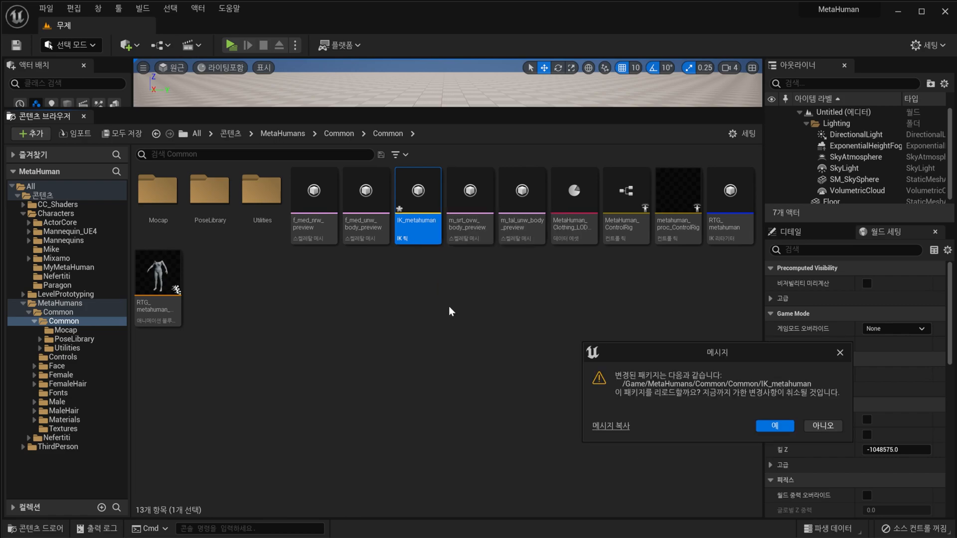
left_click(768, 424)
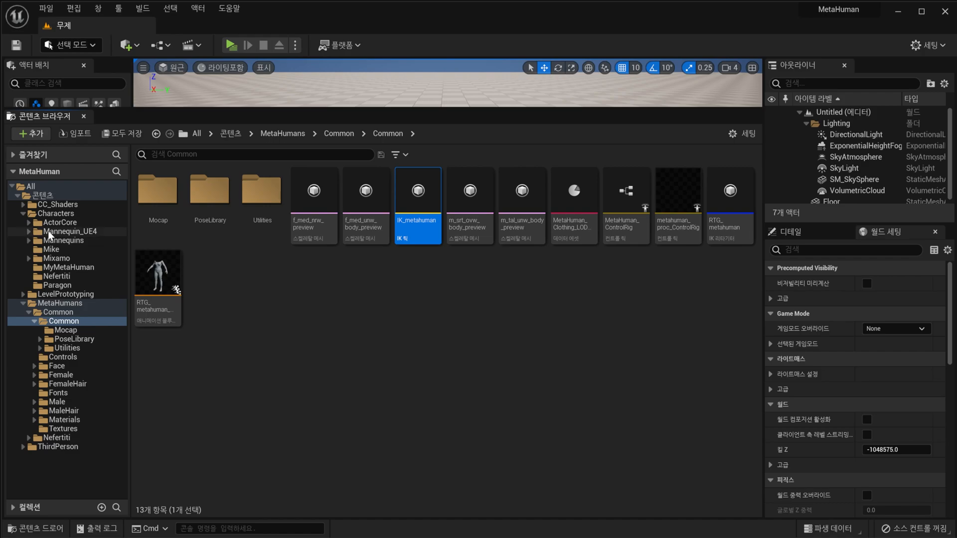
Open the IK_MarkerMan rig from the Characters/Mixamo/Rigs folder.
double_click(53, 259)
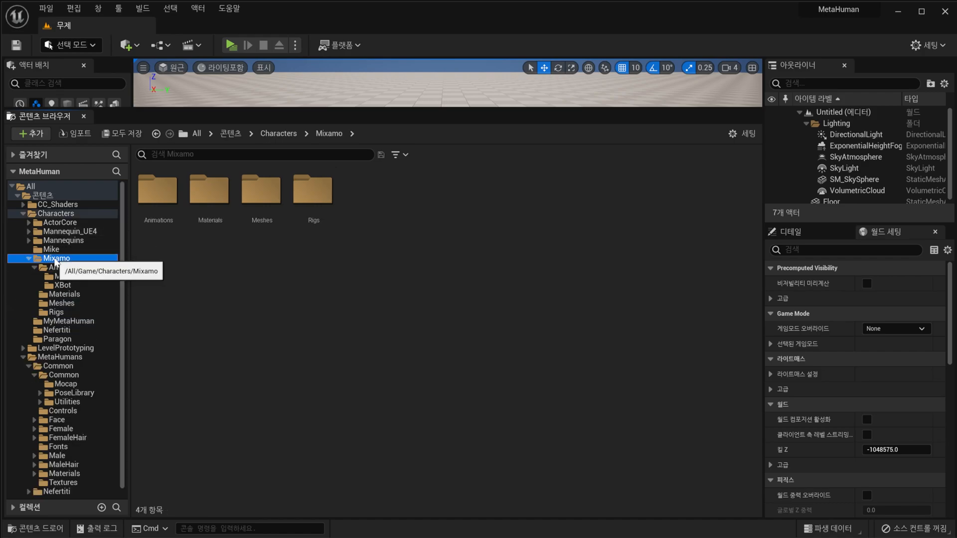
left_click(74, 310)
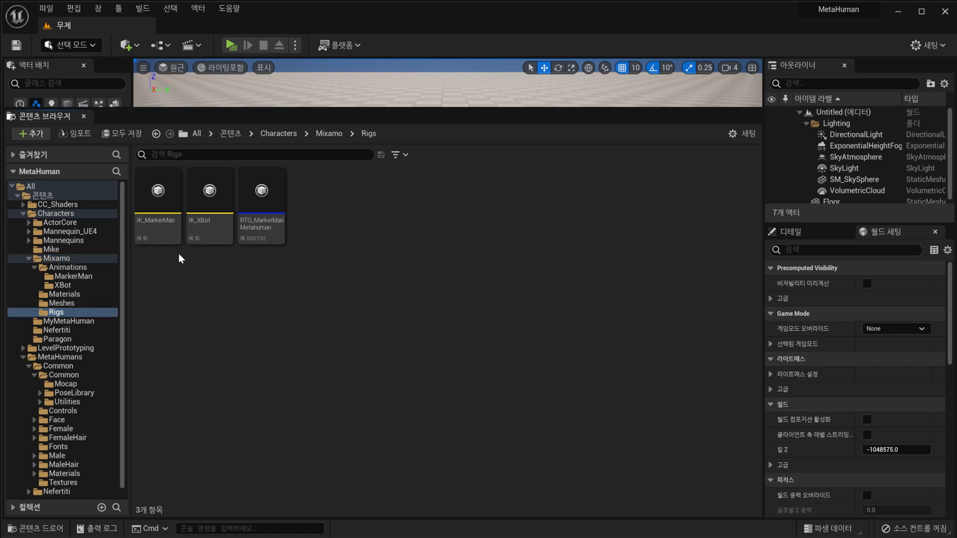
left_click(163, 201)
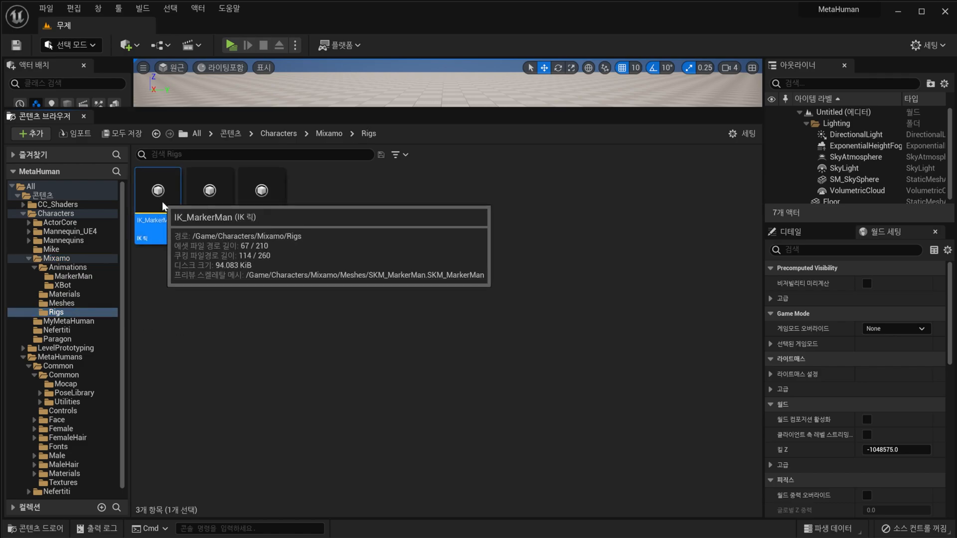
double_click(163, 202)
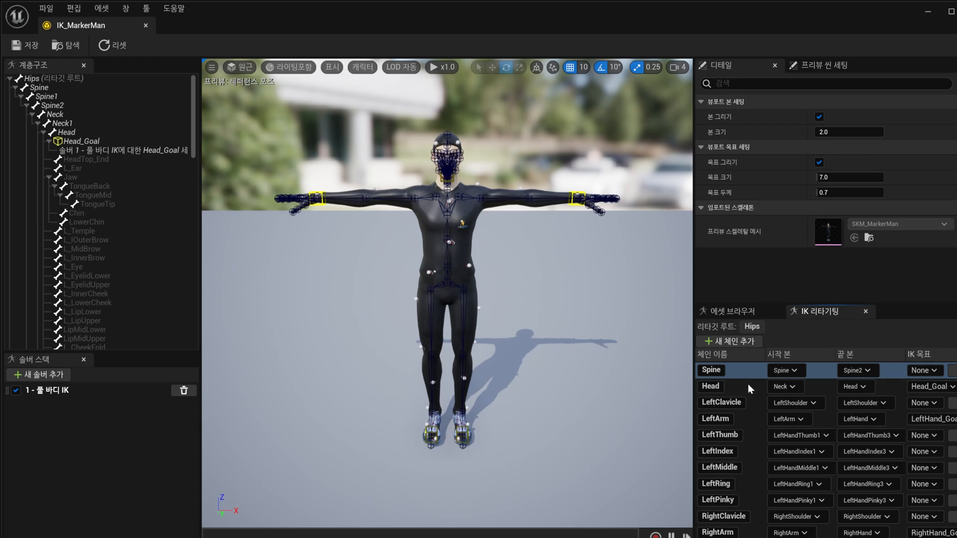
Highlight the Head, Spine, LeftClavicle, LeftArm and LeftThumb chains of IK_MarkerMan on the skeleton.
scroll(765, 444, "down", 3)
scroll(765, 444, "up", 3)
left_click(748, 386)
left_click(747, 368)
left_click(746, 387)
left_click(753, 402)
left_click(754, 419)
left_click(754, 403)
left_click(753, 418)
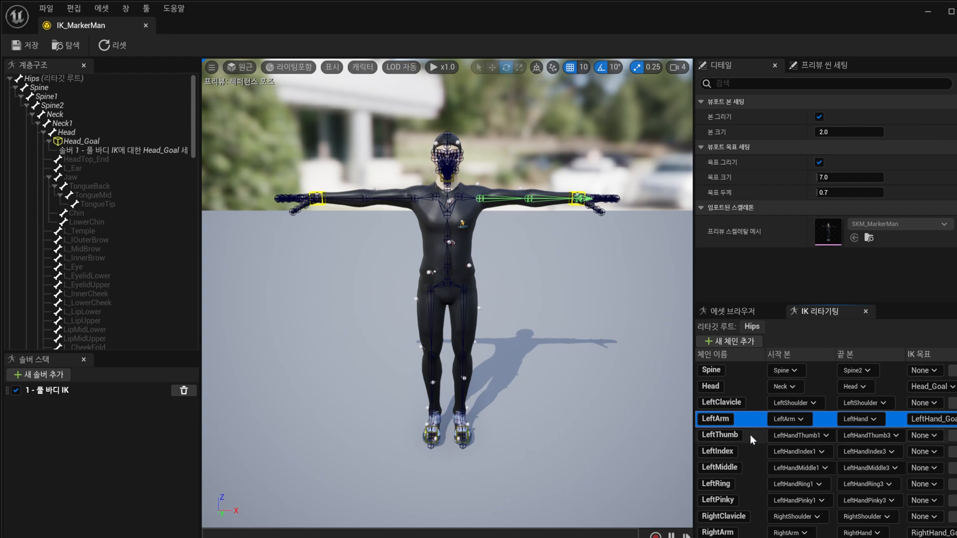
left_click(750, 436)
scroll(756, 513, "down", 1)
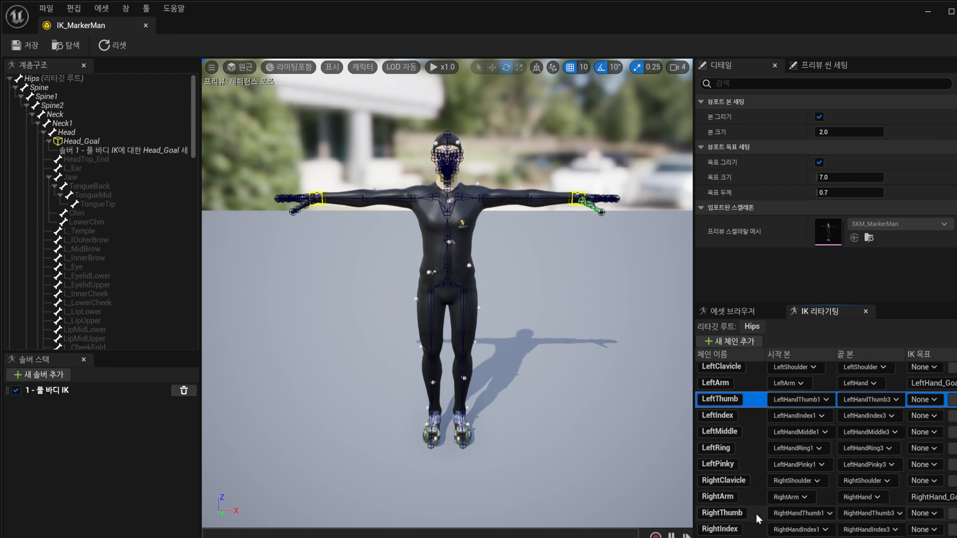
scroll(758, 506, "down", 2)
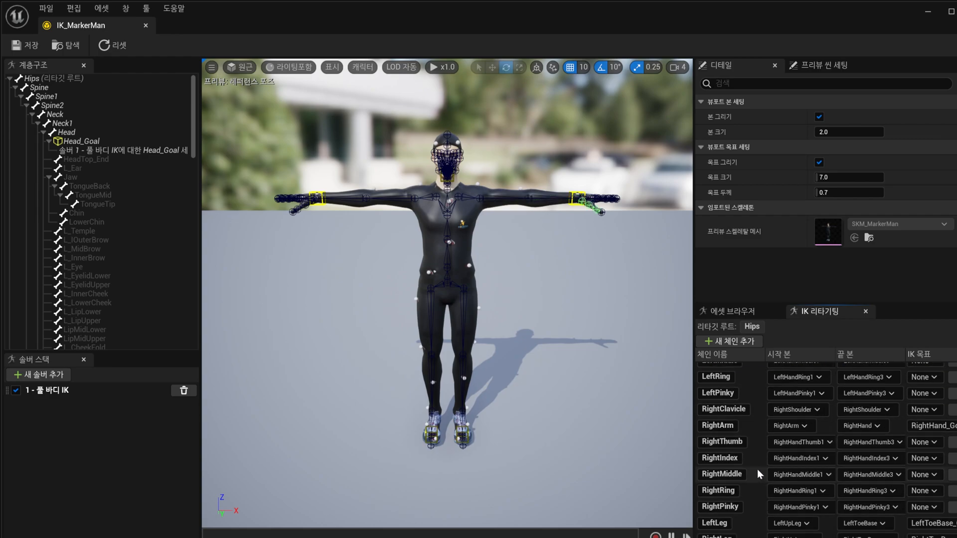
Alternate between the LeftLeg and RightLeg chains of IK_MarkerMan to compare them on the skeleton.
left_click(747, 521)
scroll(754, 528, "up", 1)
scroll(754, 526, "down", 1)
left_click(753, 536)
left_click(751, 524)
left_click(753, 536)
left_click(752, 523)
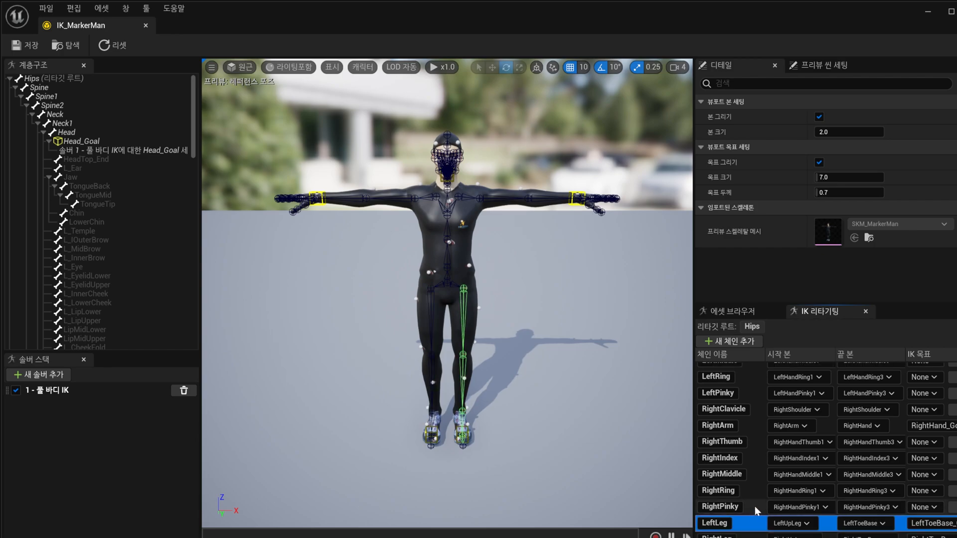
Check the RightClavicle and RightArm chains of IK_MarkerMan, along with both leg chains.
left_click(750, 412)
left_click(752, 425)
left_click(756, 414)
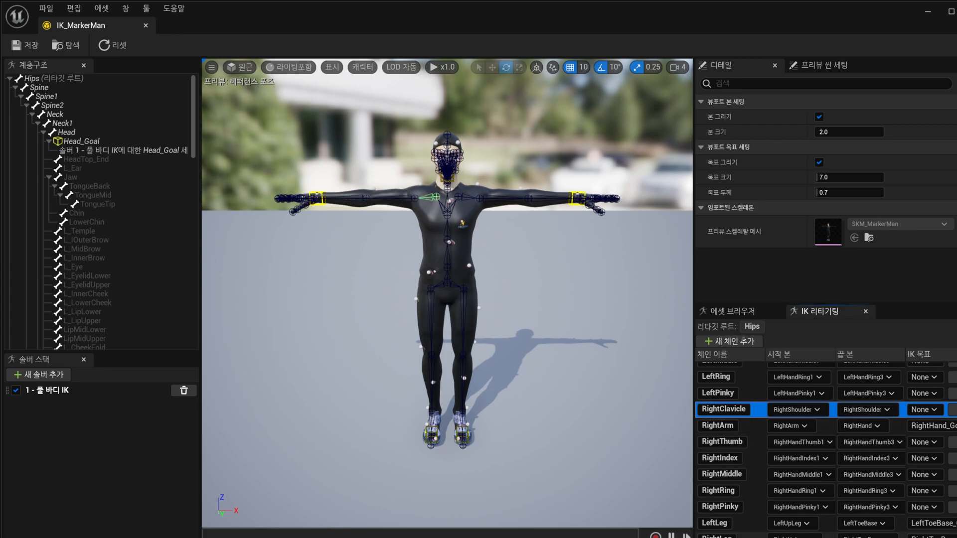
left_click(751, 536)
left_click(749, 527)
left_click(750, 536)
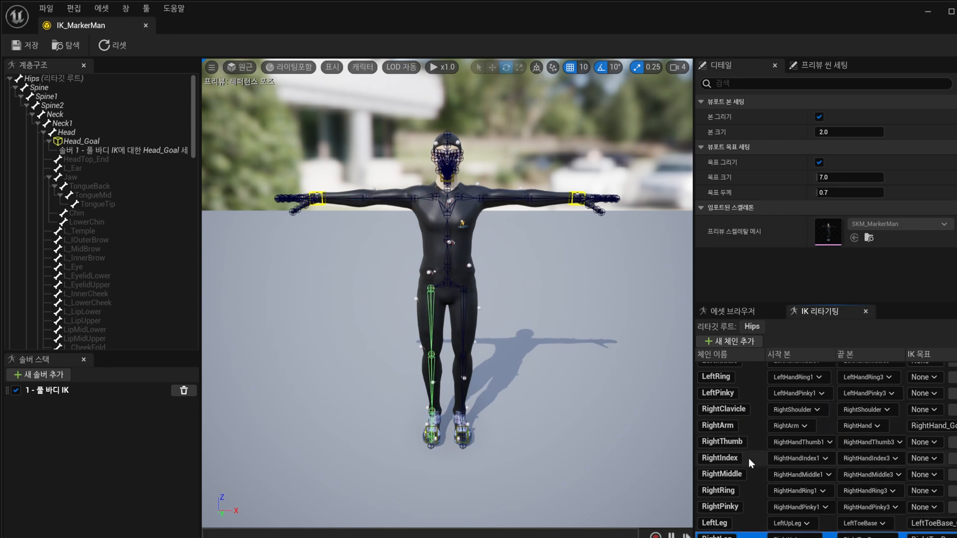
left_click(750, 429)
left_click(752, 409)
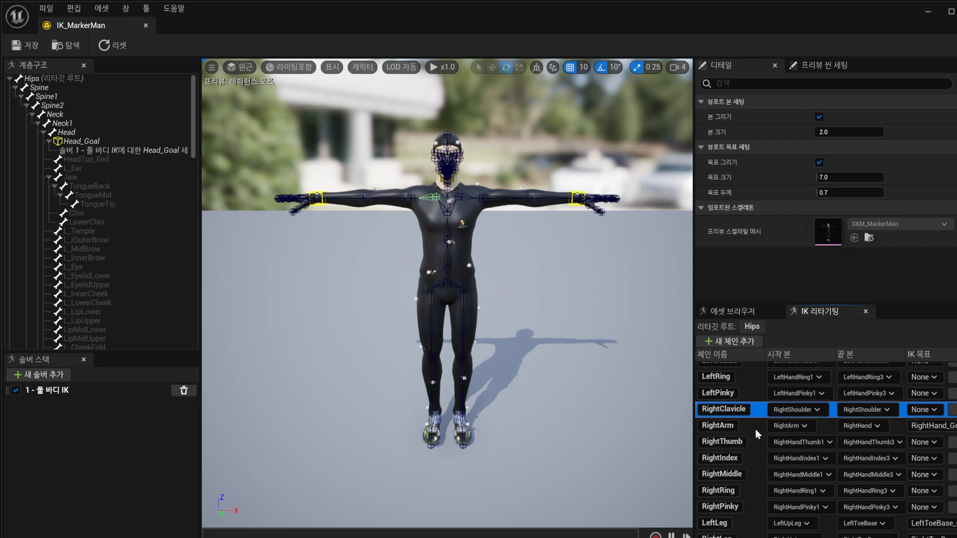
Recheck the LeftArm, LeftClavicle, Head and Spine chains and look through the rest of IK_MarkerMan's chain list.
scroll(755, 428, "up", 2)
scroll(756, 447, "up", 4)
left_click(758, 419)
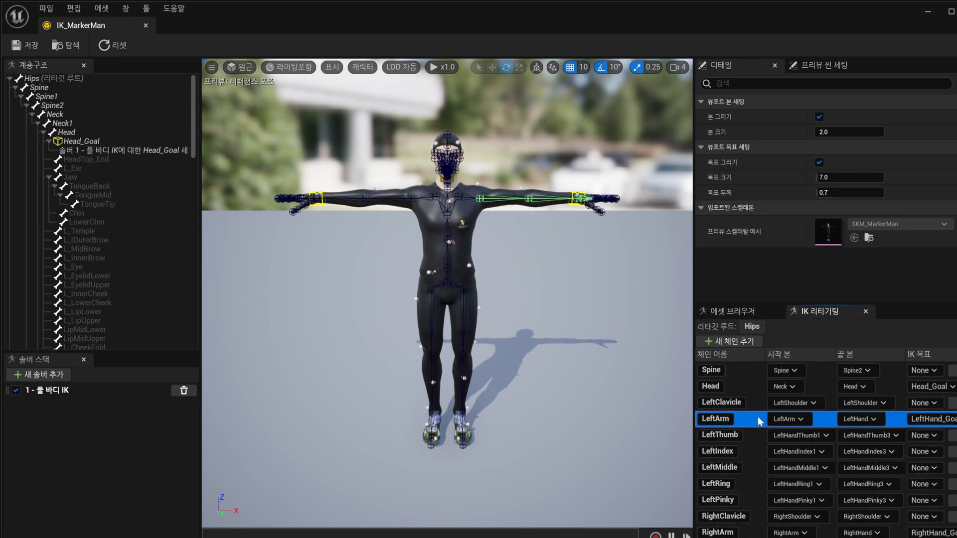
left_click(758, 402)
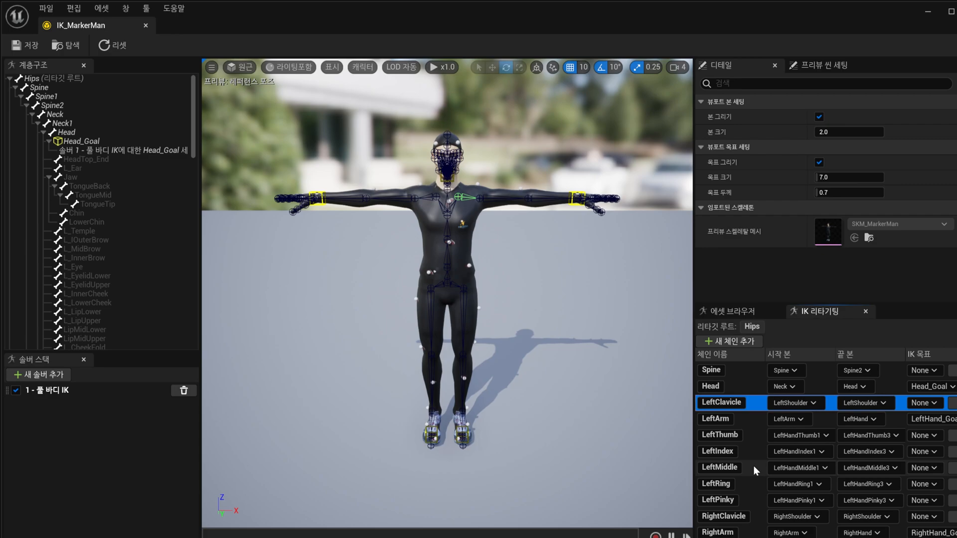
left_click(747, 387)
left_click(746, 370)
left_click(746, 386)
left_click(753, 404)
scroll(757, 437, "down", 3)
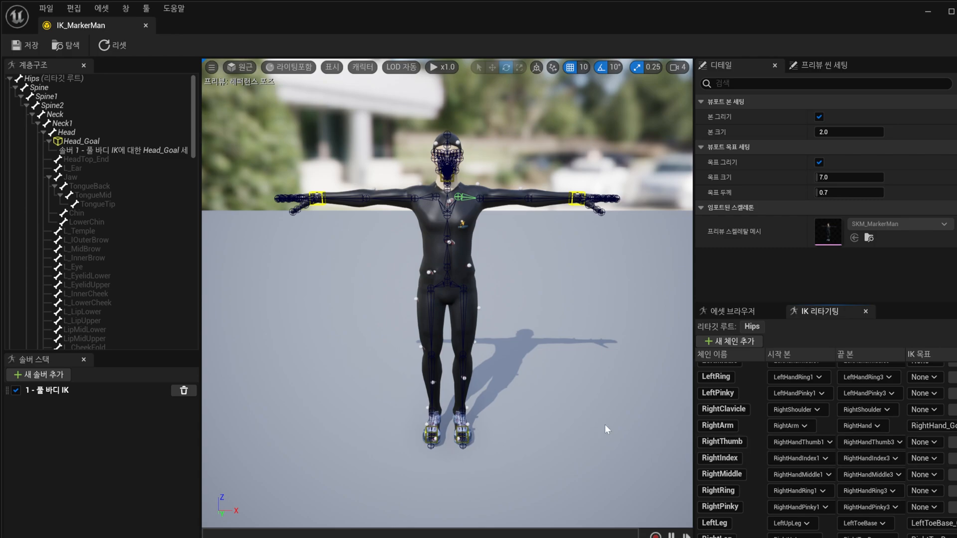
scroll(764, 477, "up", 3)
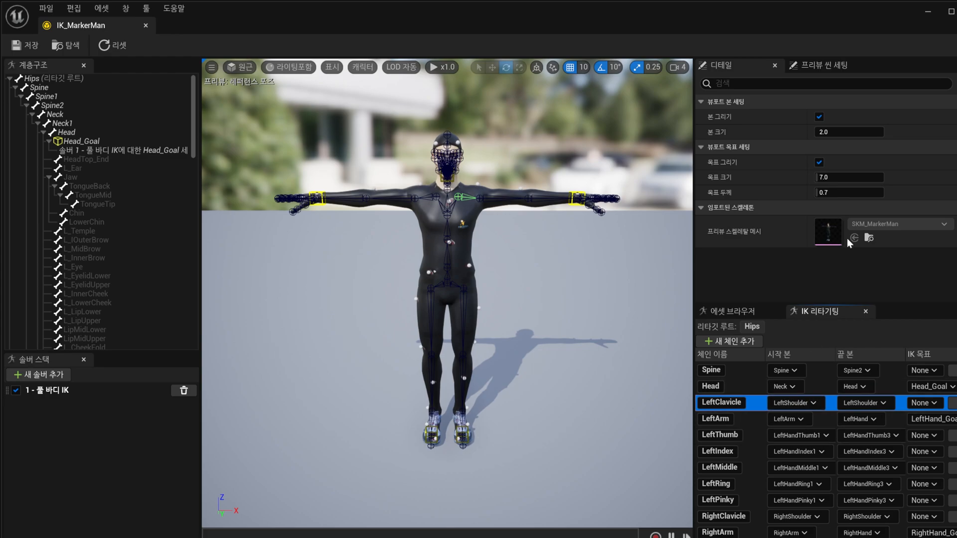
Close IK_MarkerMan and open the IK_MotionDummy rig from the Characters/ActorCore folder.
left_click(956, 12)
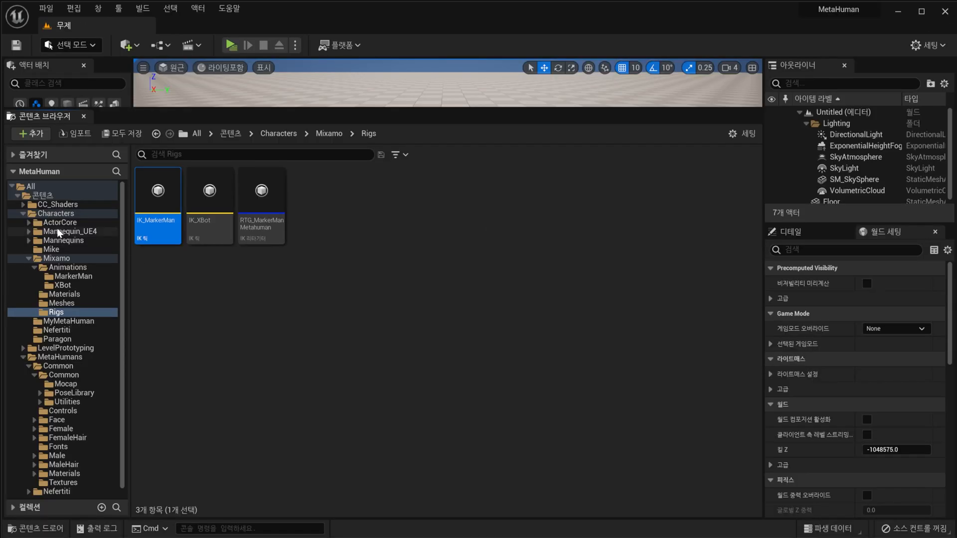
left_click(58, 223)
left_click(368, 200)
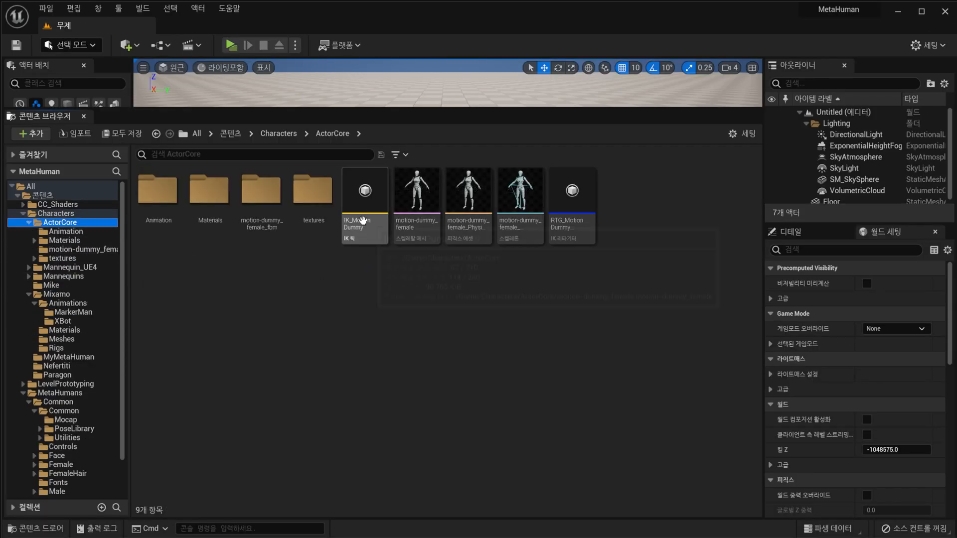
double_click(369, 203)
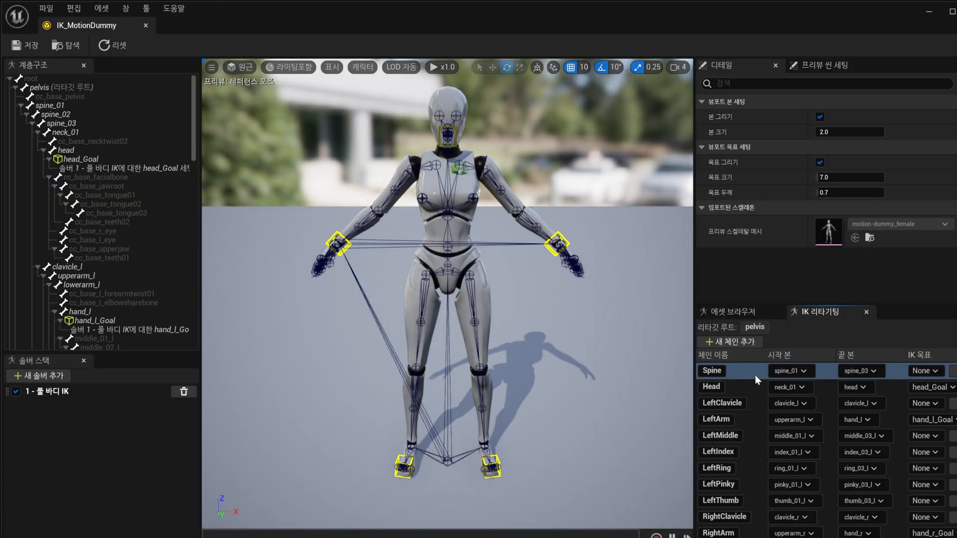
Highlight the Head, Spine, LeftClavicle and LeftArm chains of IK_MotionDummy on the skeleton.
left_click(753, 385)
left_click(738, 377)
left_click(739, 390)
left_click(765, 407)
left_click(763, 420)
left_click(762, 406)
left_click(759, 422)
left_click(758, 407)
left_click(760, 421)
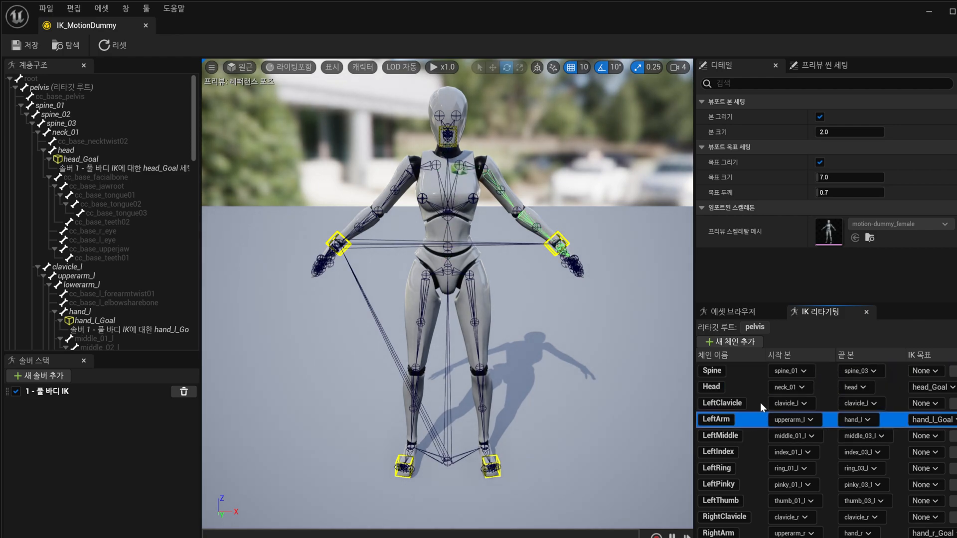
left_click(760, 407)
Highlight the RightClavicle, RightArm, LeftLeg and RightLeg chains of IK_MotionDummy on the skeleton.
scroll(762, 440, "down", 3)
scroll(763, 441, "up", 1)
left_click(761, 447)
left_click(750, 466)
scroll(759, 506, "down", 1)
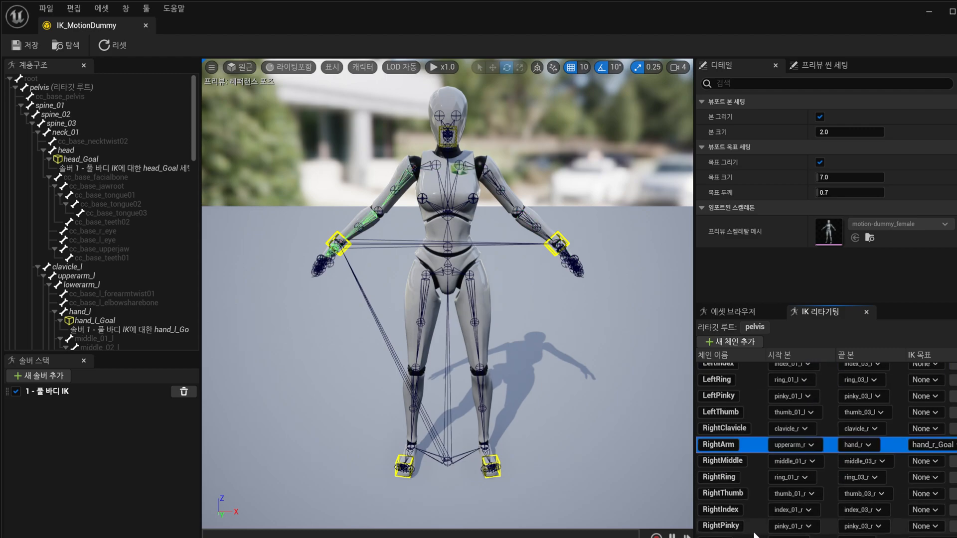
left_click(752, 528)
left_click(752, 537)
left_click(752, 526)
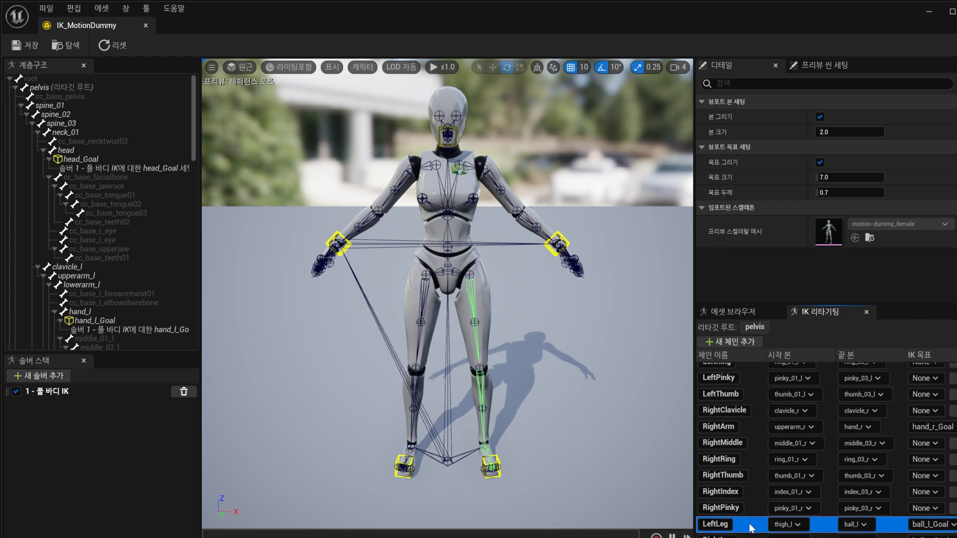
Compare the RightArm and LeftArm chains of IK_MotionDummy and select the LeftMiddle chain.
left_click(755, 430)
scroll(756, 429, "up", 6)
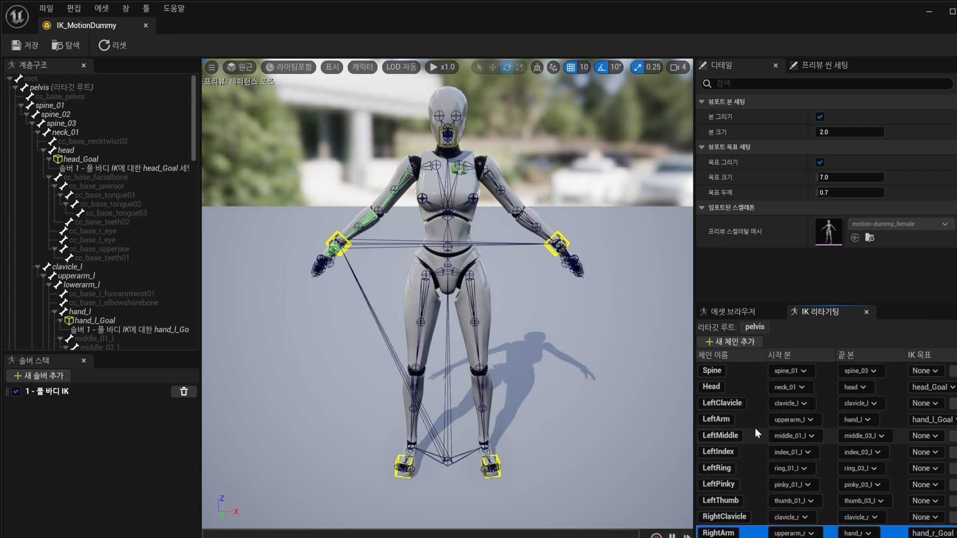
left_click(749, 419)
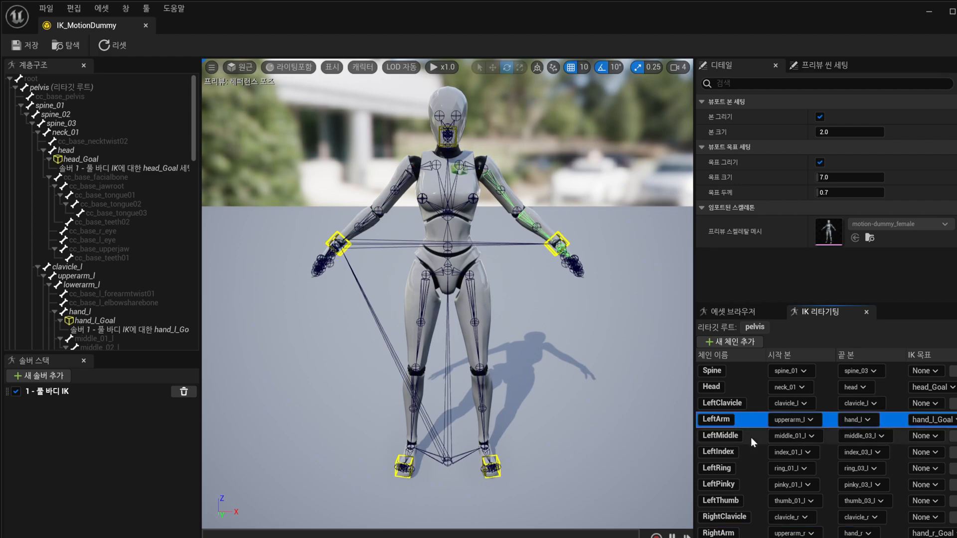
left_click(751, 436)
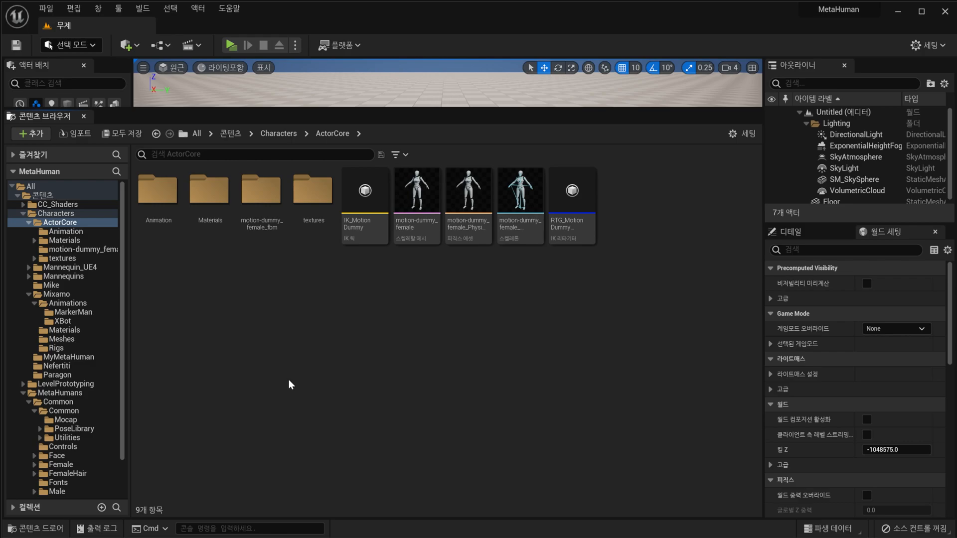
Open the RTG_metahuman IK retargeter from the MetaHumans/Common/Common folder.
left_click(73, 413)
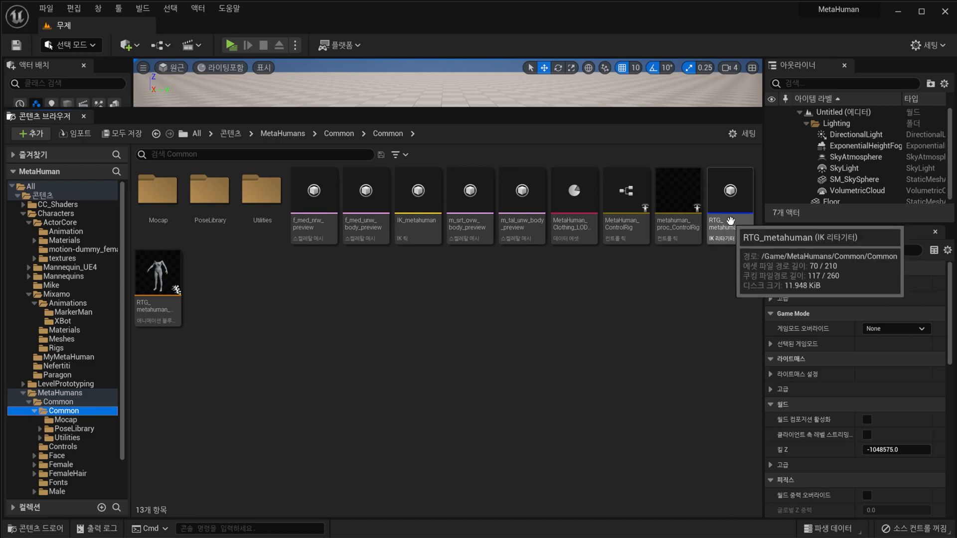
double_click(720, 233)
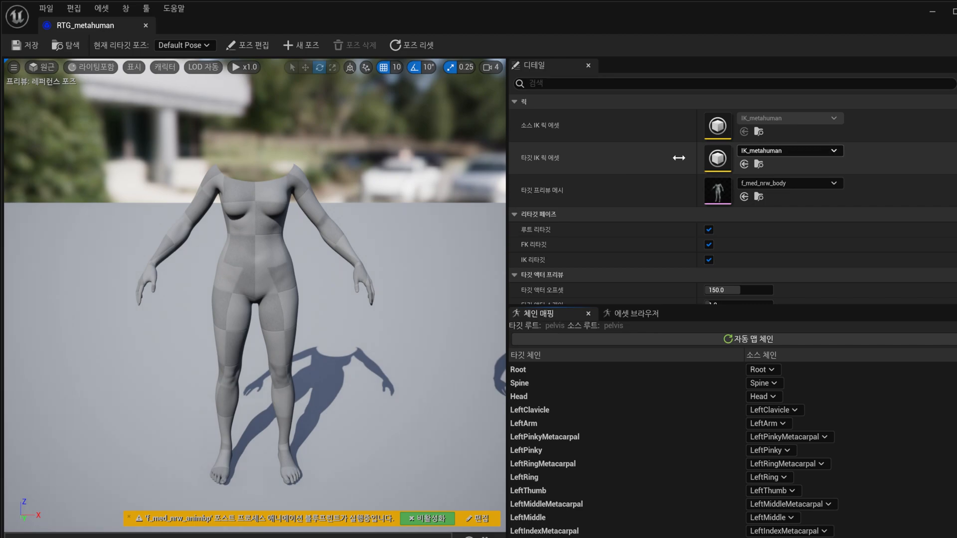
Examine the chain mapping and the source and target preview bodies of the RTG_metahuman retargeter.
scroll(599, 437, "down", 10)
scroll(598, 438, "up", 10)
scroll(238, 371, "up", 5)
scroll(305, 338, "down", 12)
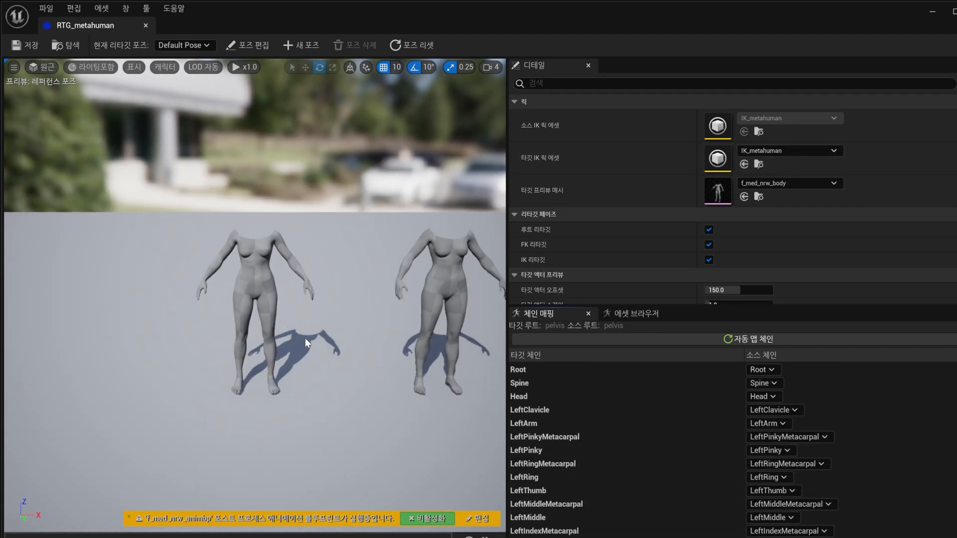
scroll(305, 338, "up", 1)
scroll(305, 338, "up", 3)
scroll(305, 338, "down", 2)
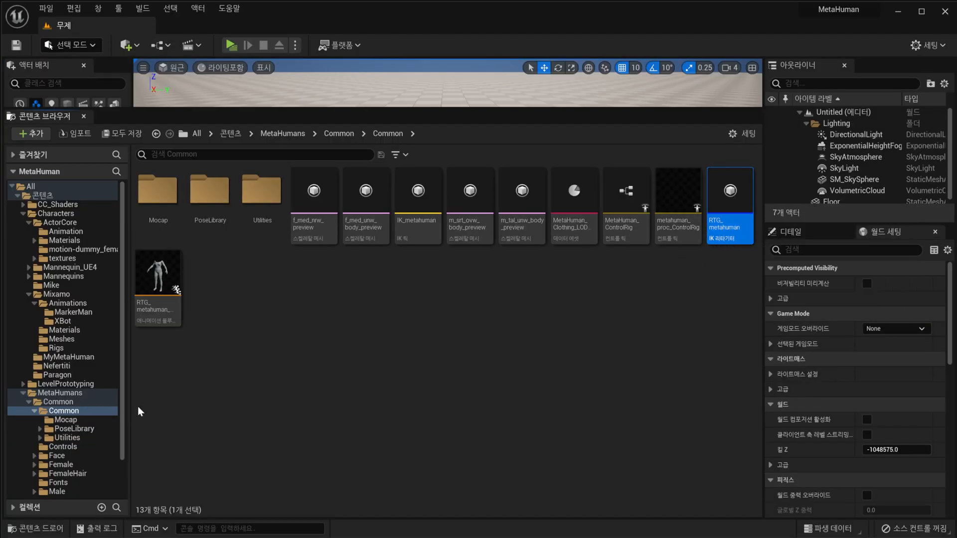
Preview the SoulFloorCombo animation from Mixamo's MarkerMan folder, close it, and open the Mixamo Rigs folder.
left_click(57, 294)
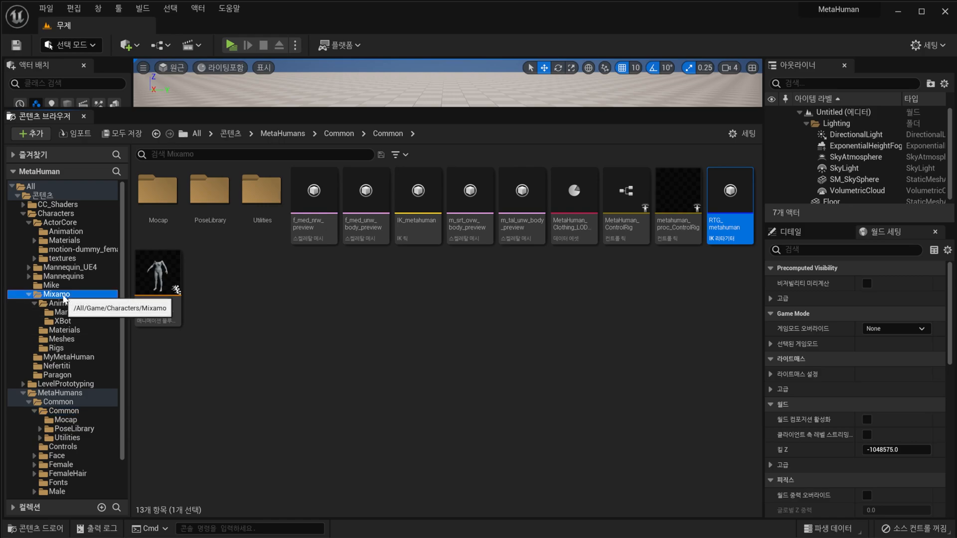
left_click(72, 312)
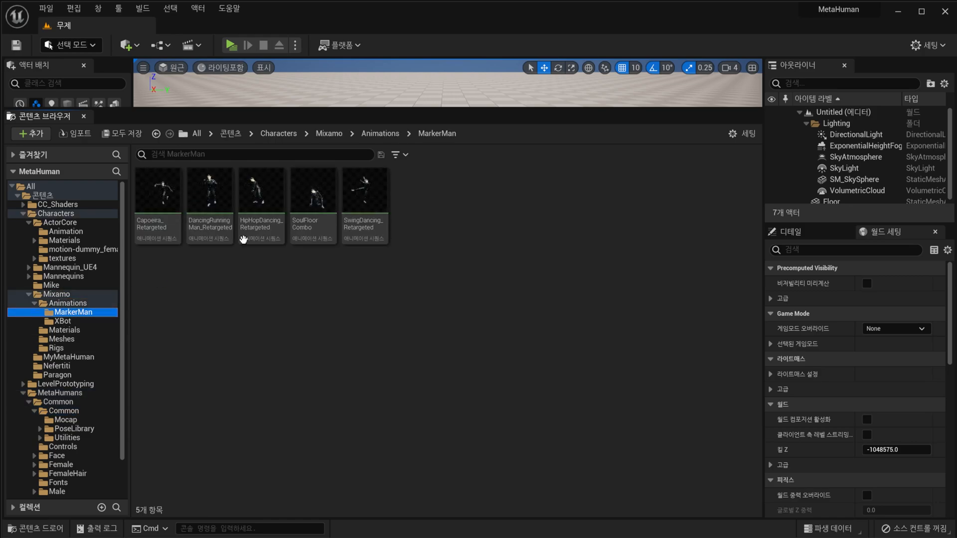
double_click(309, 199)
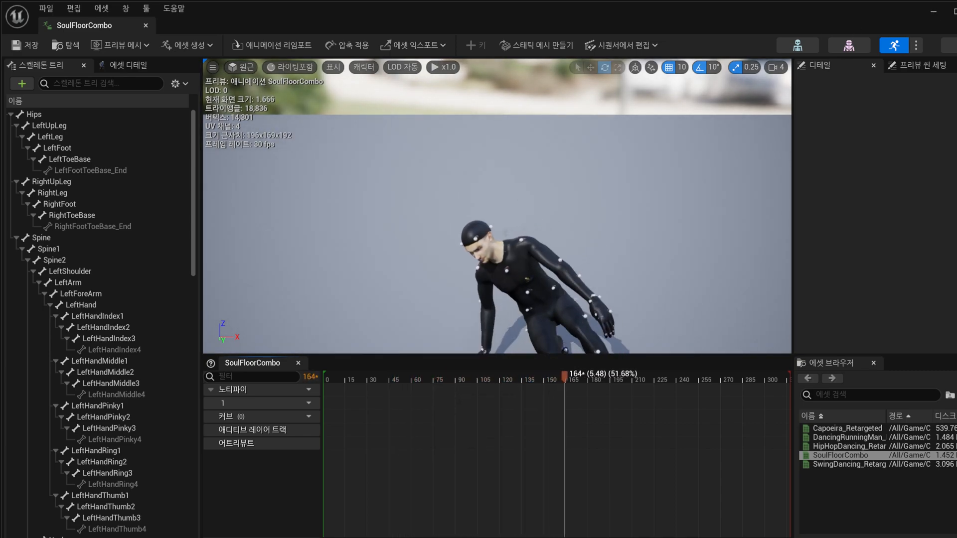
left_click(936, 12)
left_click(67, 348)
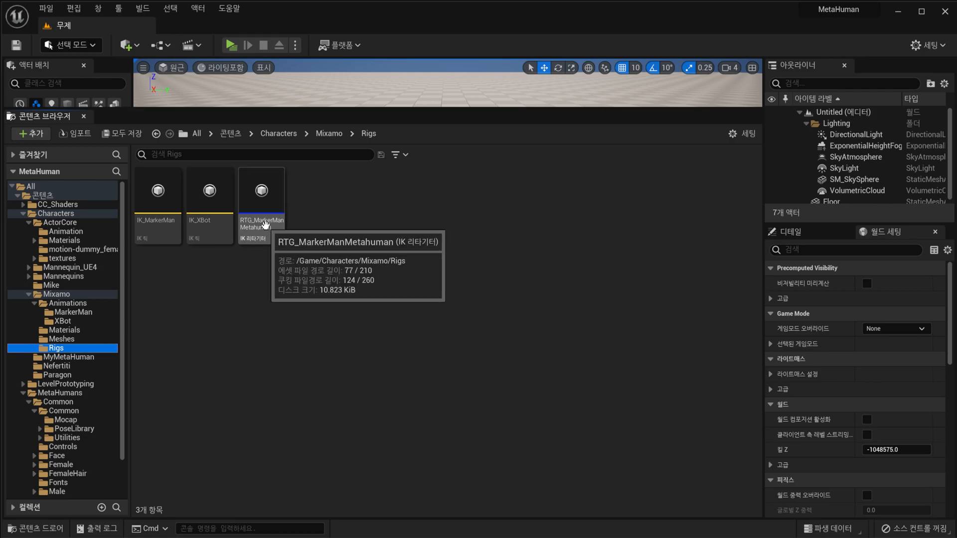
left_click(32, 135)
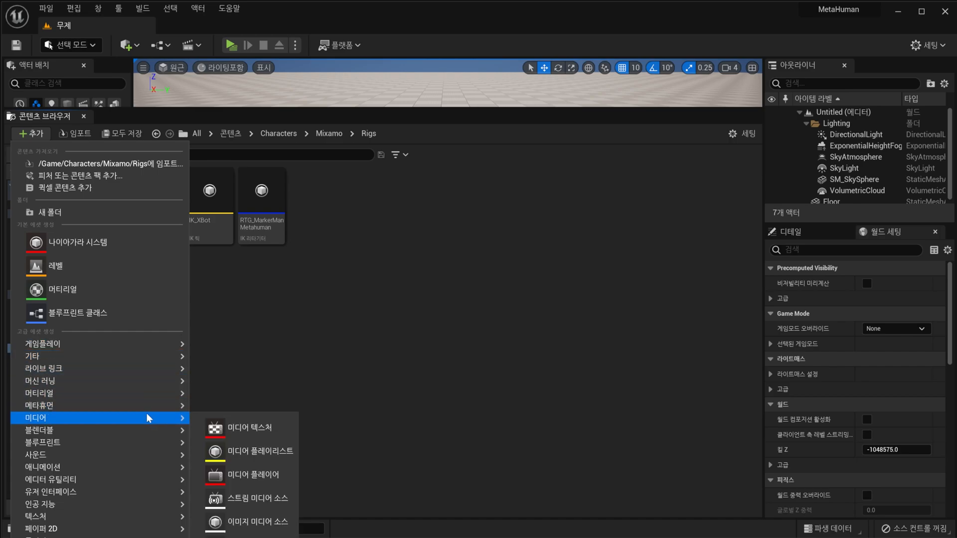
mouse_move(159, 469)
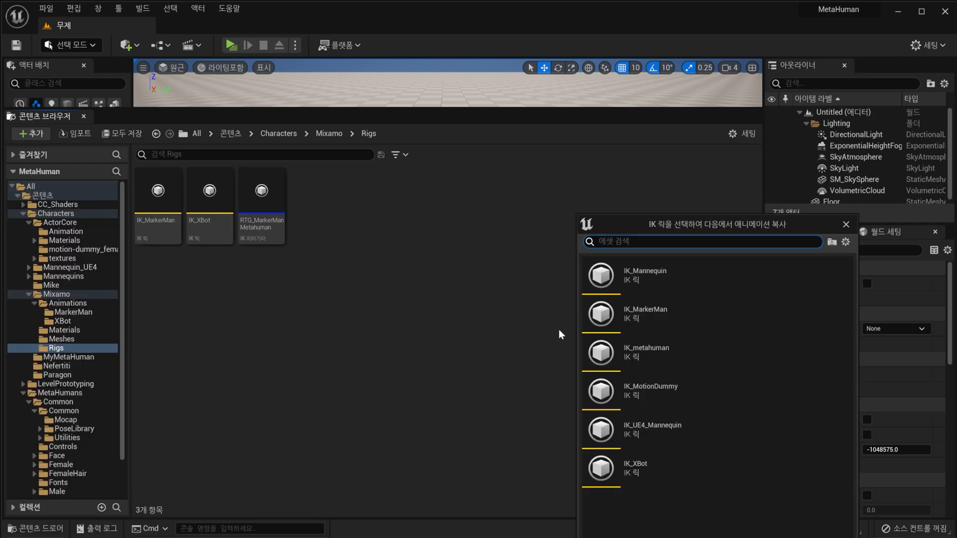
left_click_drag(580, 200, 455, 129)
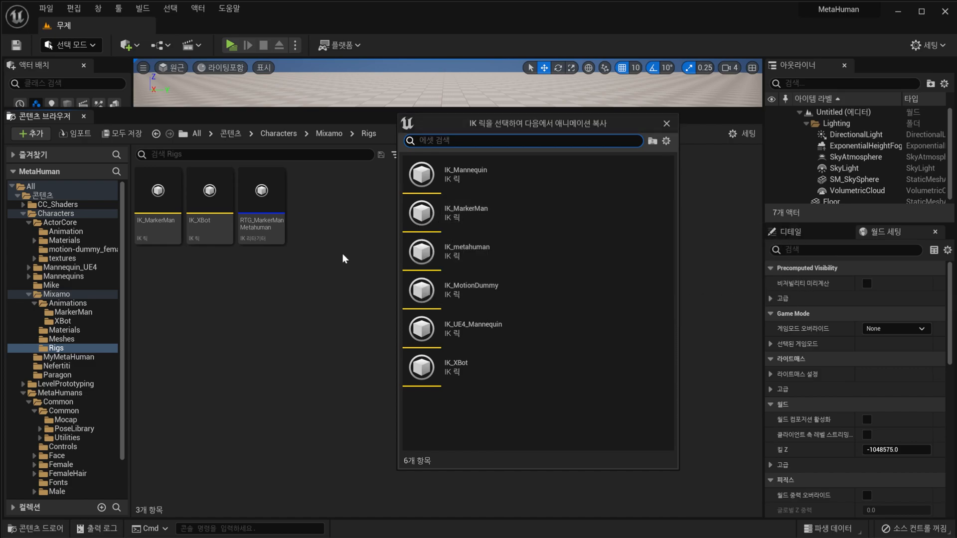
left_click(667, 124)
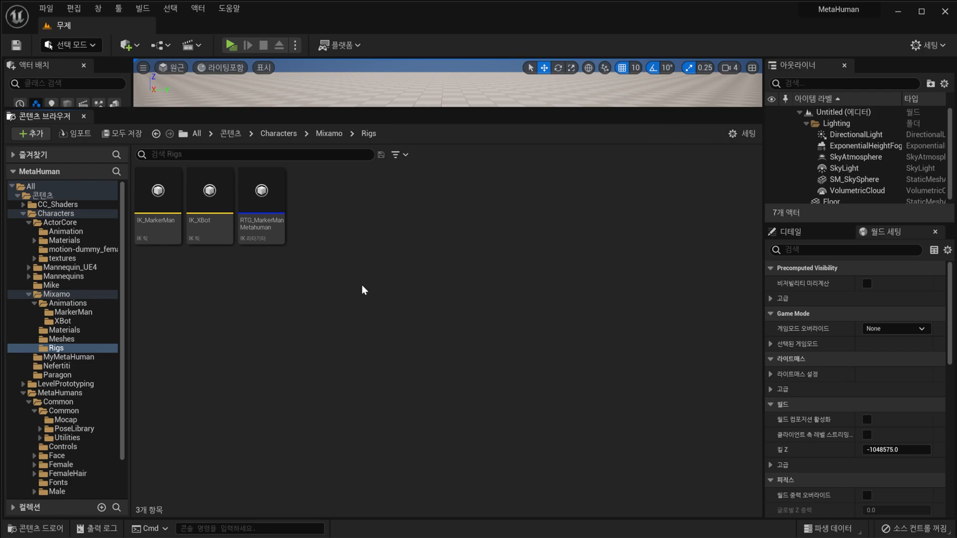
Open the RTG_MarkerManMetahuman retargeter and frame both the MarkerMan source and the MetaHuman target in the preview.
double_click(259, 220)
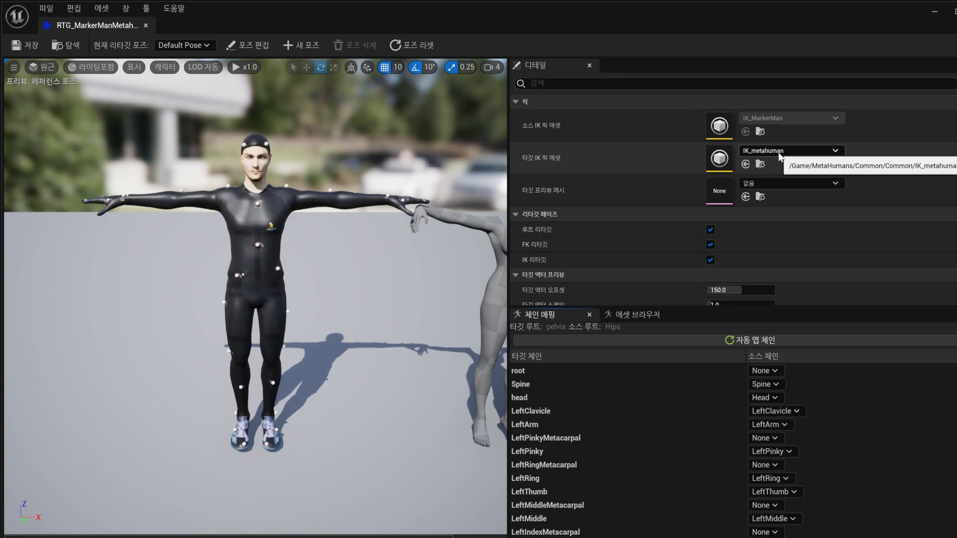
scroll(849, 421, "down", 10)
scroll(849, 421, "up", 10)
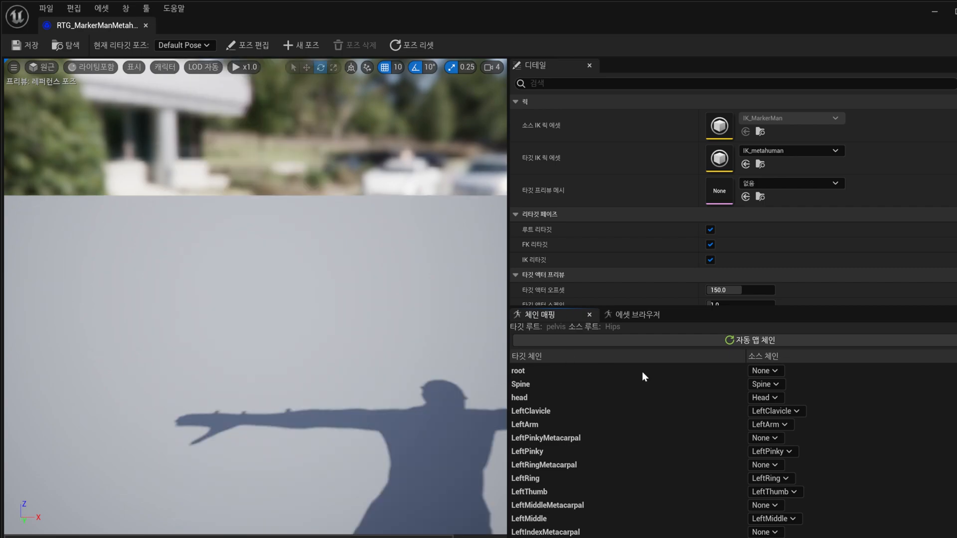
key("d")
right_click_drag(410, 422, 403, 418)
key("s")
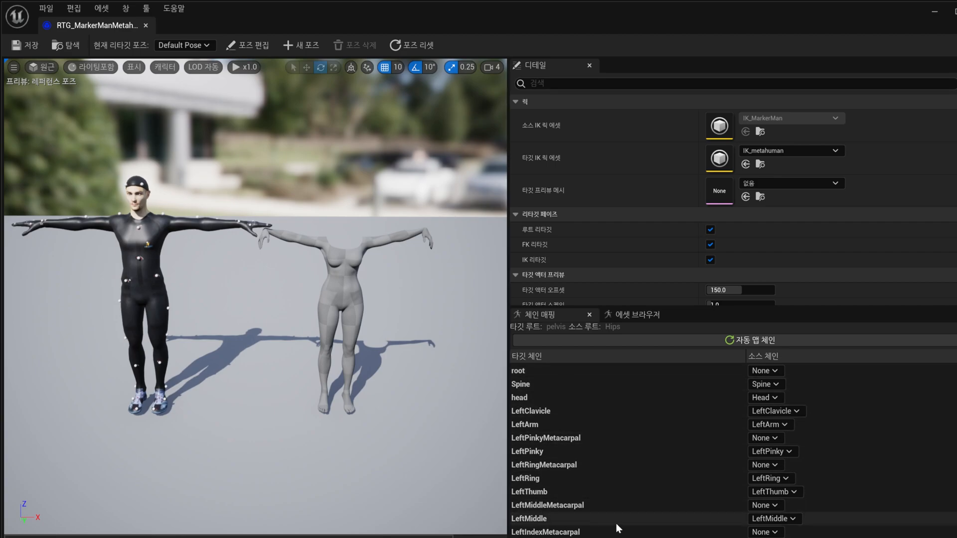
Review which MetaHuman target chains are mapped to MarkerMan source chains, and check the retargeter's phase and target actor preview settings.
scroll(594, 460, "down", 3)
scroll(594, 459, "down", 8)
scroll(594, 460, "up", 12)
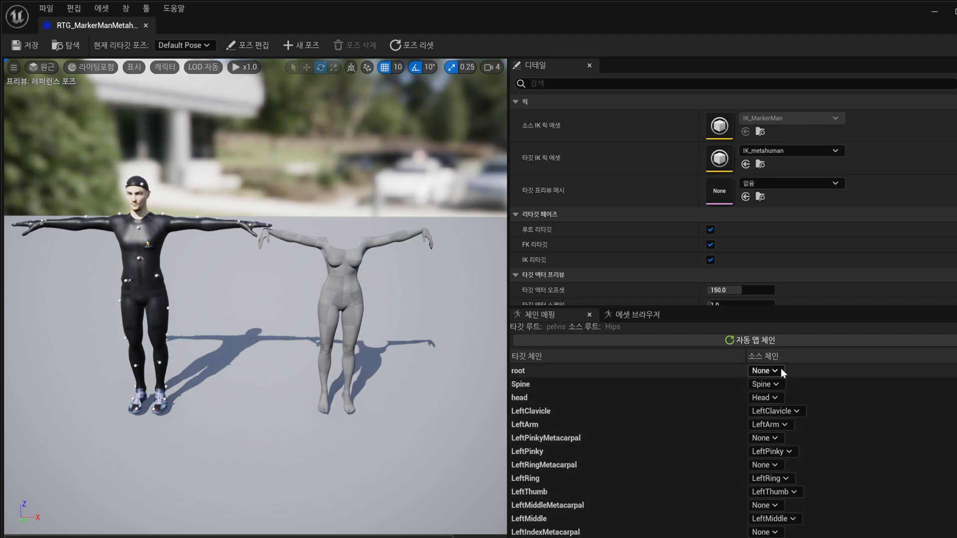
scroll(785, 506, "down", 2)
scroll(787, 510, "down", 10)
scroll(427, 304, "down", 6)
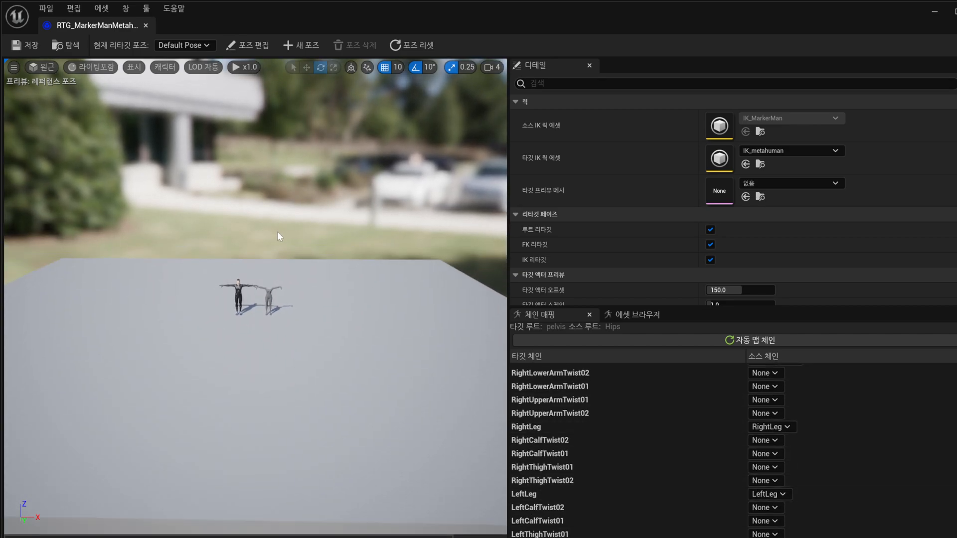
scroll(274, 237, "up", 8)
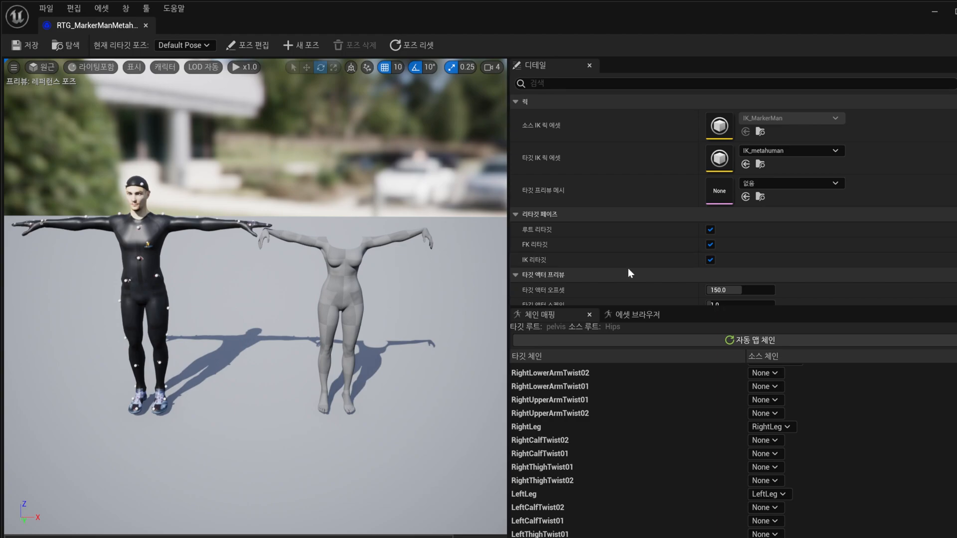
scroll(843, 284, "down", 2)
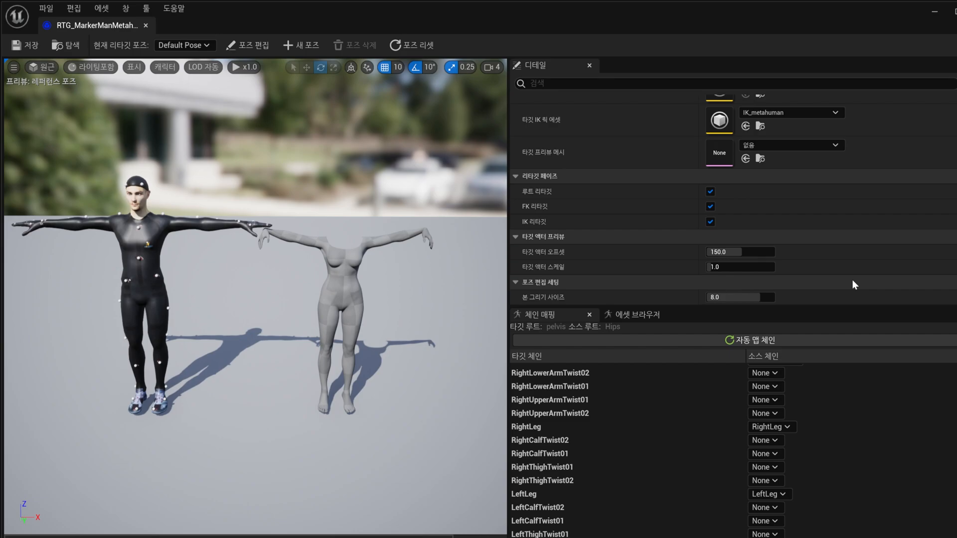
Play SoulFloorCombo on the MarkerMan source and MetaHuman target to compare their motion.
left_click(637, 315)
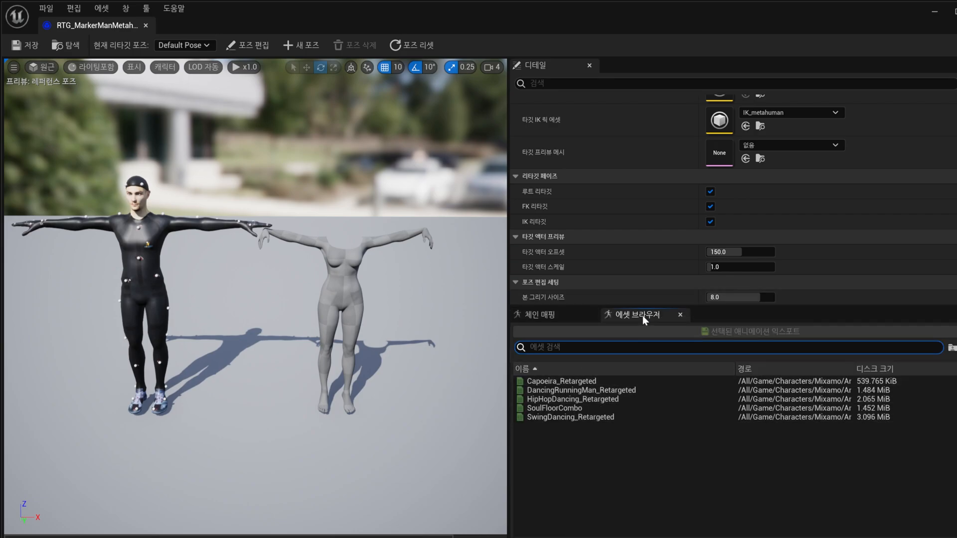
left_click(570, 410)
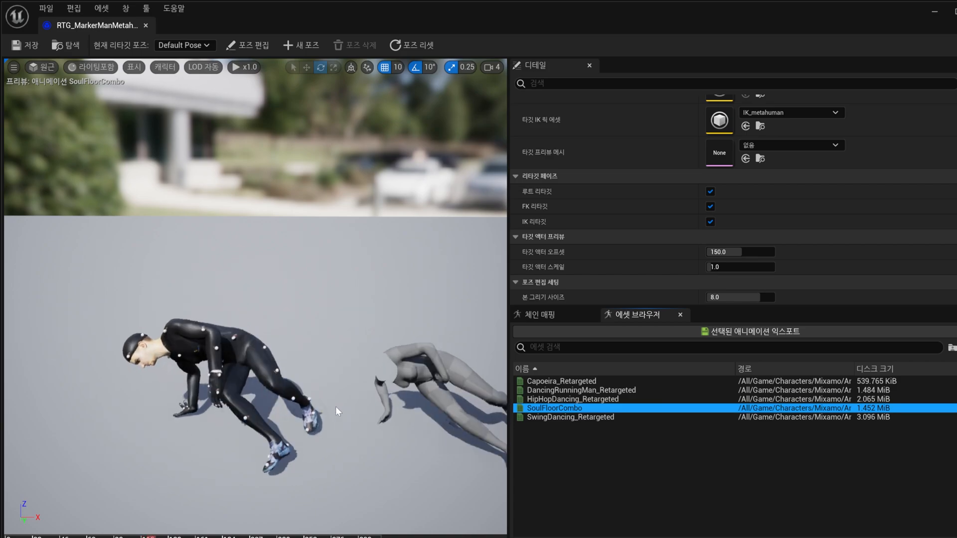
right_click_drag(335, 408, 332, 423)
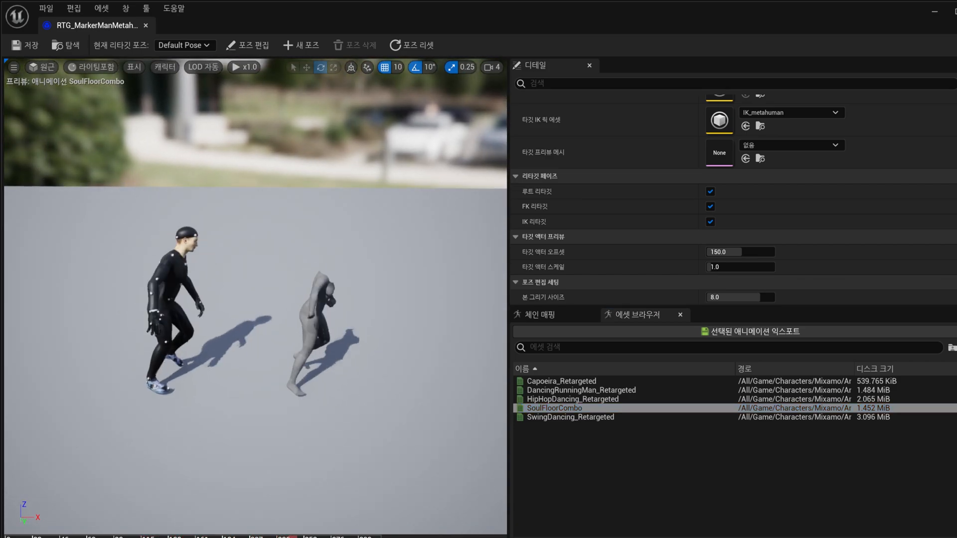
right_click_drag(374, 411, 391, 411)
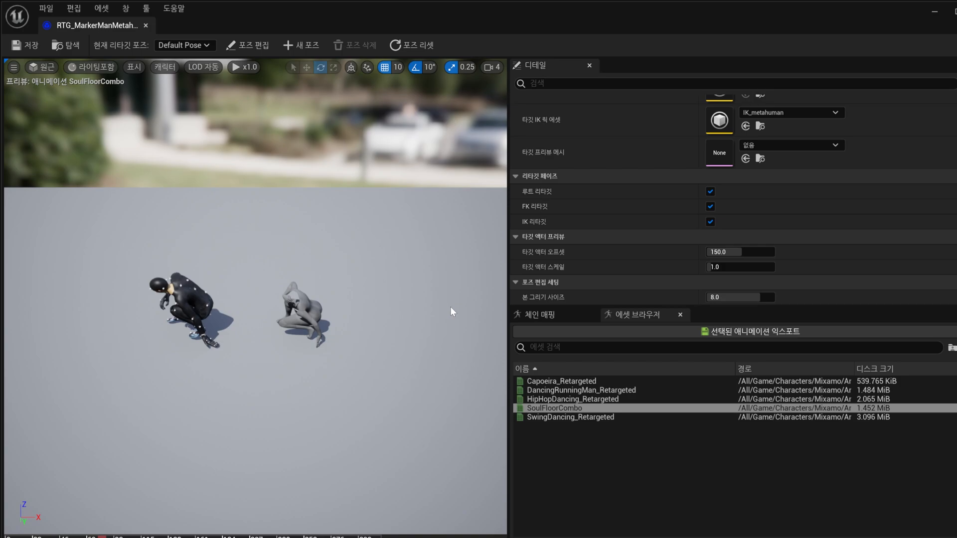
Select the RightLeg, LeftLeg, RightArm and LeftArm target chains together in the chain mapping.
left_click(540, 315)
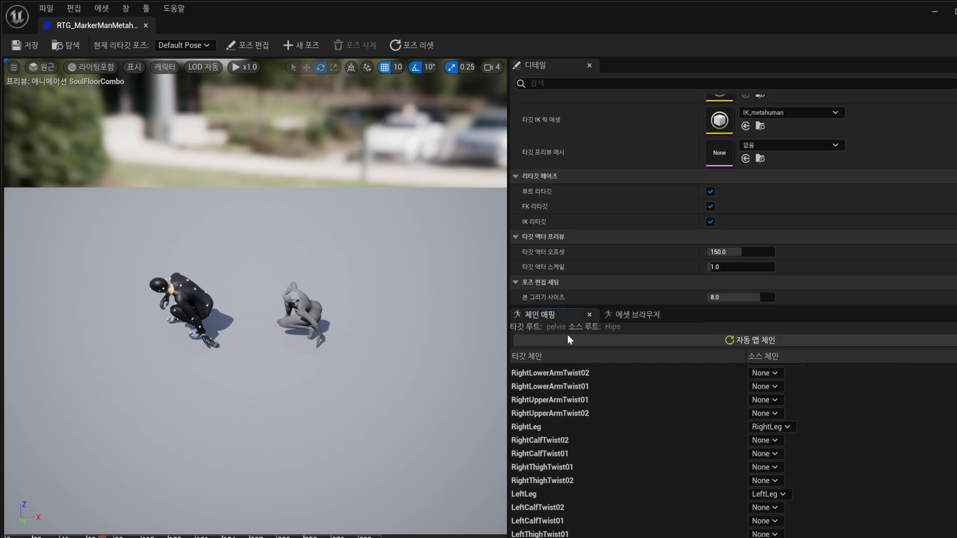
left_click(549, 425)
left_click(599, 493, "ctrl")
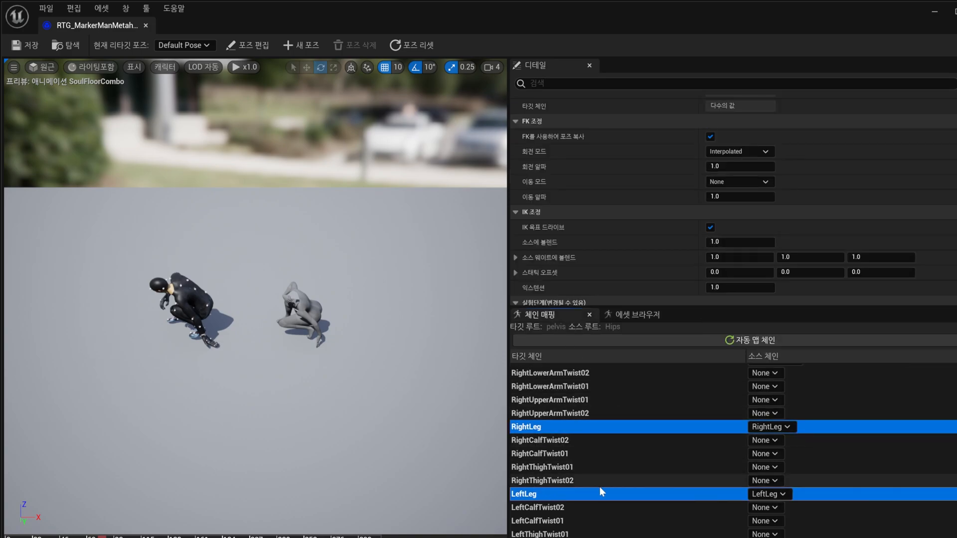
scroll(600, 490, "up", 5)
scroll(600, 487, "up", 4)
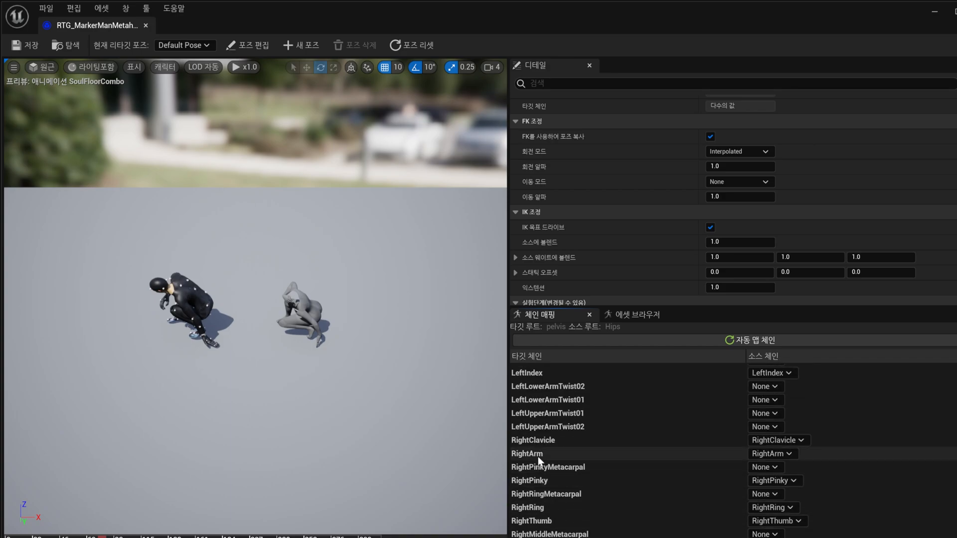
left_click(540, 455)
scroll(559, 476, "down", 1)
scroll(558, 473, "up", 5)
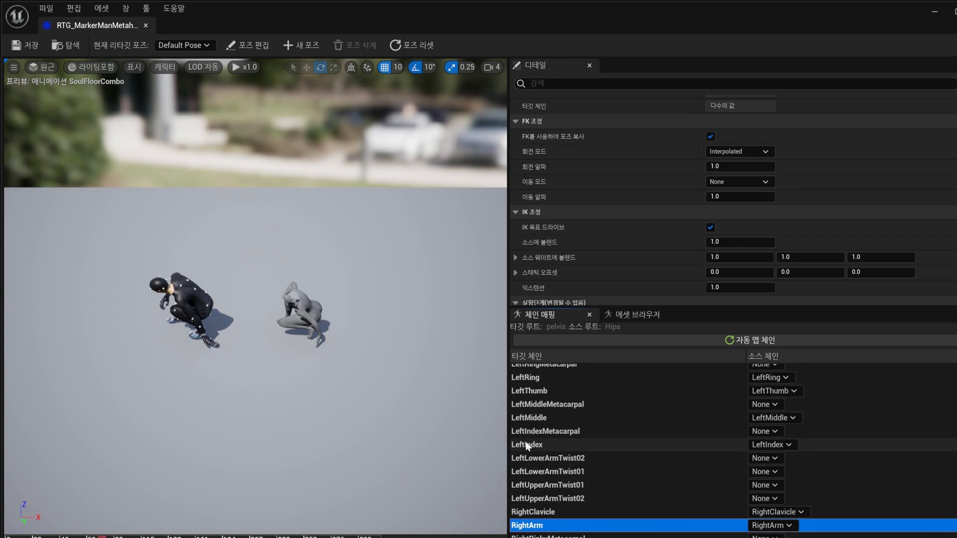
scroll(543, 441, "up", 2)
left_click(531, 396)
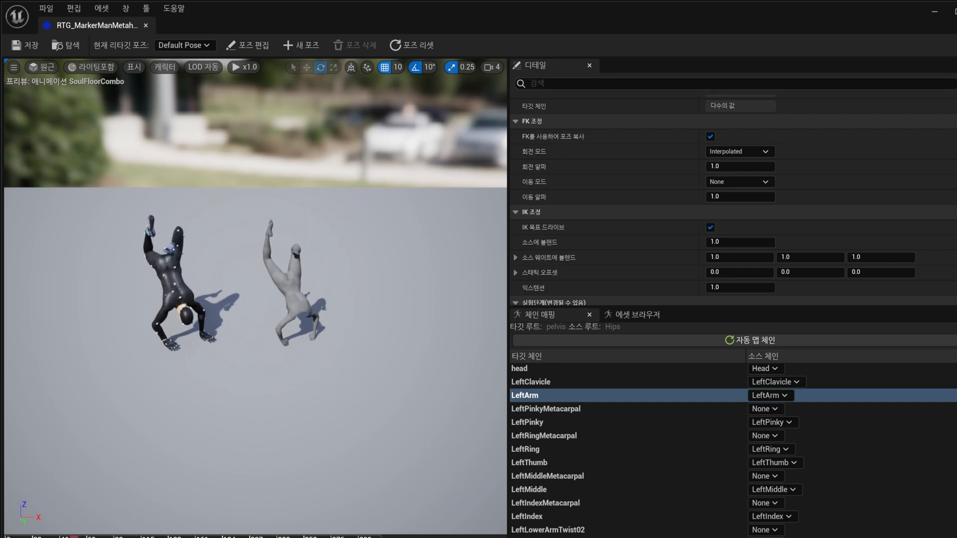
Try an IK Blend to Source of 0 on the selected arm and leg chains, restore 1.0, and save and close the retargeter.
left_click(728, 242)
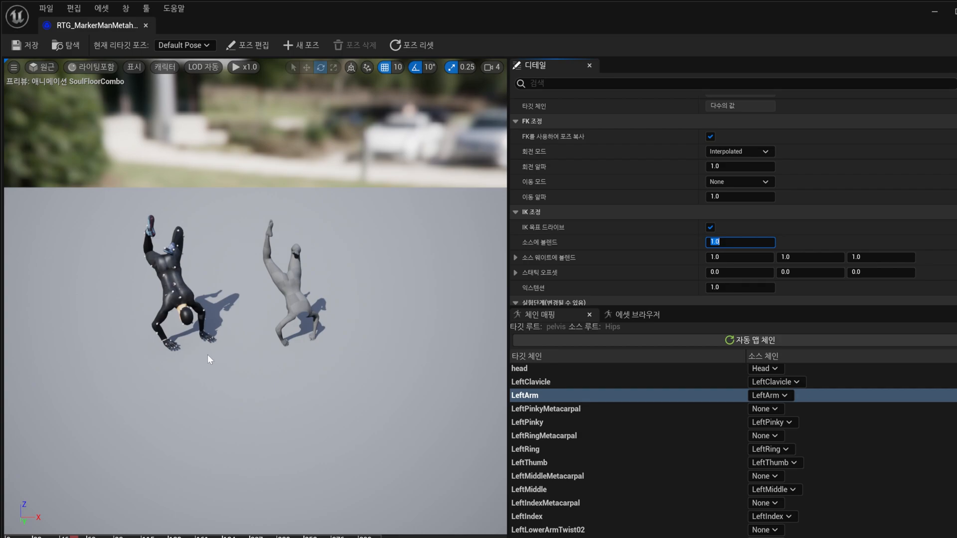
type("0")
key("Return")
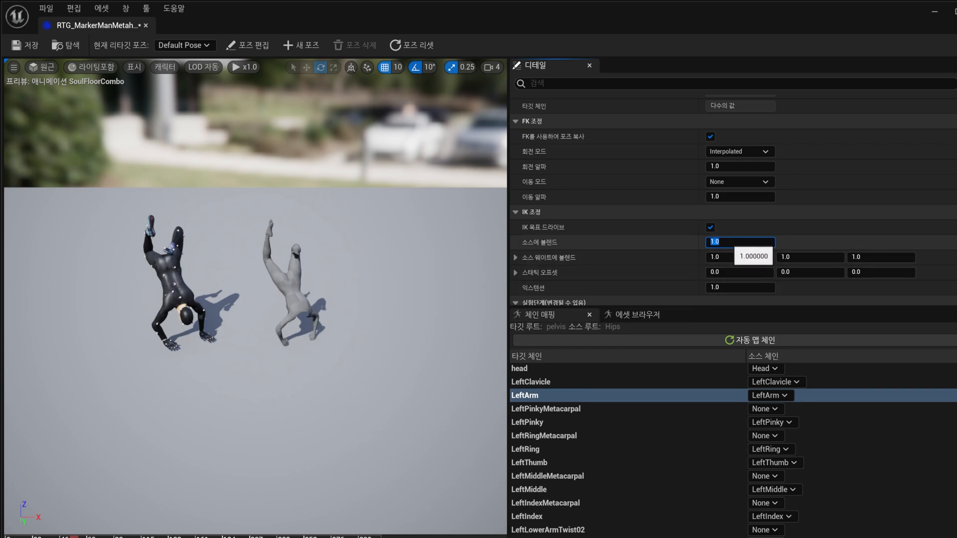
key("Return")
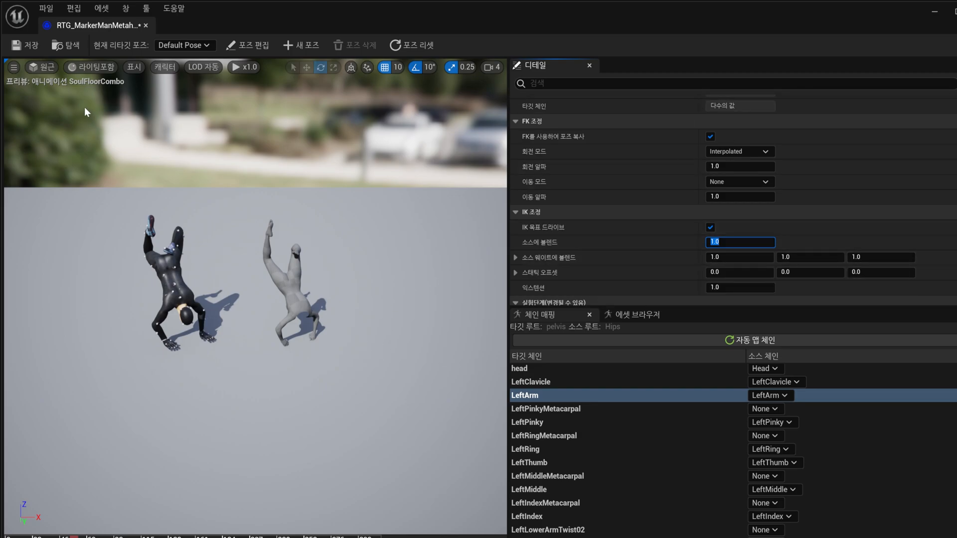
left_click(29, 46)
left_click(935, 11)
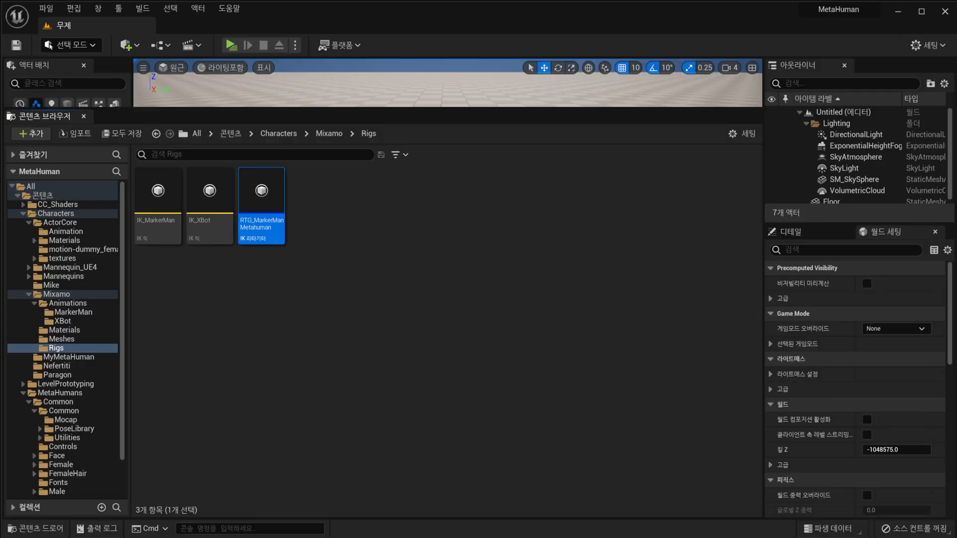
Preview the aerobic-dance_315220 animation from the ActorCore Animation folder and return to the ActorCore folder.
left_click(439, 302)
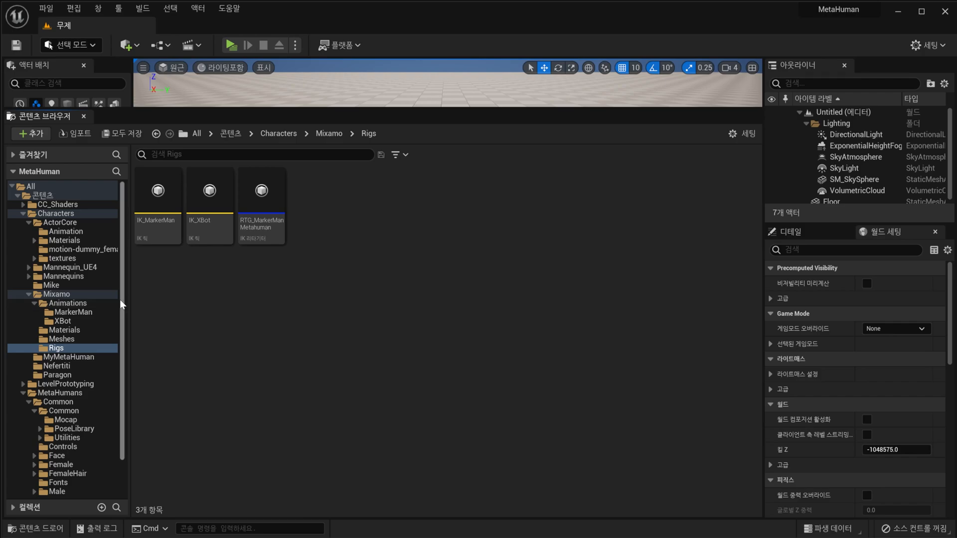
left_click(65, 222)
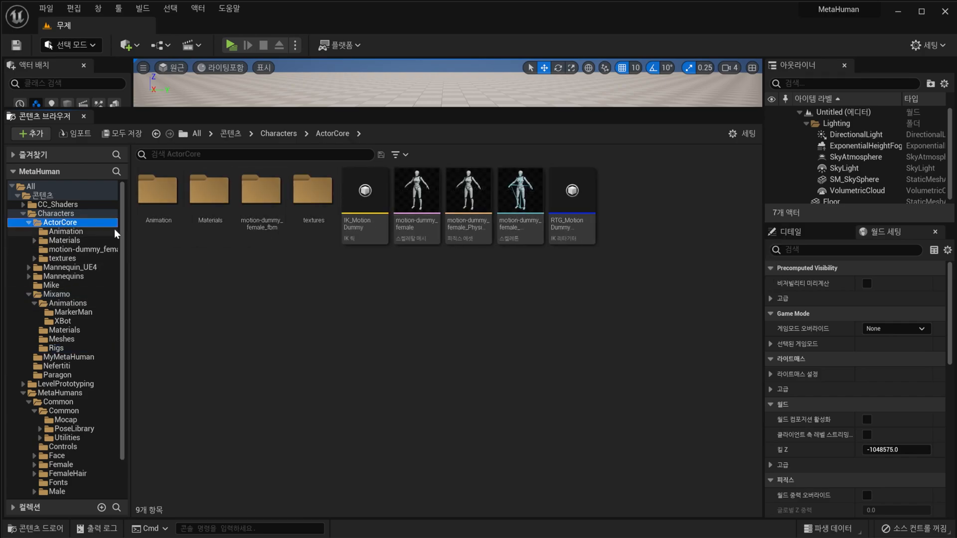
double_click(157, 194)
double_click(166, 201)
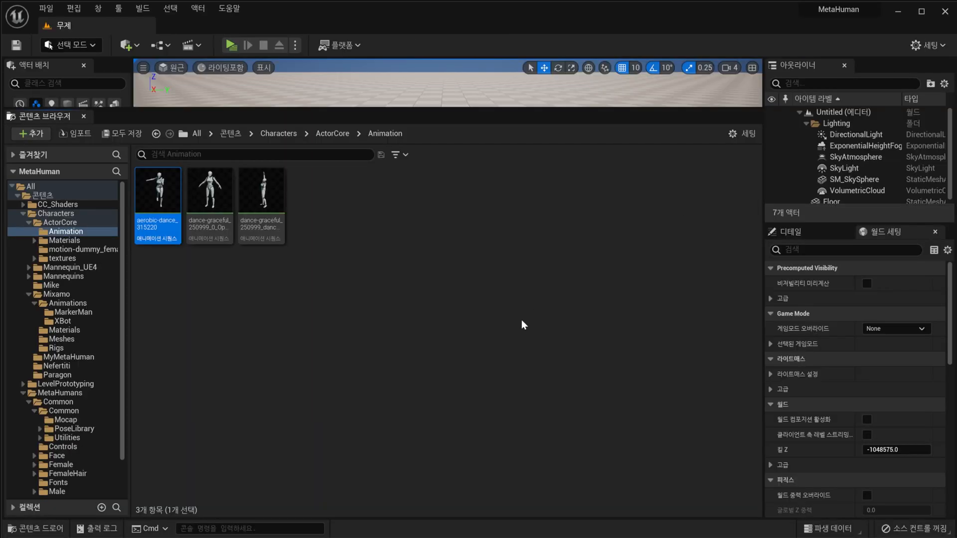
left_click(519, 324)
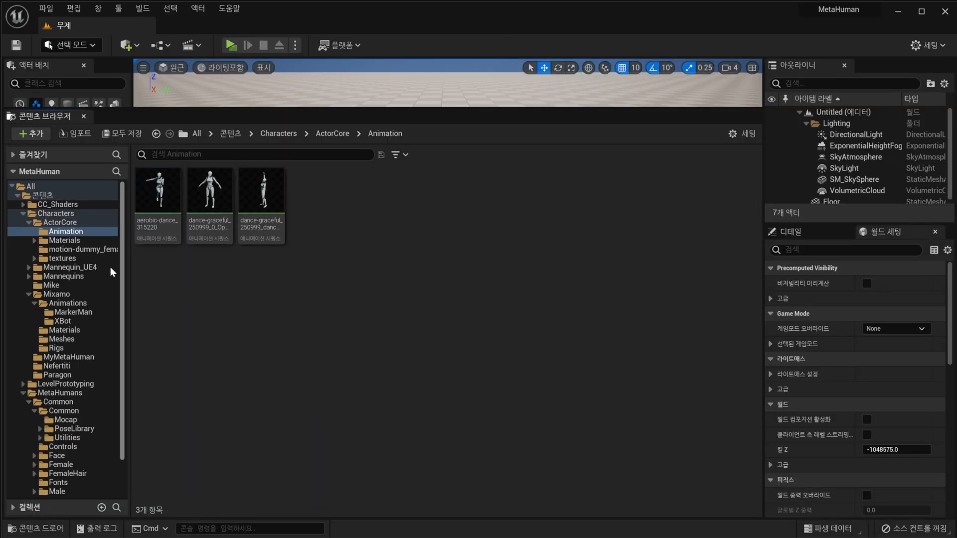
left_click(62, 223)
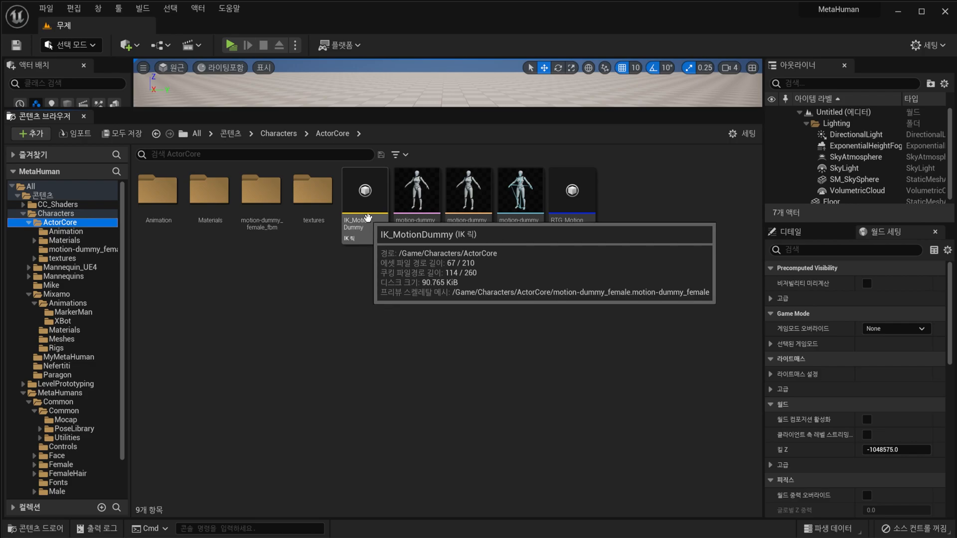
Open the RTG_MotionDummyMetahuman IK Retargeter in the ActorCore folder and review its chain mapping.
double_click(581, 213)
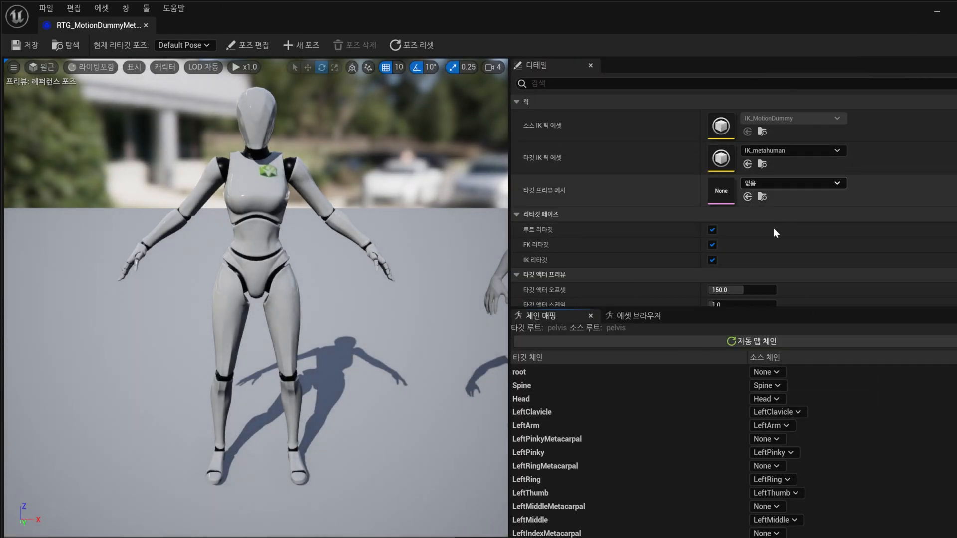
scroll(872, 434, "down", 10)
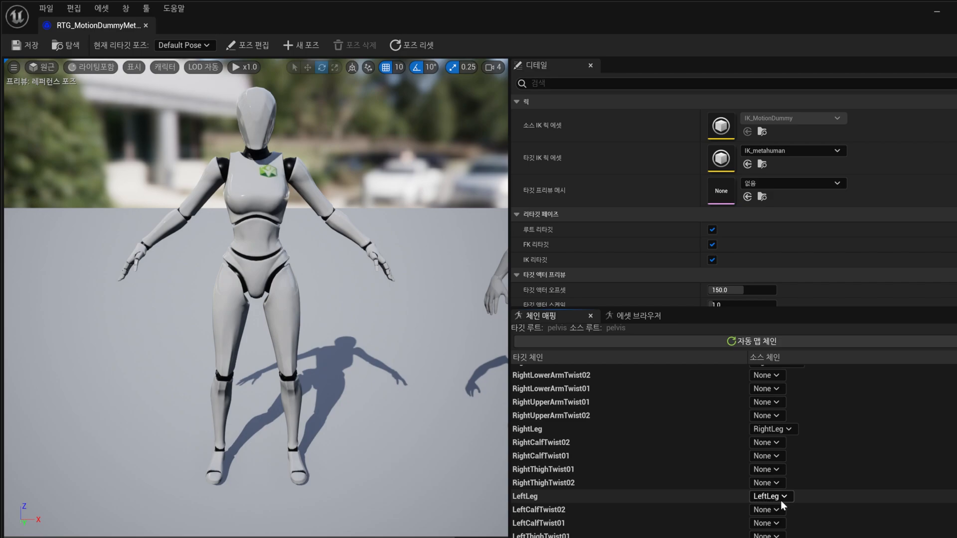
scroll(762, 476, "up", 10)
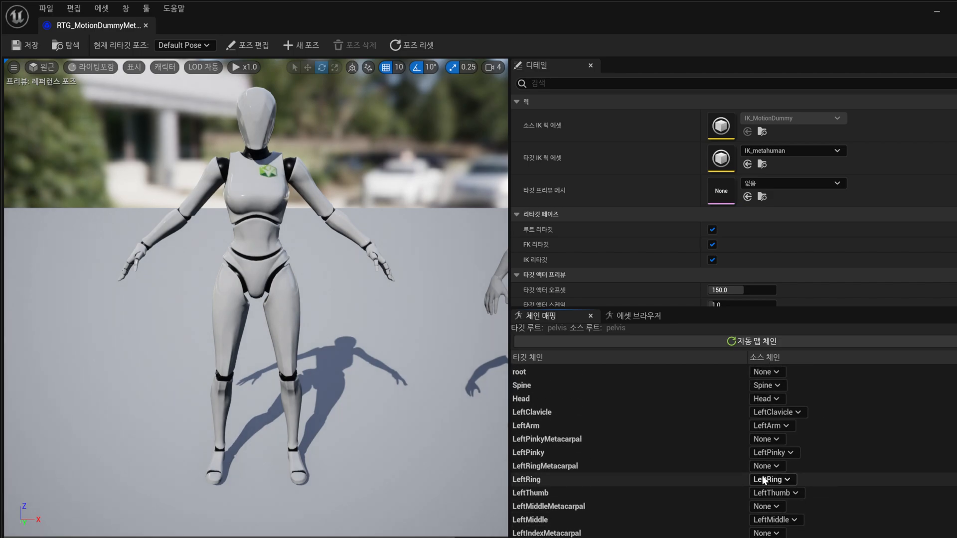
Set the IK Blend to Source to 1.0 for the LeftArm, RightArm, RightLeg and LeftLeg target chains together.
left_click(550, 425)
scroll(558, 481, "down", 1)
scroll(561, 487, "up", 1)
scroll(560, 487, "down", 4)
scroll(561, 488, "up", 1)
scroll(561, 489, "down", 4)
left_click(546, 520, "ctrl")
scroll(598, 500, "down", 8)
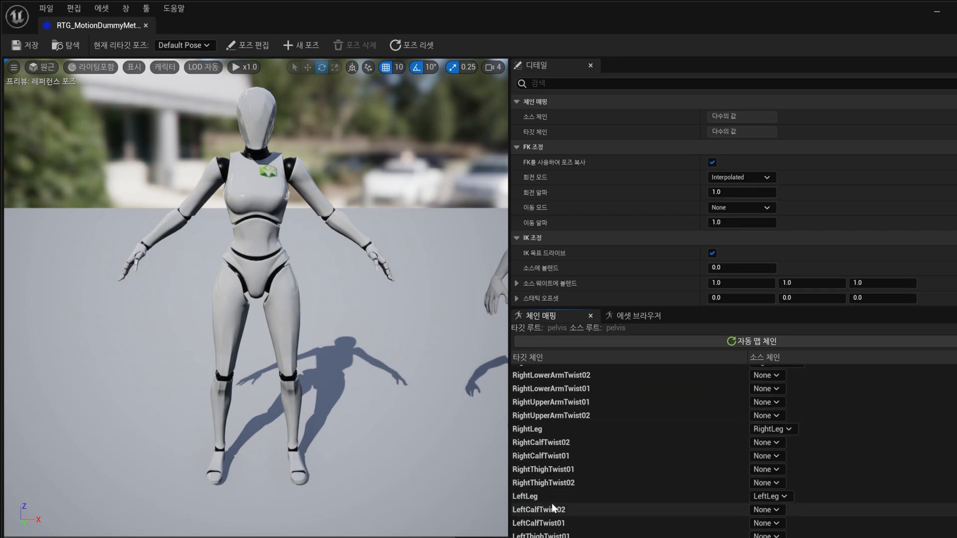
left_click(523, 428, "ctrl")
left_click(535, 496, "ctrl")
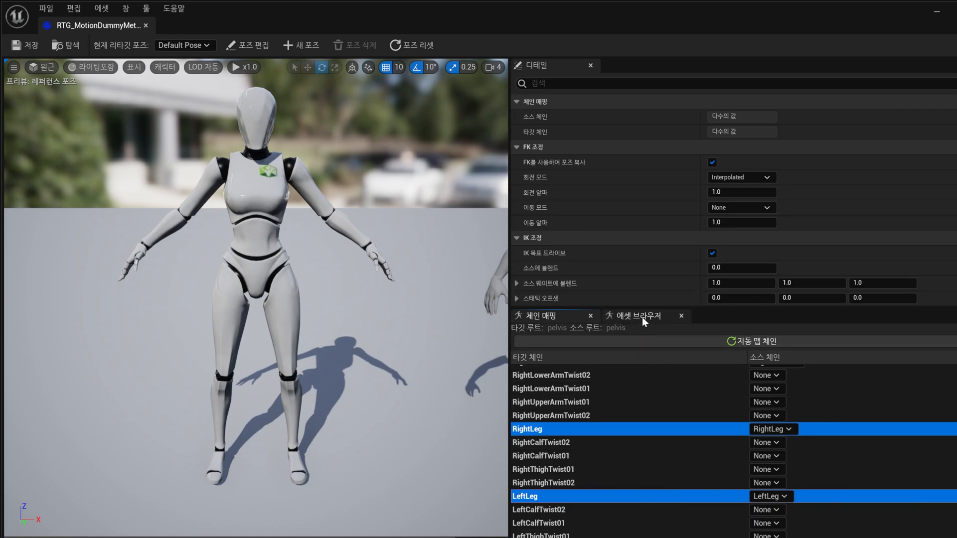
left_click(727, 265)
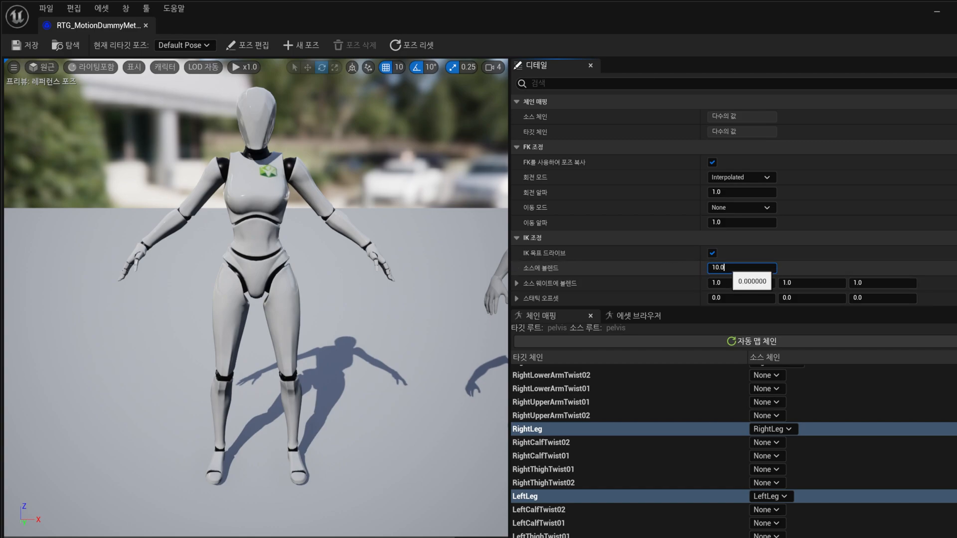
key("Return")
Preview aerobic-dance_315220 on the source dummy and MetaHuman target side by side, and save the retargeter.
right_click_drag(359, 249, 334, 289)
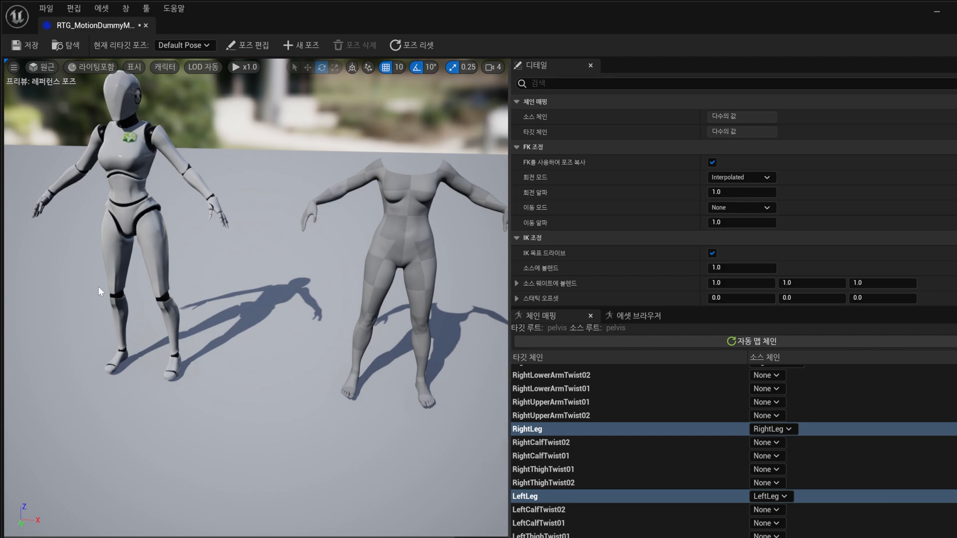
left_click(638, 316)
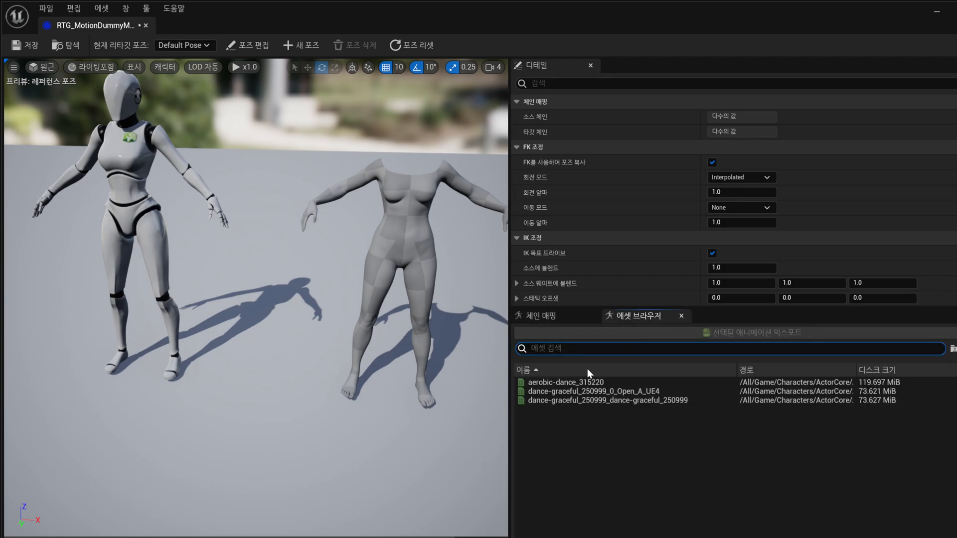
left_click(572, 380)
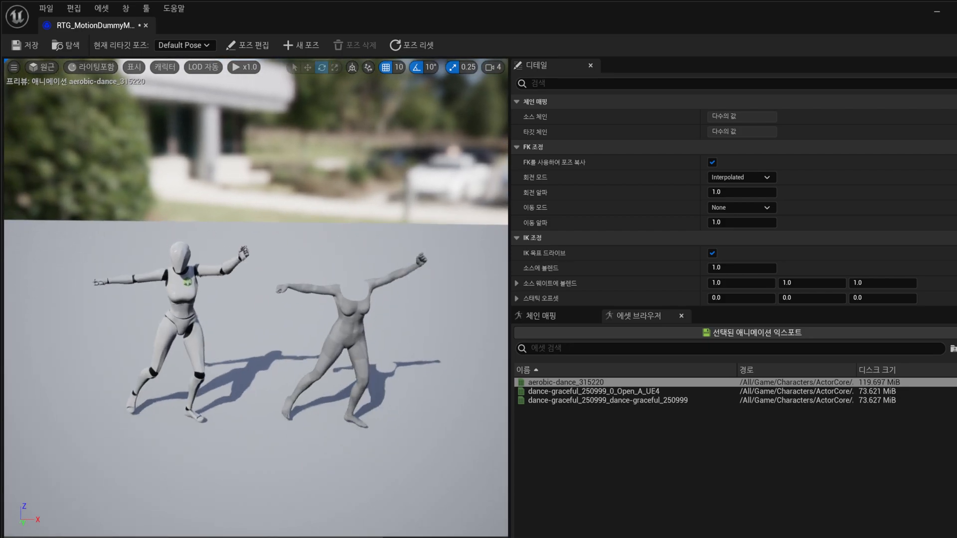
left_click(25, 47)
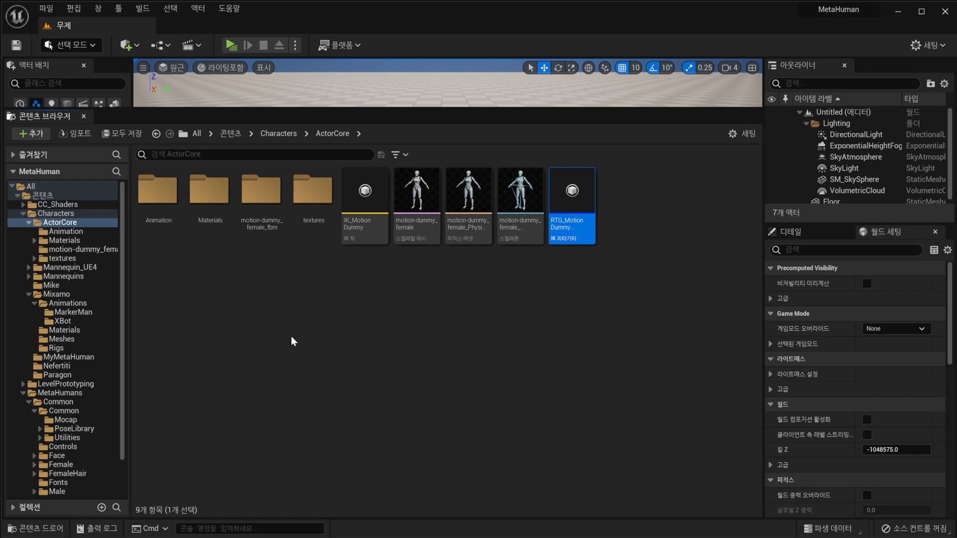
Start Duplicate and Retarget for aerobic-dance_315220 in the ActorCore Animation folder, with RTG_MotionDummyMetahuman as its IK Retargeter.
left_click(379, 288)
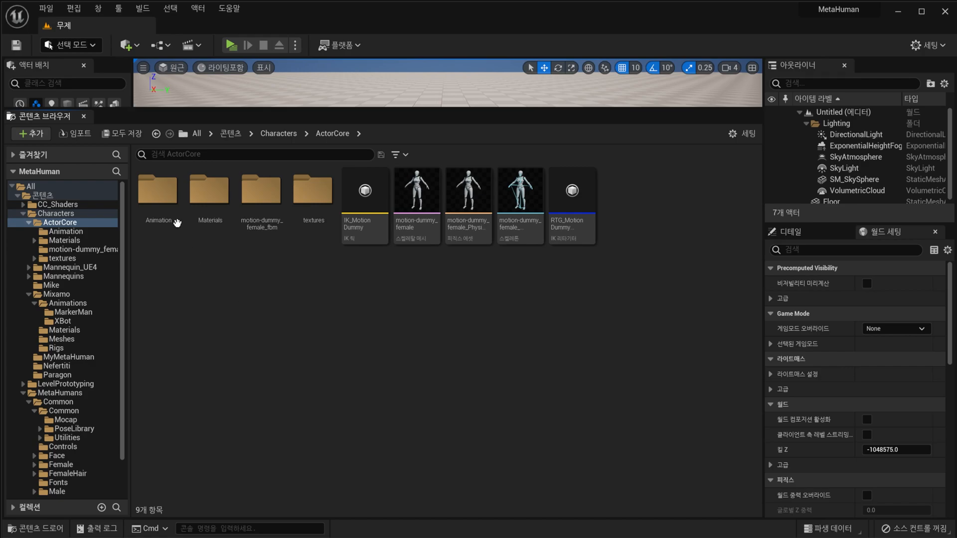
double_click(161, 192)
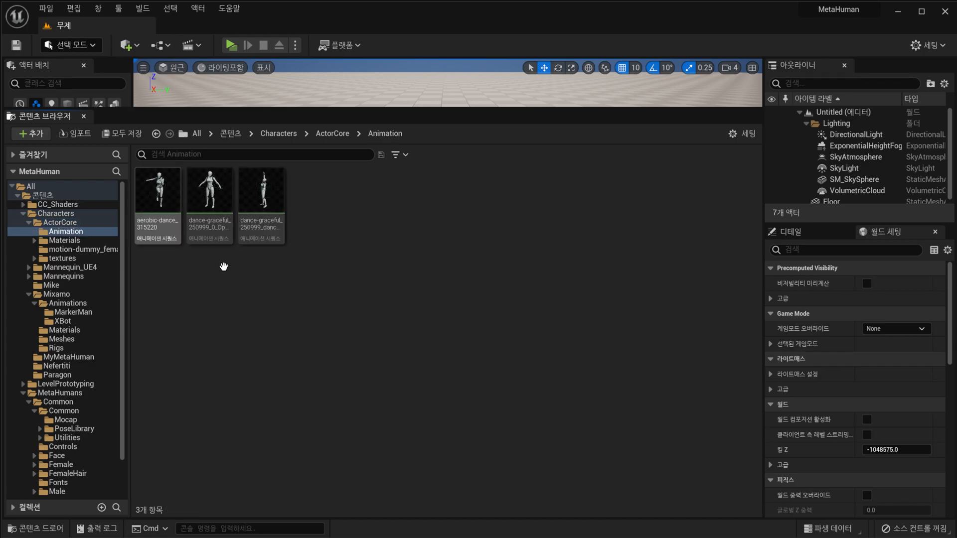
right_click(162, 200)
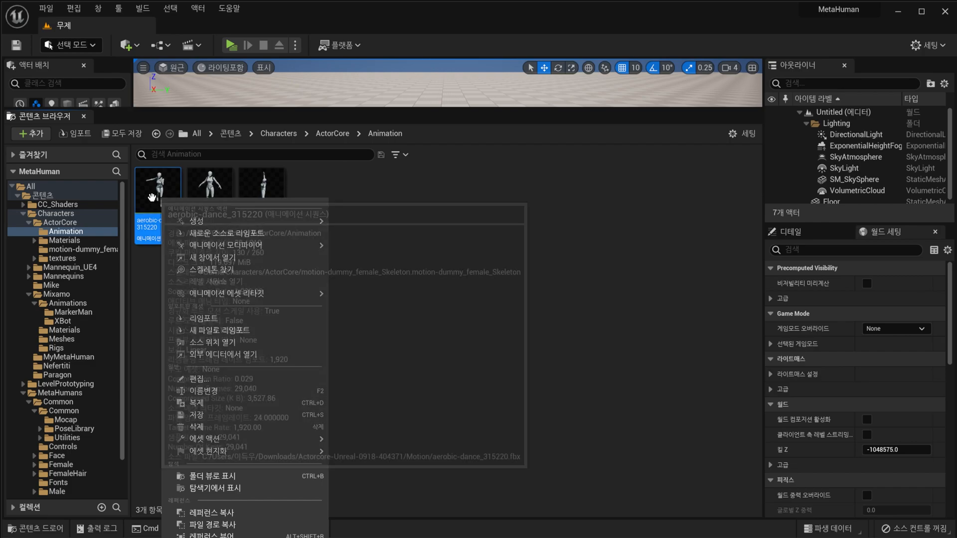
mouse_move(232, 294)
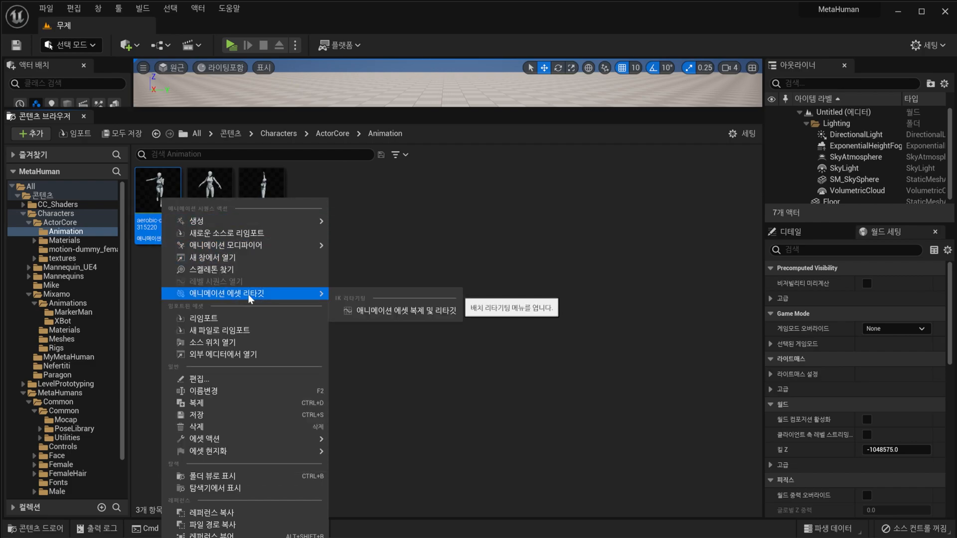
left_click(406, 312)
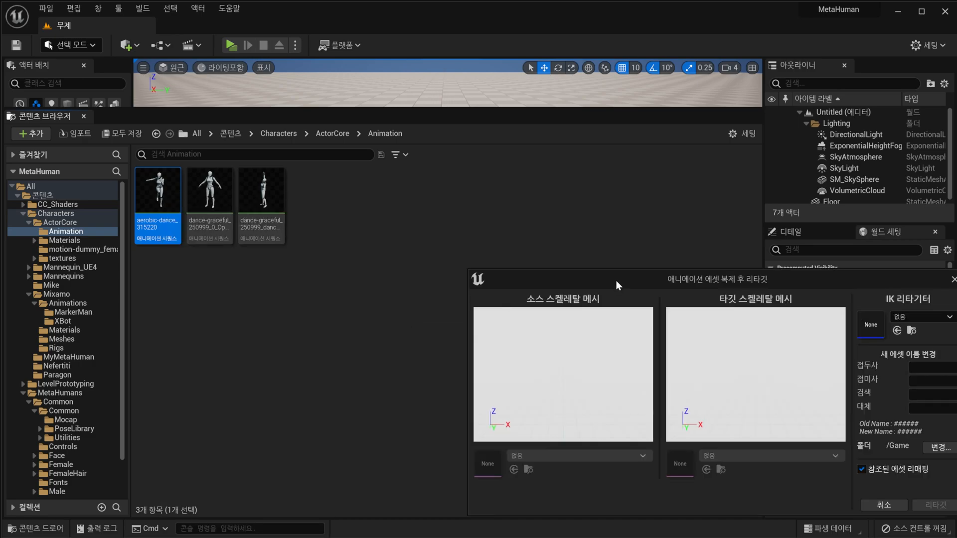
left_click_drag(617, 280, 351, 168)
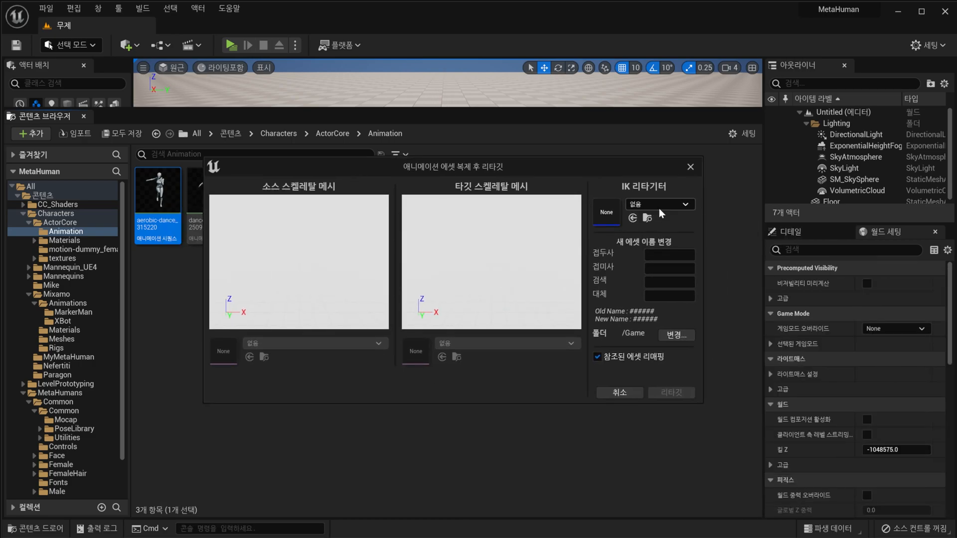
left_click_drag(607, 161, 601, 198)
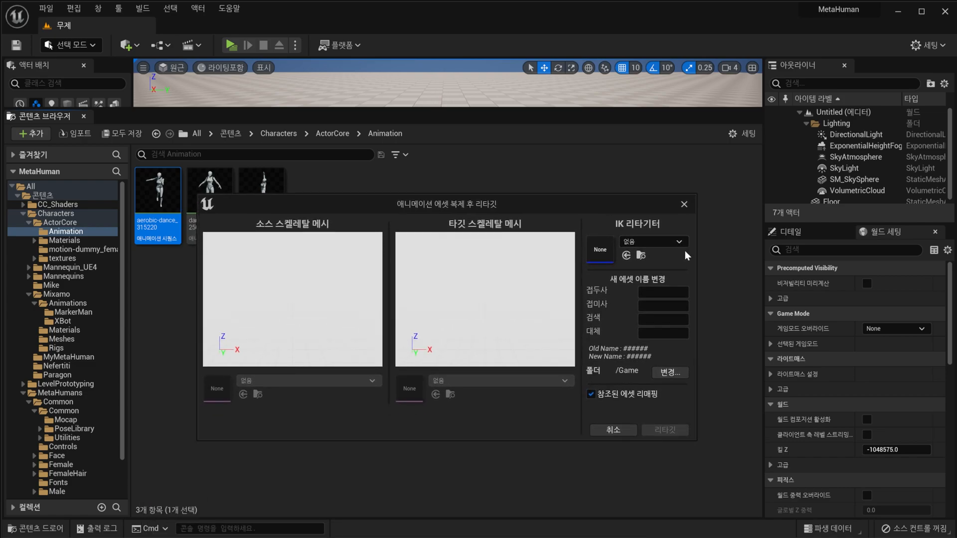
left_click(670, 246)
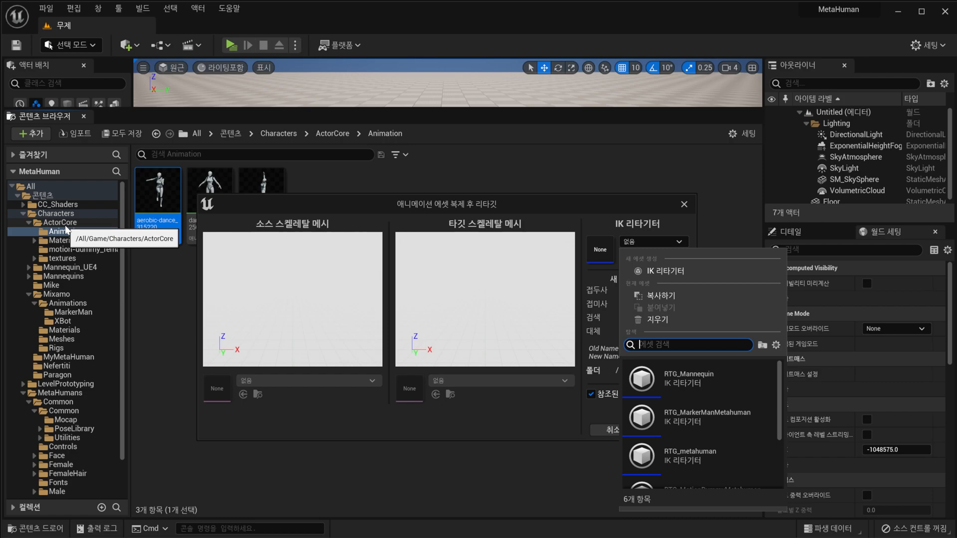
scroll(716, 420, "down", 1)
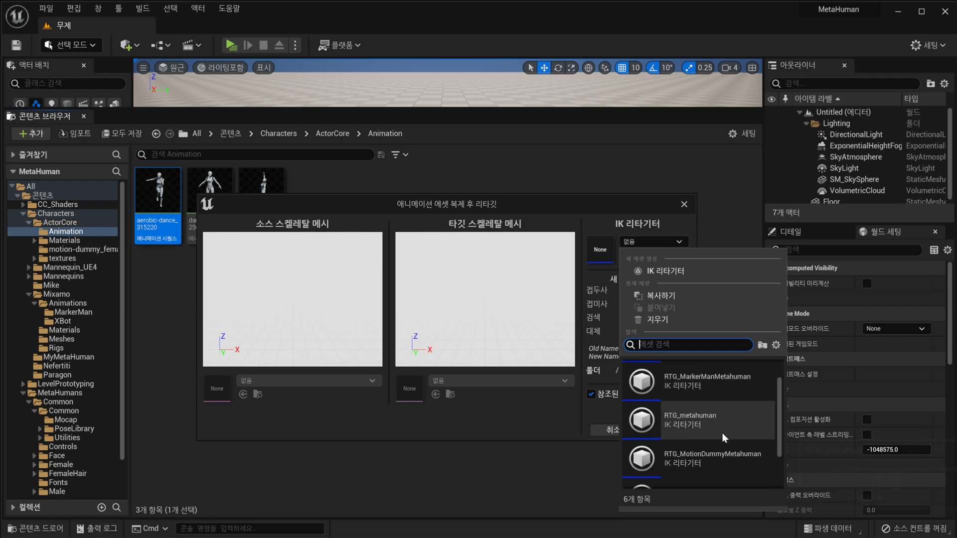
left_click(719, 462)
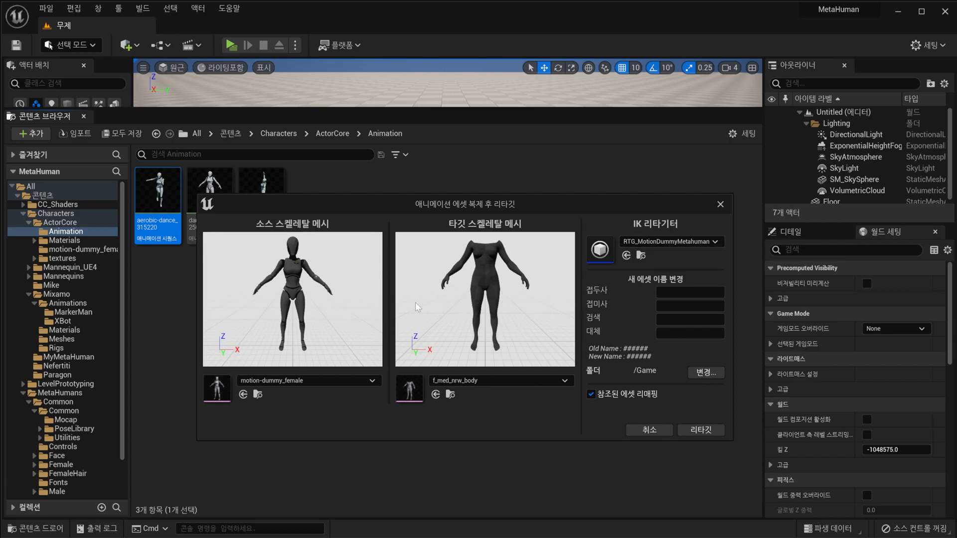
Set the export folder to MetaHumans/Nefertiti and retarget the animation.
left_click(715, 373)
double_click(661, 368)
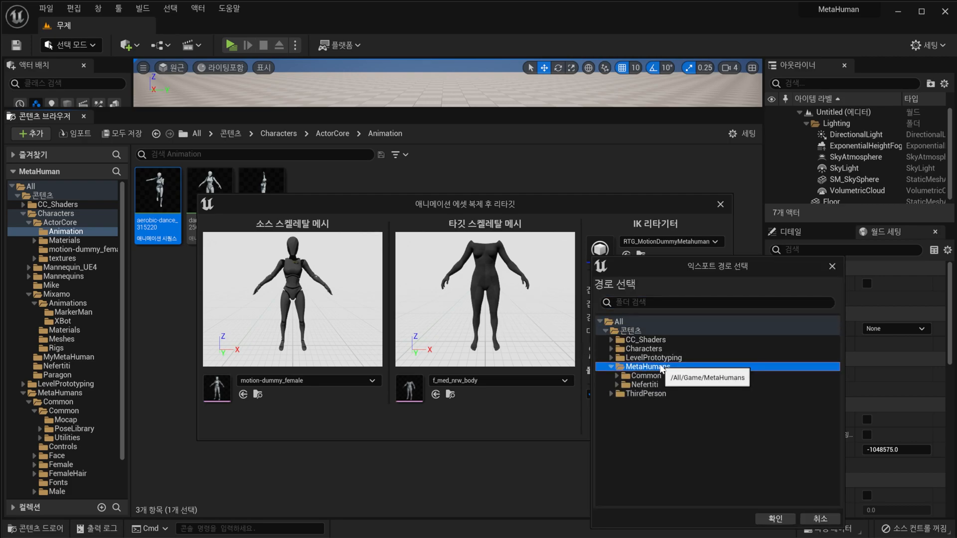
double_click(662, 384)
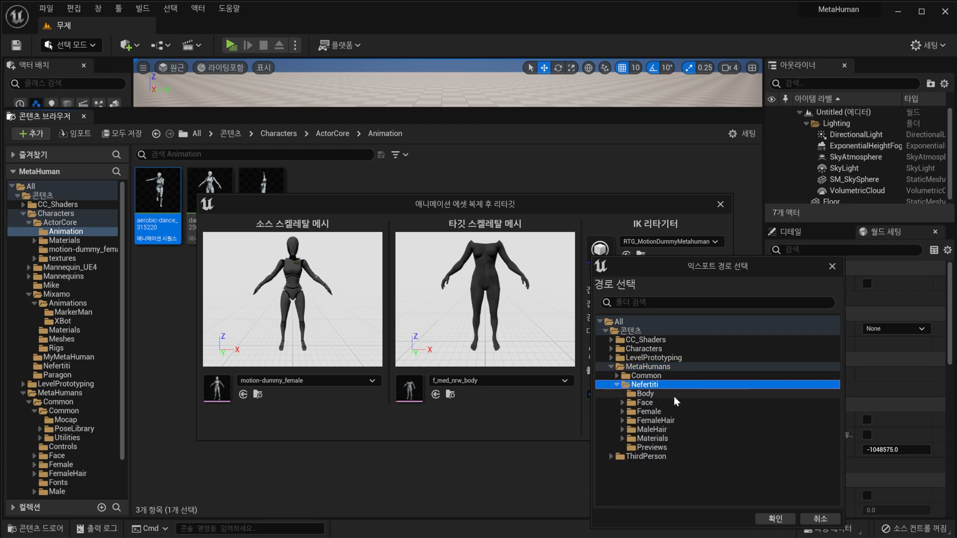
left_click(773, 518)
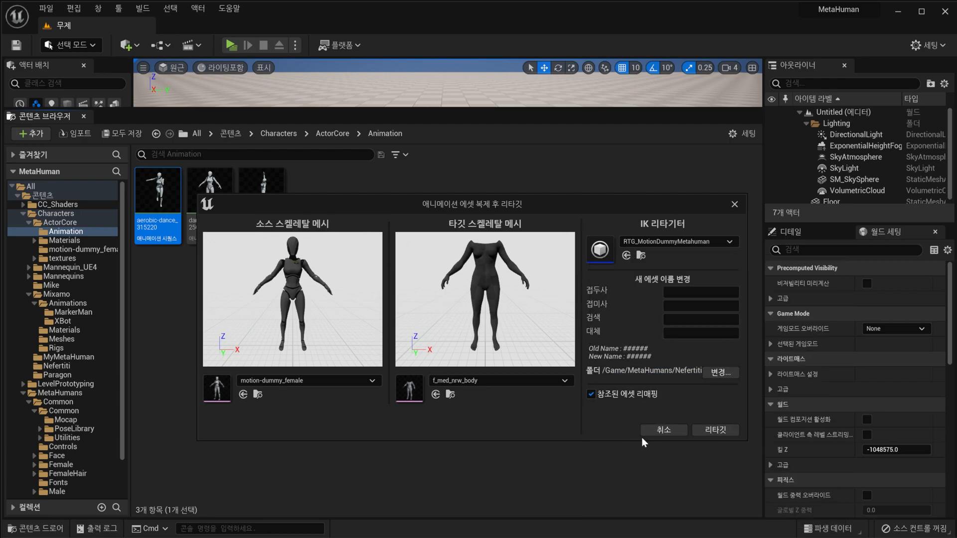
left_click(716, 430)
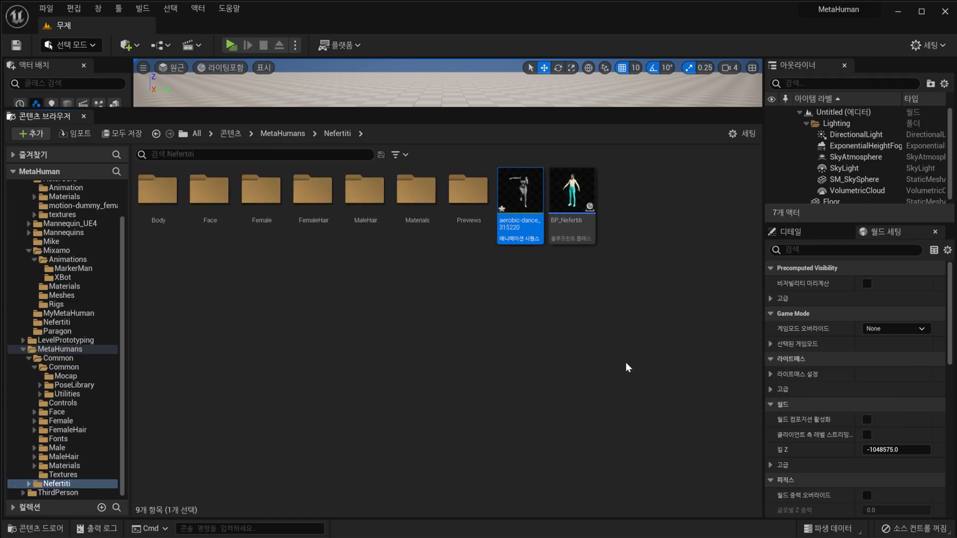
Save the retargeted aerobic-dance_315220 animation in the Nefertiti folder.
right_click(521, 199)
mouse_move(572, 249)
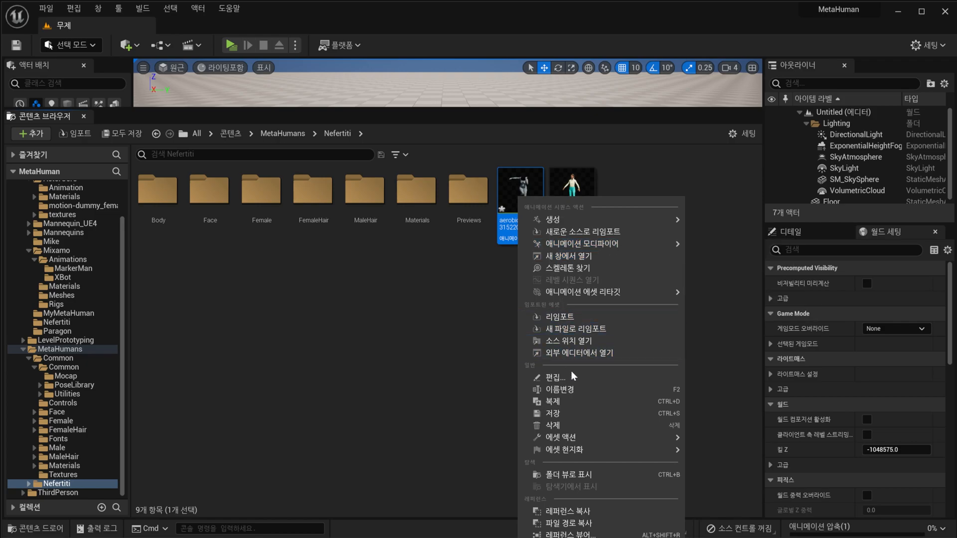
left_click(580, 410)
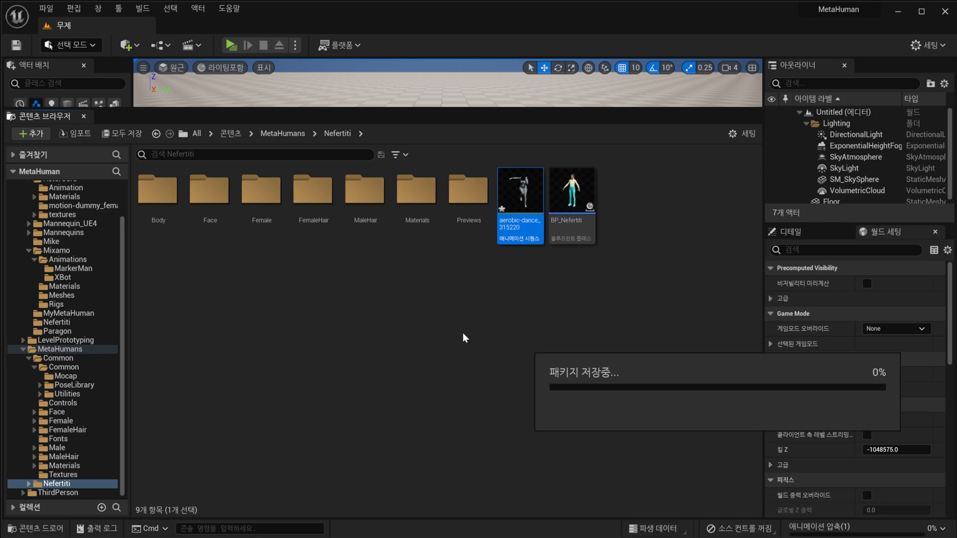
Assign aerobic-dance_315220 as the animation to play on the Body component of BP_Nefertiti, and check the motion in its viewport.
left_click(572, 197)
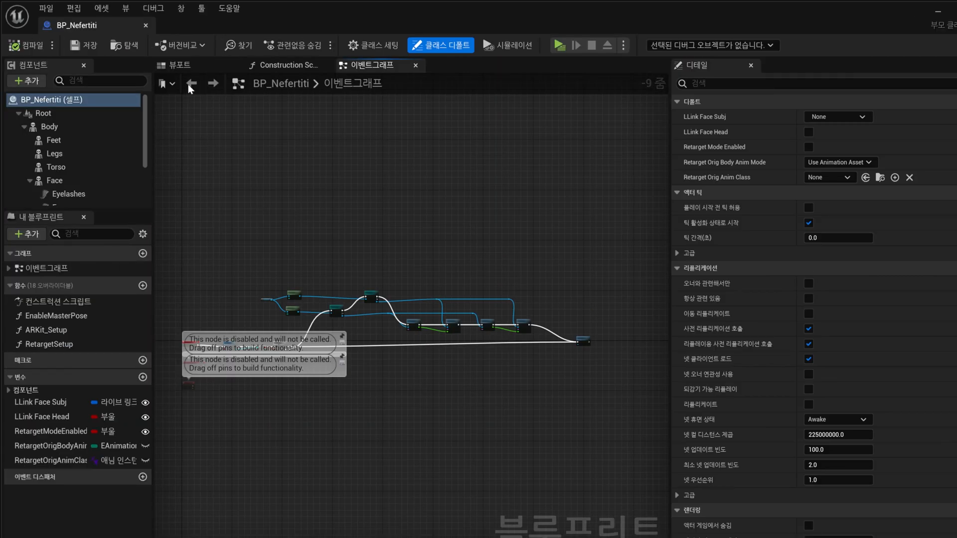
left_click(180, 65)
left_click(66, 128)
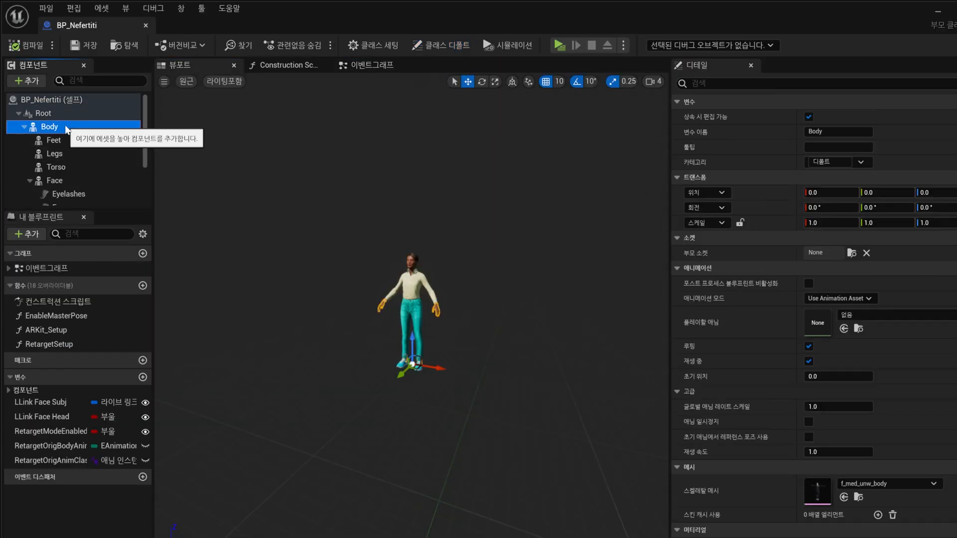
left_click(887, 318)
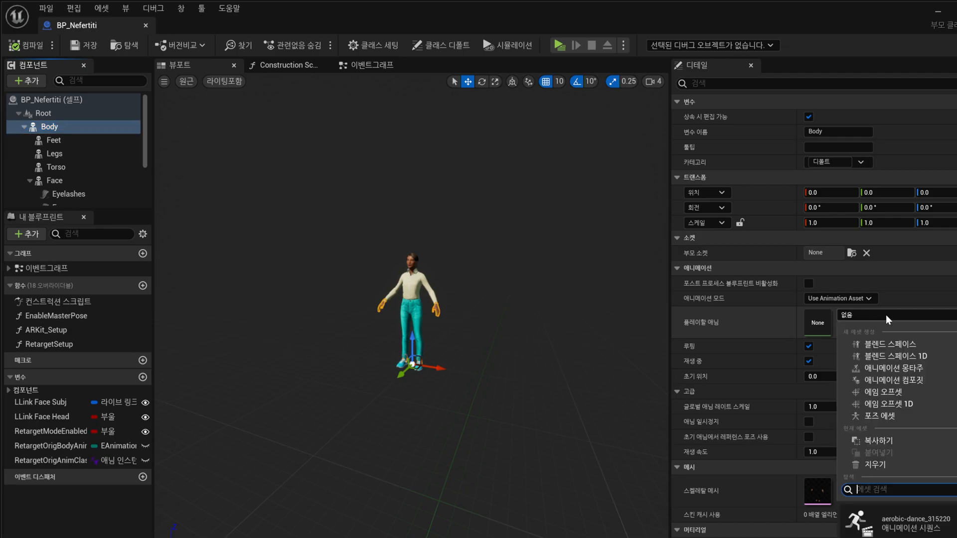
left_click(919, 525)
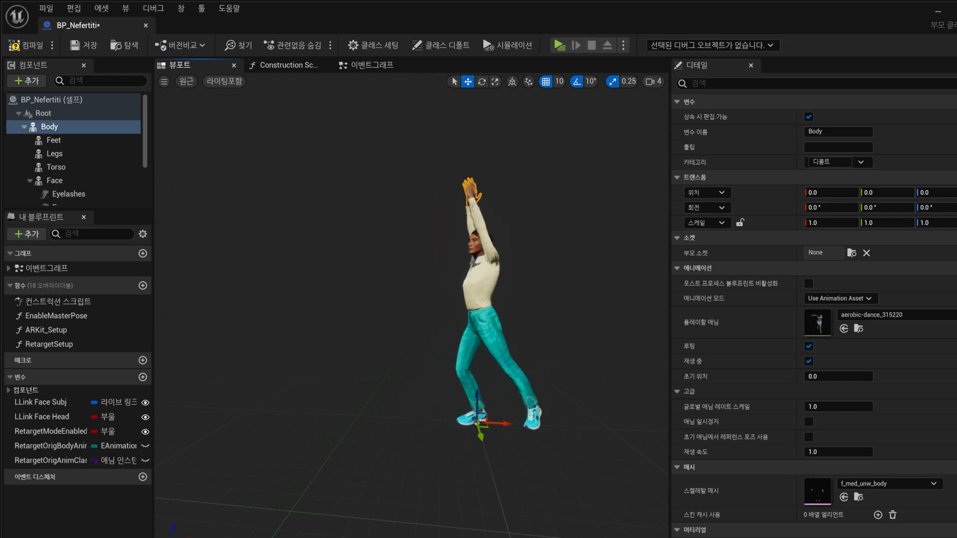
left_click_drag(589, 235, 538, 236, "alt")
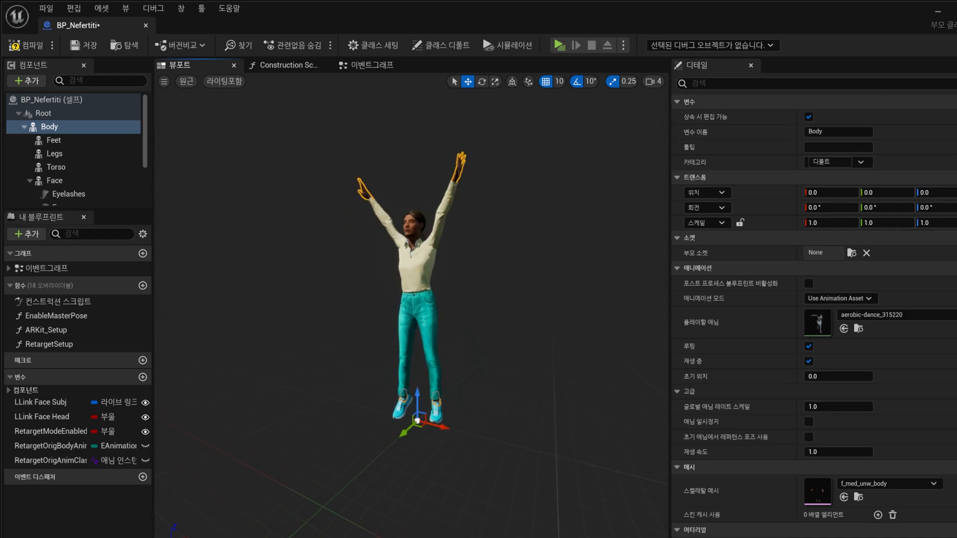
left_click(939, 11)
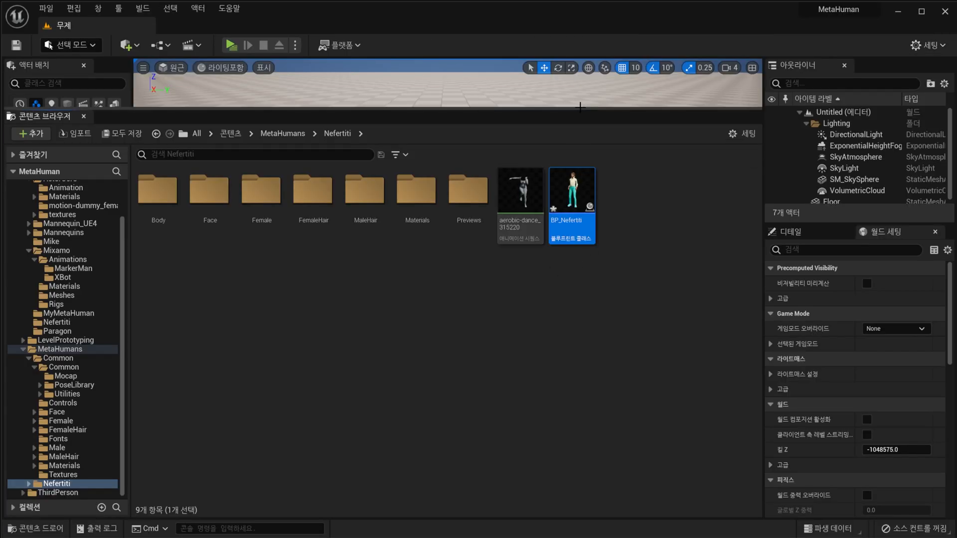
Enlarge the level viewport, place BP_Nefertiti on the floor, and play the level to view the dancing character.
left_click_drag(580, 110, 530, 327)
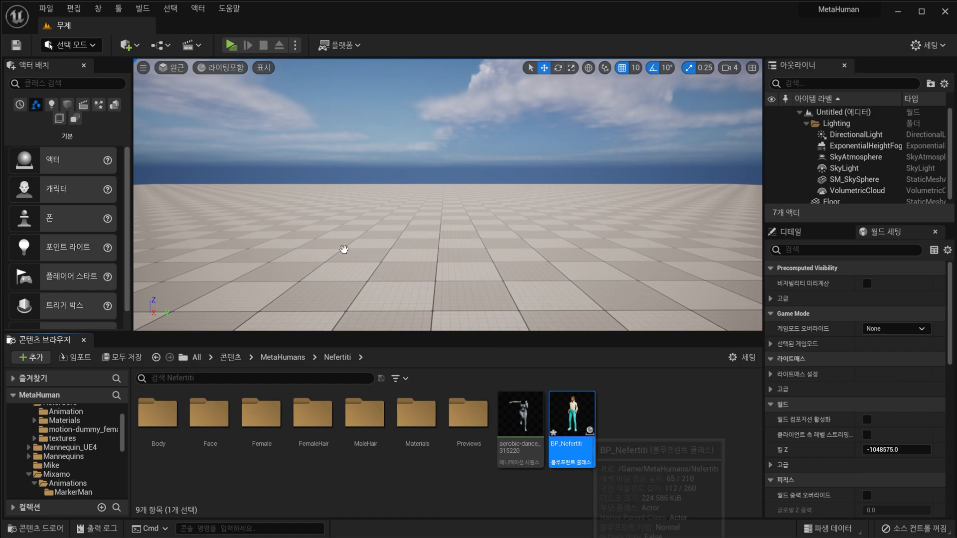
left_click_drag(411, 240, 412, 242)
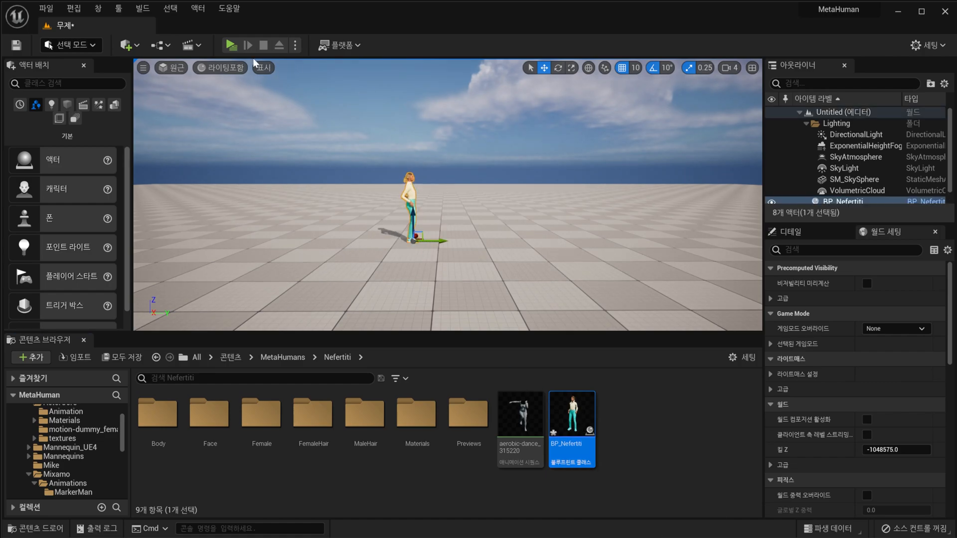
left_click(231, 45)
left_click(483, 213)
key("w")
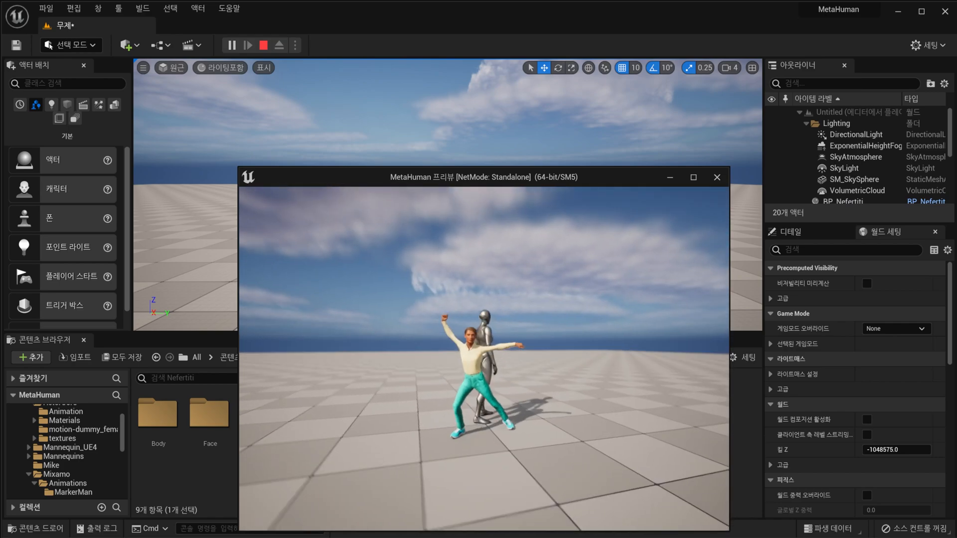
Walk the player character around the dancing BP_Nefertiti to view it from other sides, and end the play session.
key("a")
key("s")
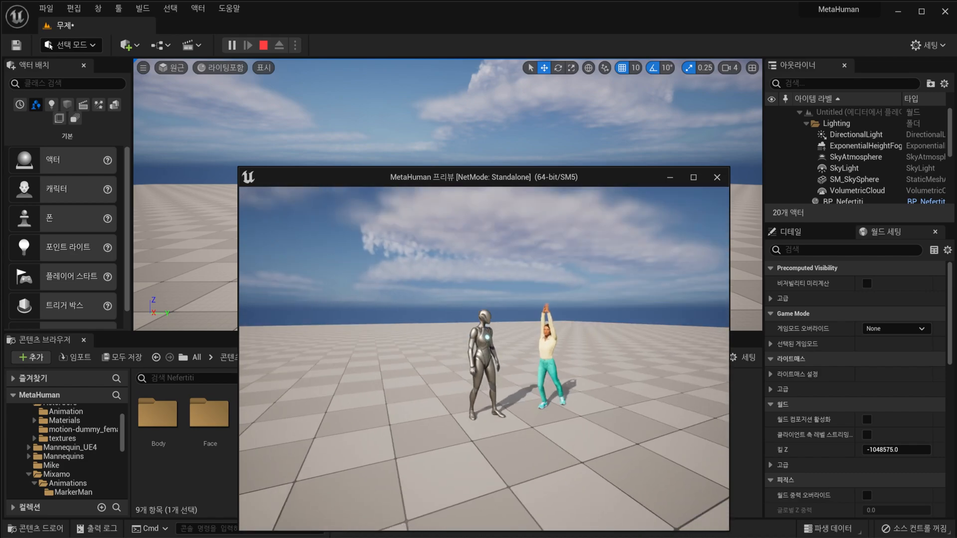
key("Escape")
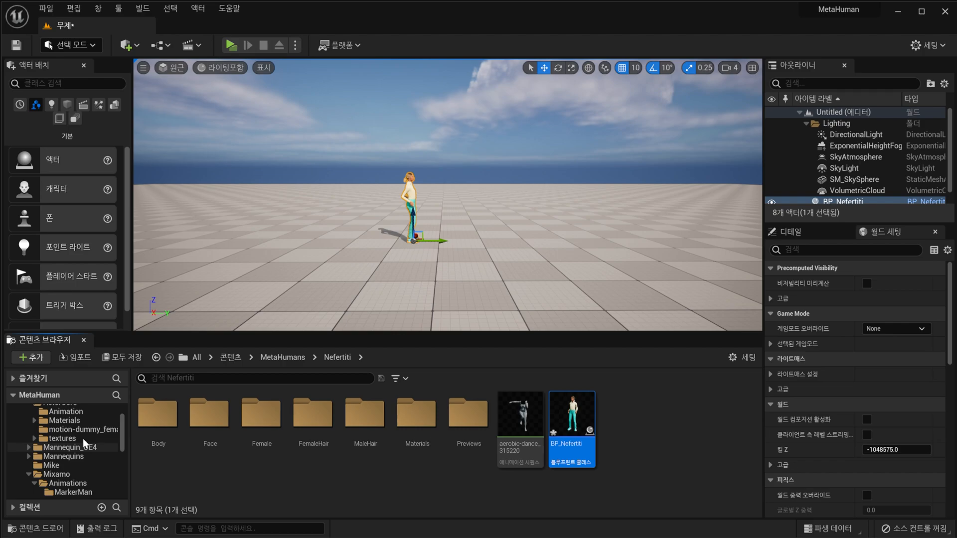
Start duplicating and retargeting the SoulFloorCombo animation from the Mixamo/Animations/MarkerMan folder.
scroll(82, 438, "up", 3)
left_click_drag(239, 333, 287, 198)
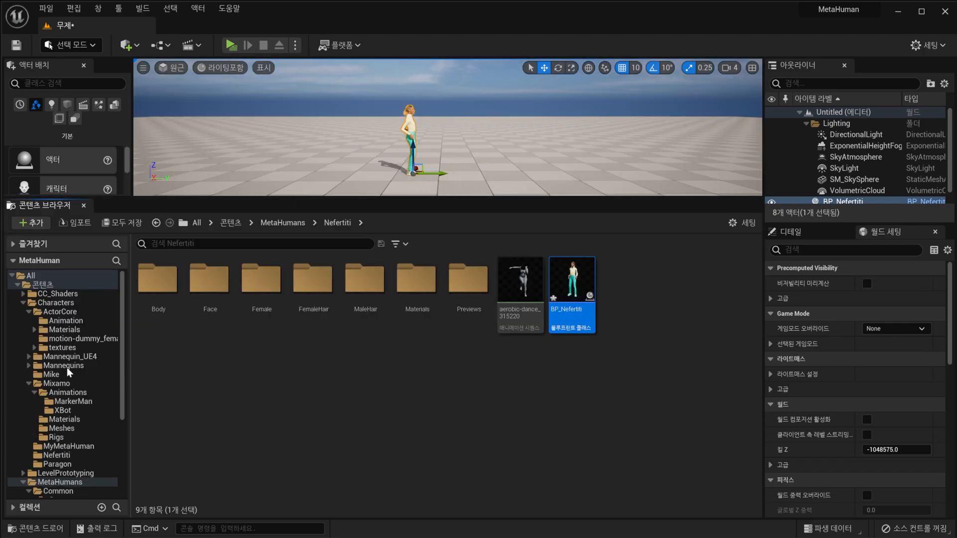
left_click(57, 384)
left_click(77, 402)
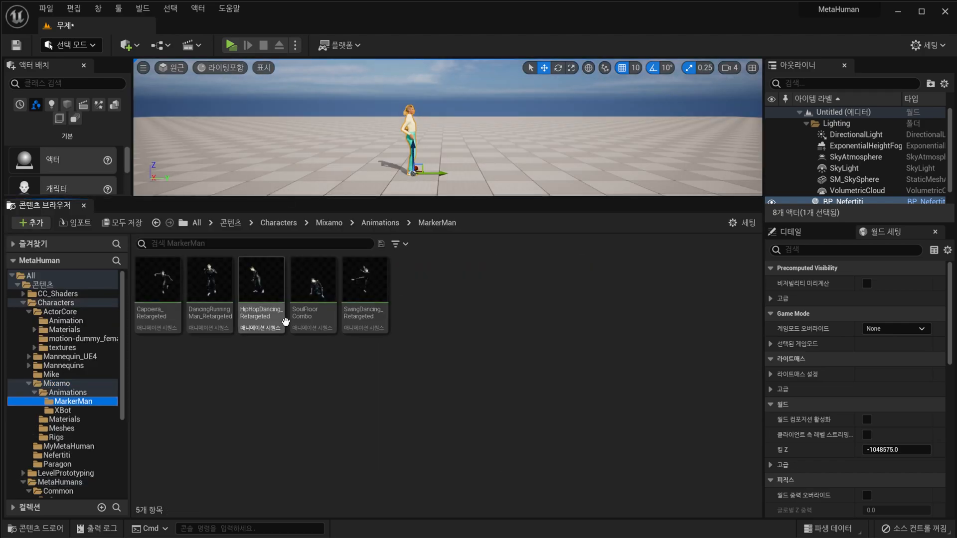
double_click(312, 300)
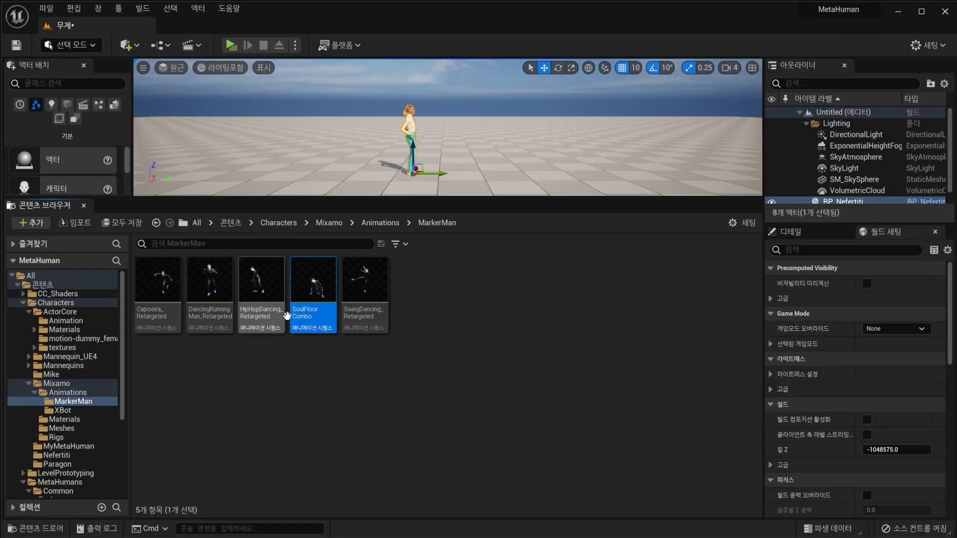
left_click_drag(397, 198, 397, 158)
right_click(319, 242)
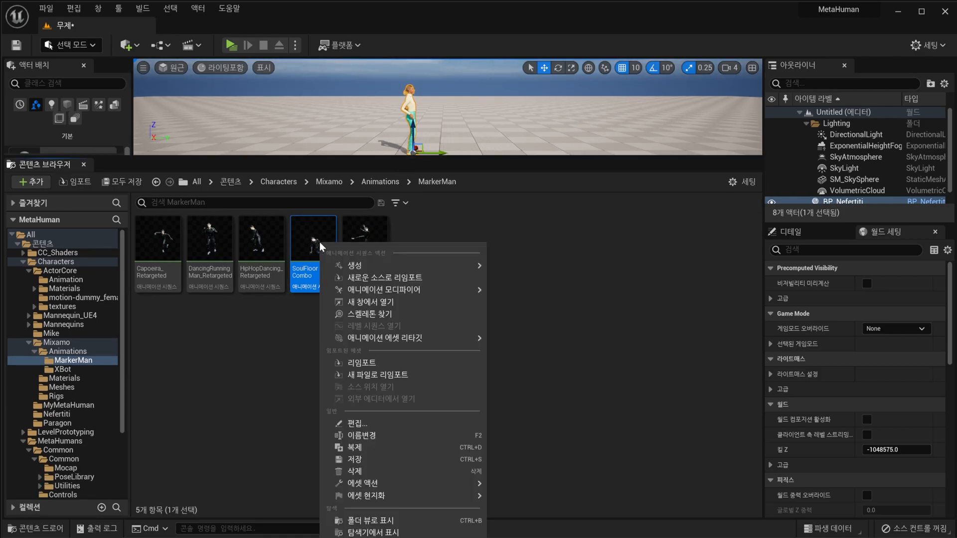
mouse_move(418, 340)
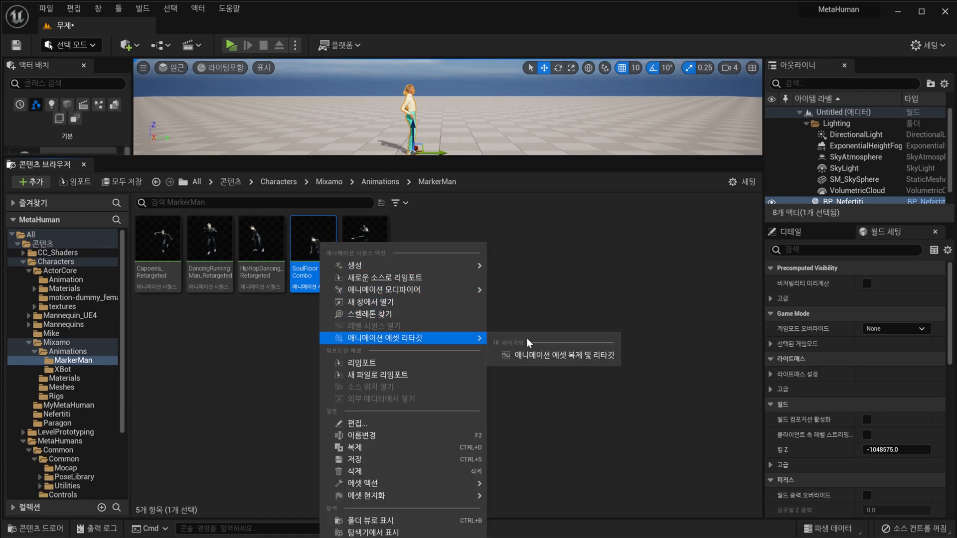
left_click(543, 354)
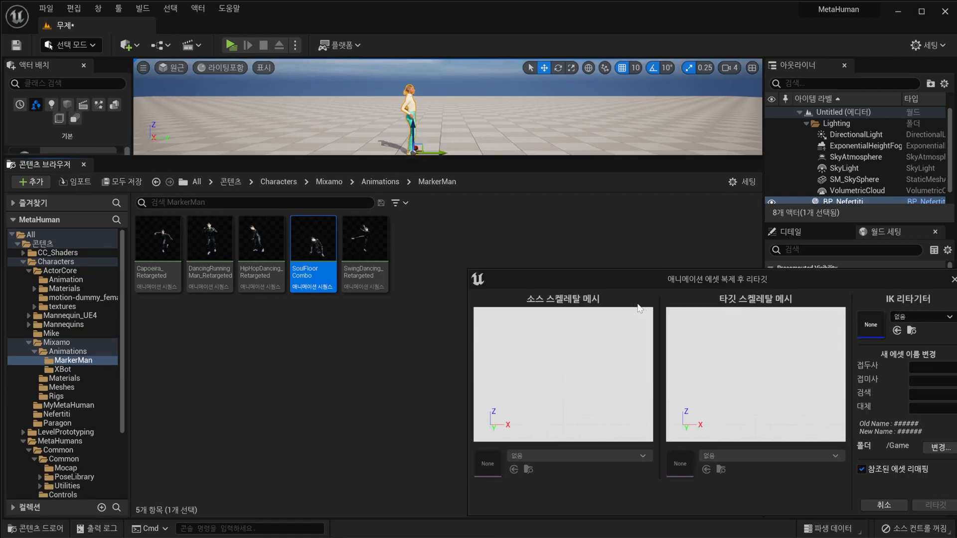
Look up the retargeter in the Mixamo/Rigs folder and choose RTG_MarkerManMetahuman as the IK Retargeter.
left_click_drag(645, 280, 453, 310)
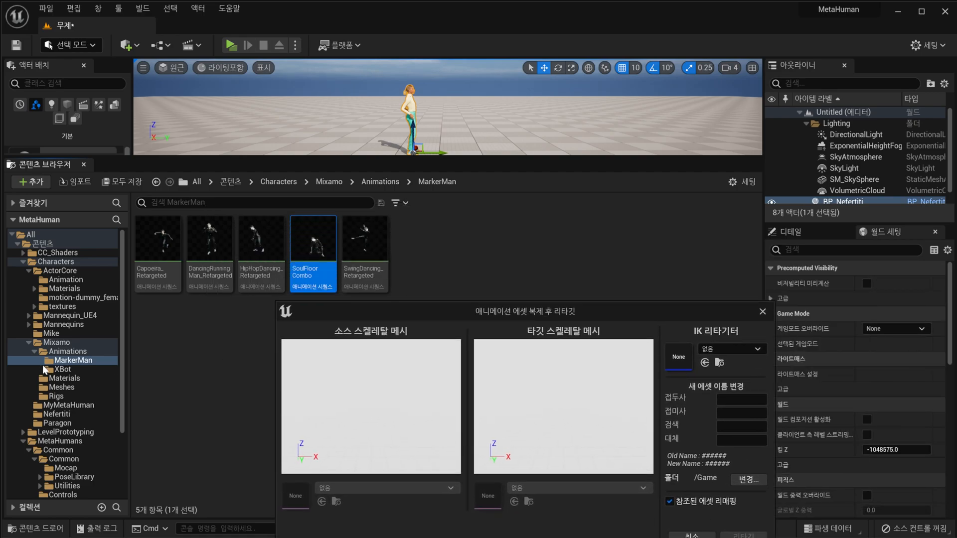
left_click(72, 399)
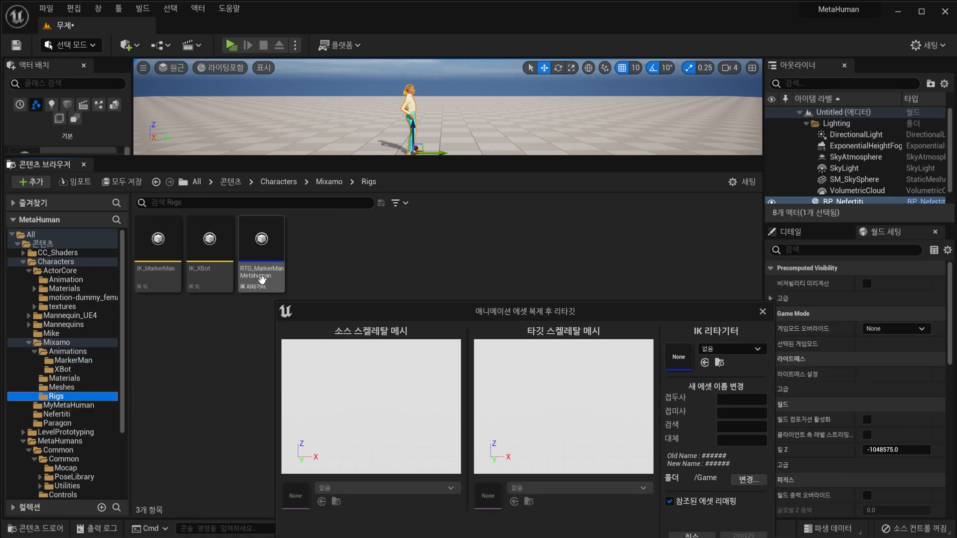
left_click_drag(470, 305, 433, 239)
left_click(702, 279)
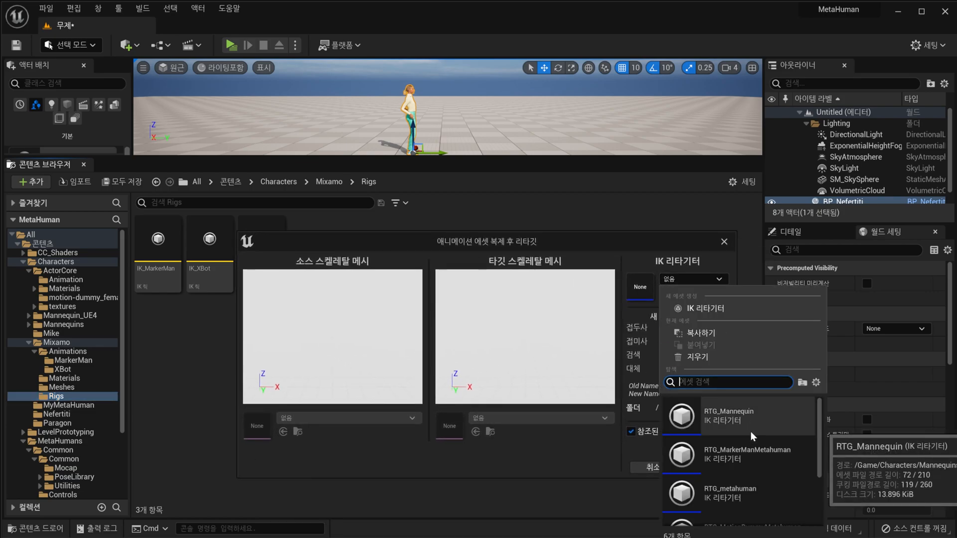
left_click(754, 450)
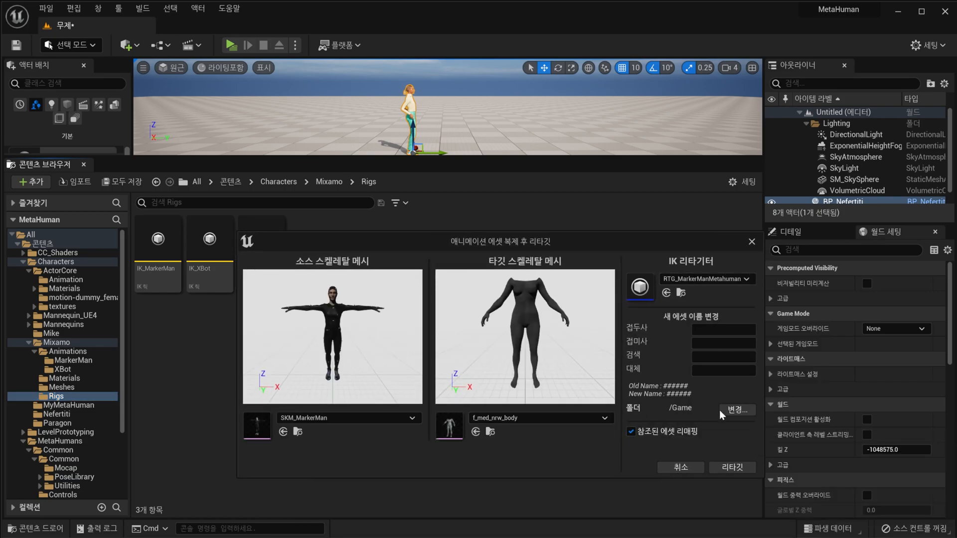
Retarget SoulFloorCombo into the MetaHumans/Nefertiti folder and preview the retargeted animation.
left_click(740, 412)
double_click(657, 366)
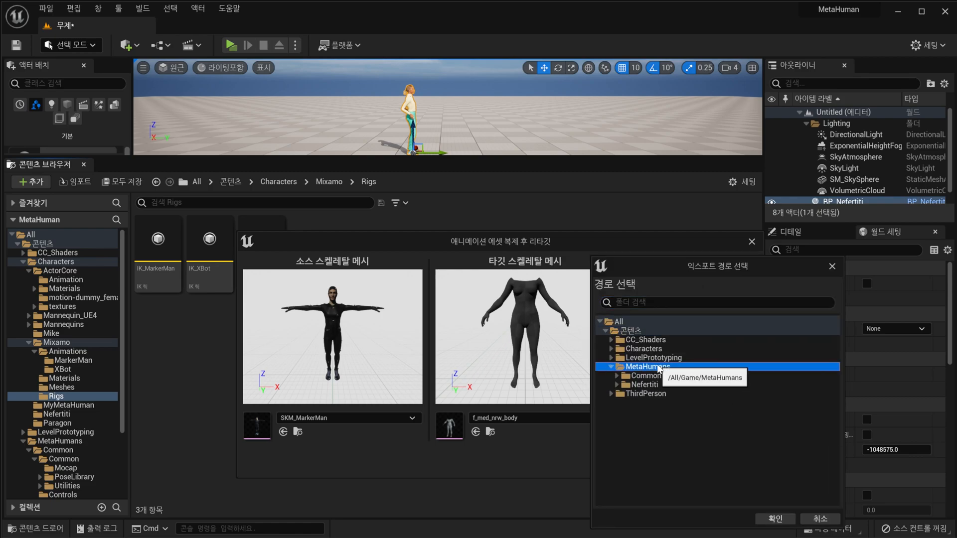
left_click(665, 386)
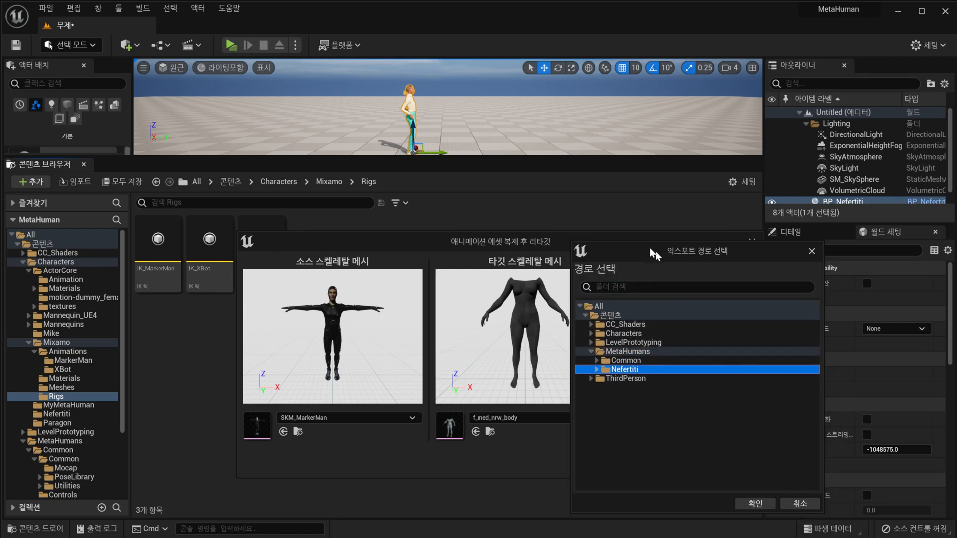
left_click(689, 455)
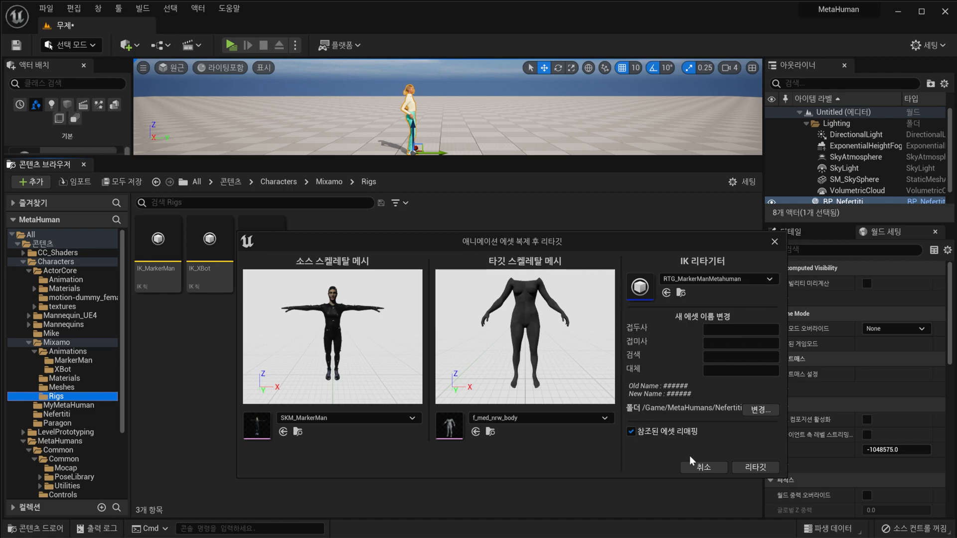
left_click(762, 466)
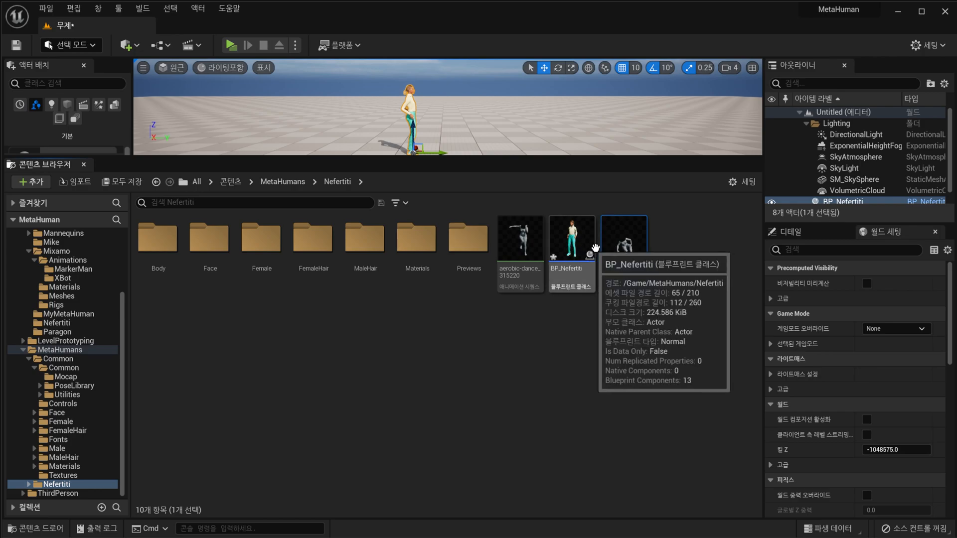
double_click(639, 251)
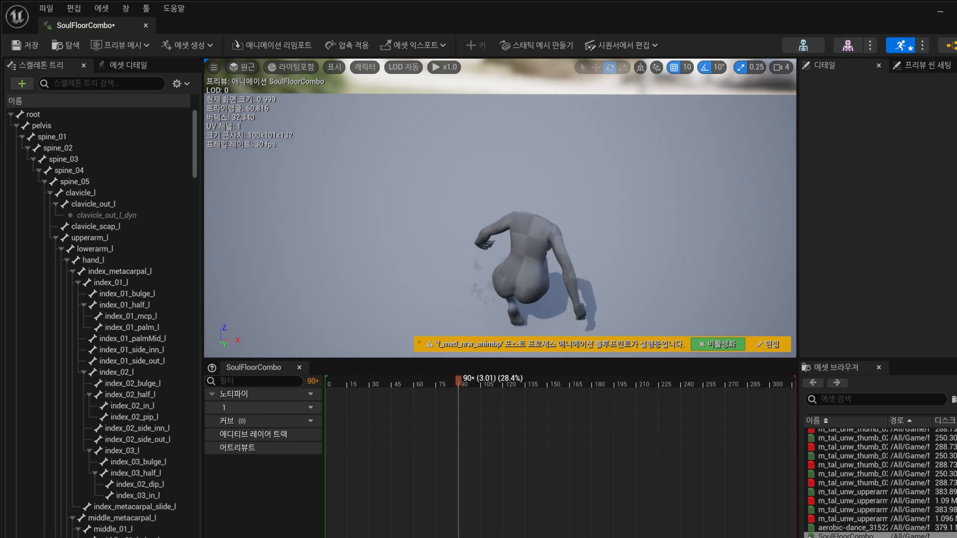
left_click(940, 11)
Assign SoulFloorCombo as the animation to play on the Body component of BP_Nefertiti and save the blueprint.
double_click(561, 246)
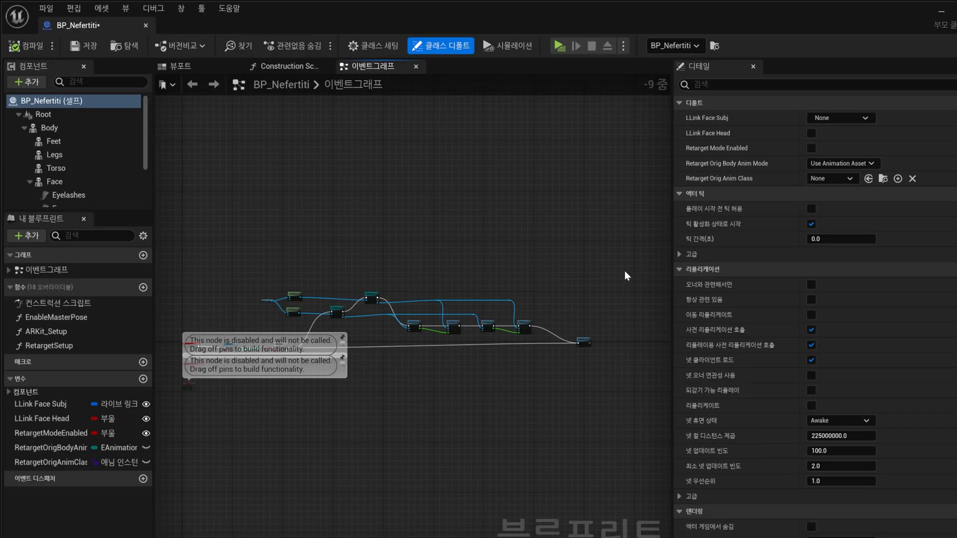
left_click(161, 75)
left_click(49, 127)
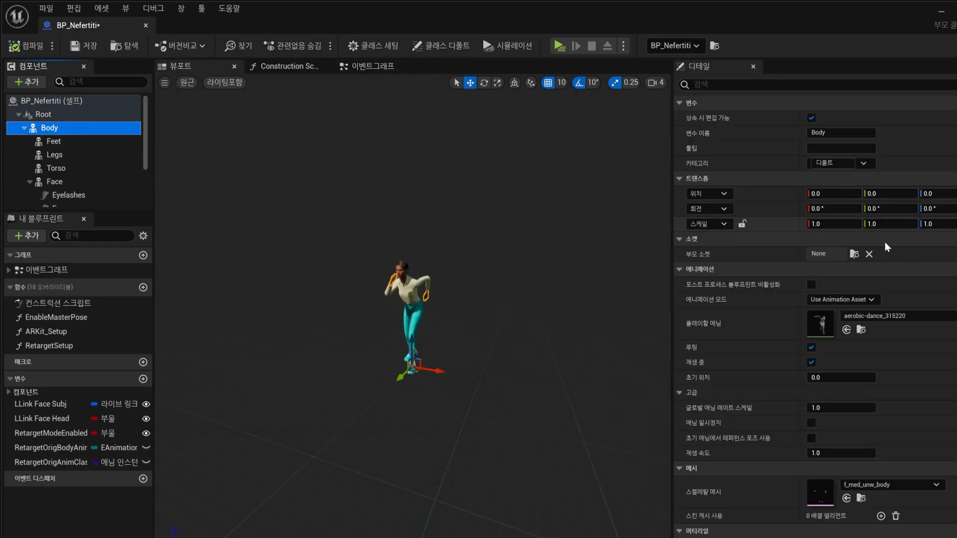
left_click(916, 319)
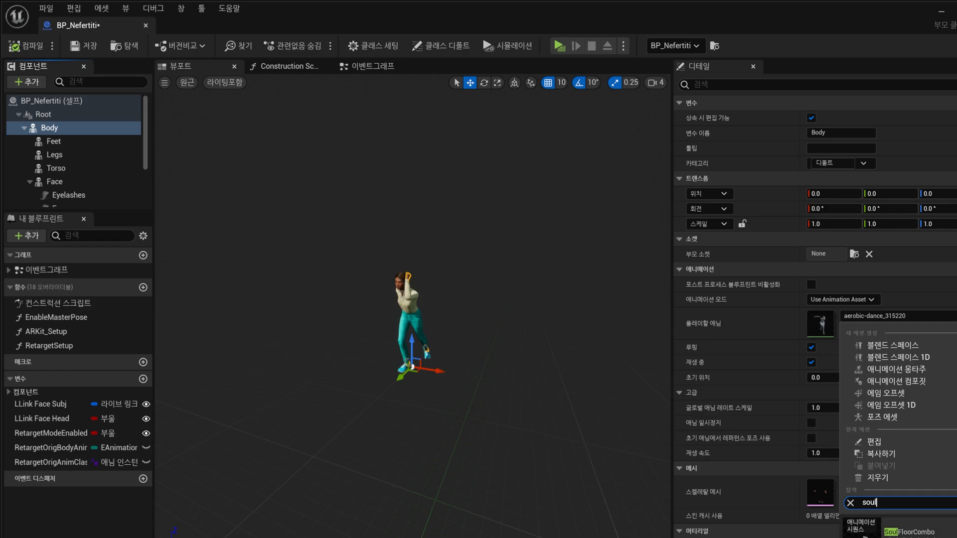
left_click(908, 532)
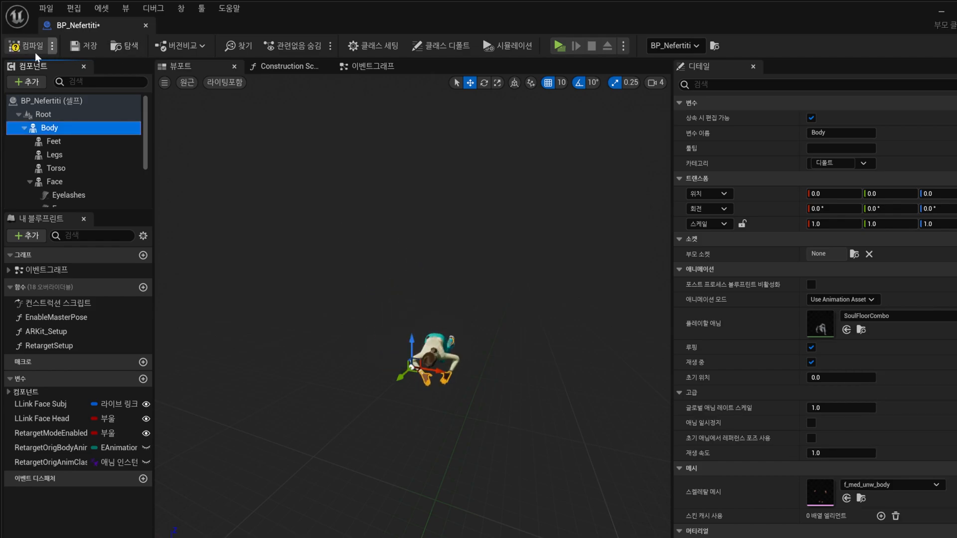
left_click(86, 47)
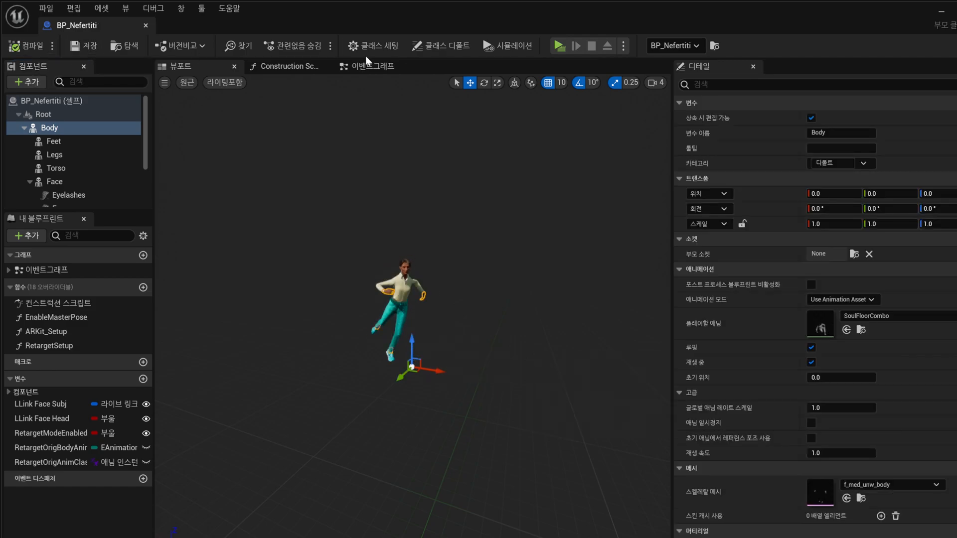
left_click(942, 11)
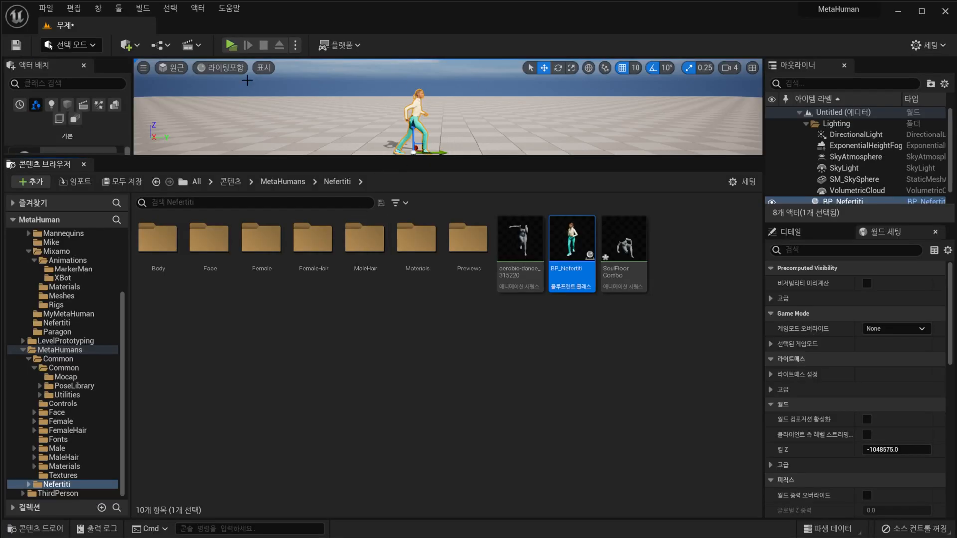
Play the level and walk the player character around BP_Nefertiti to view the SoulFloorCombo dance.
left_click(232, 45)
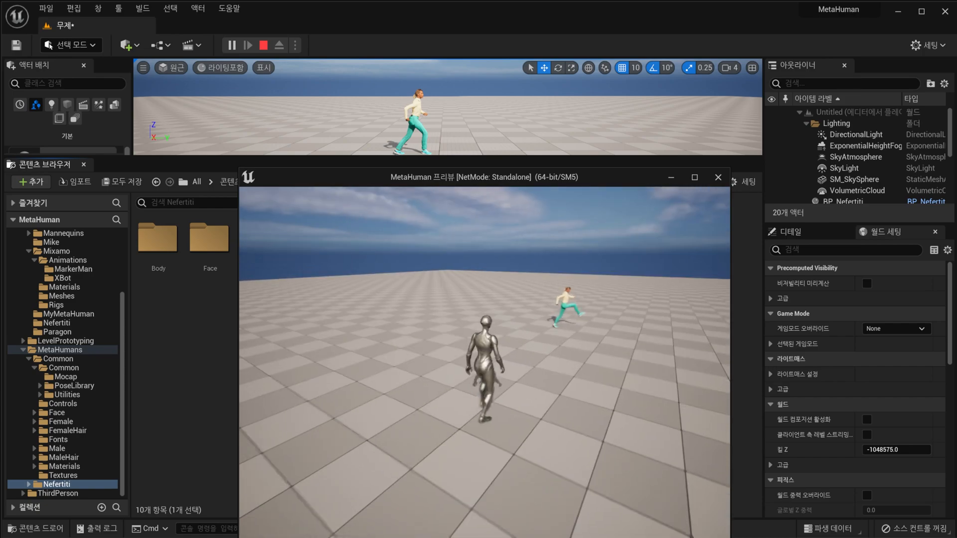
key("s")
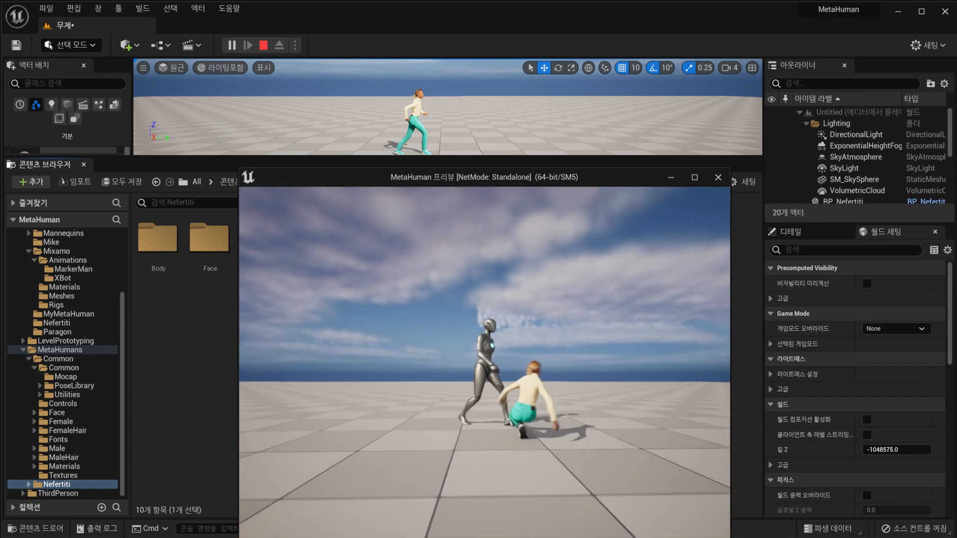
key("a")
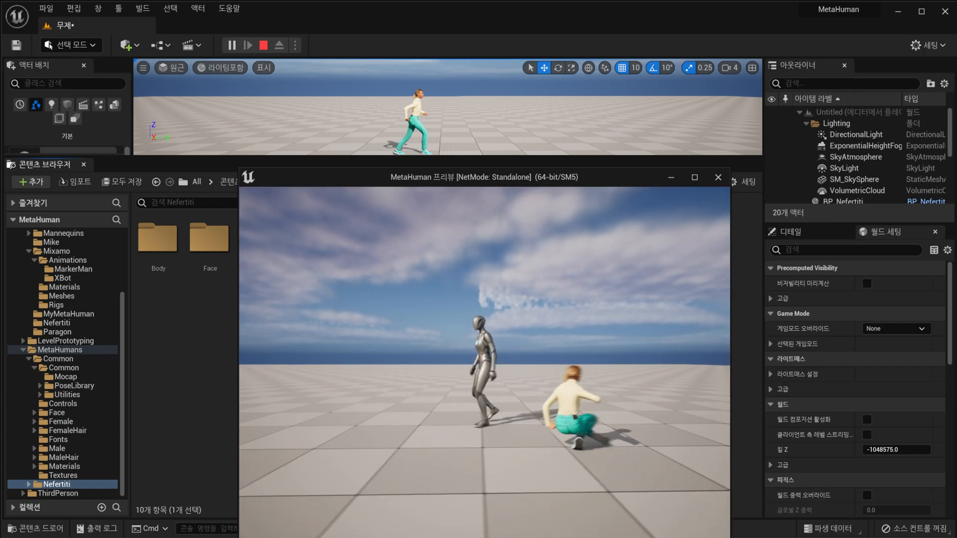